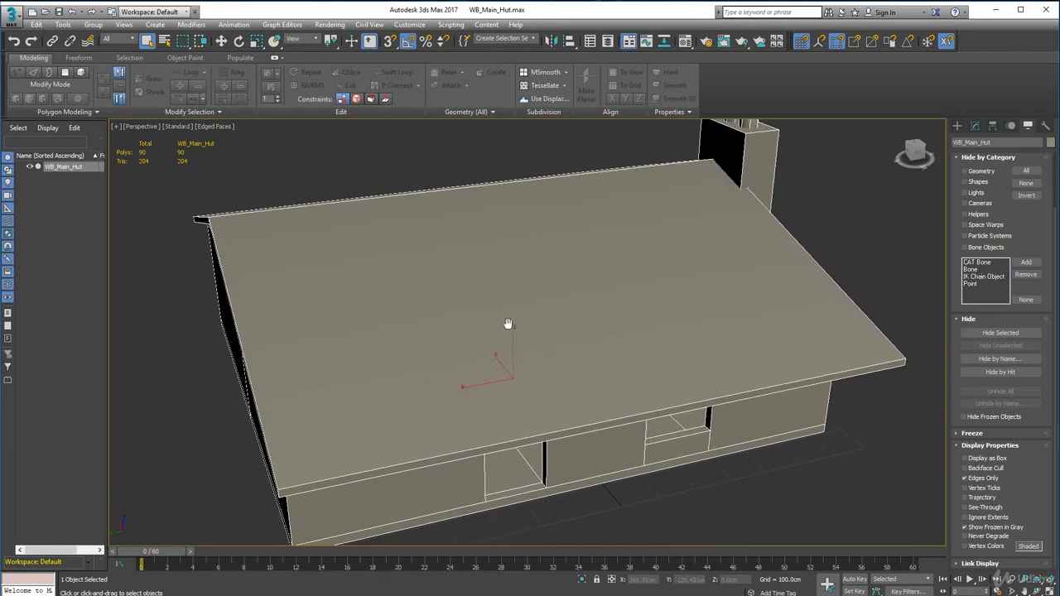
# Step: Lower the rendering visibility of WB_Main_Hut in its object properties to make the hut see-through, and deselect it
pyautogui.scroll(-4, 507, 325)
pyautogui.moveTo(586, 229); pyautogui.dragTo(573, 261, button='middle')
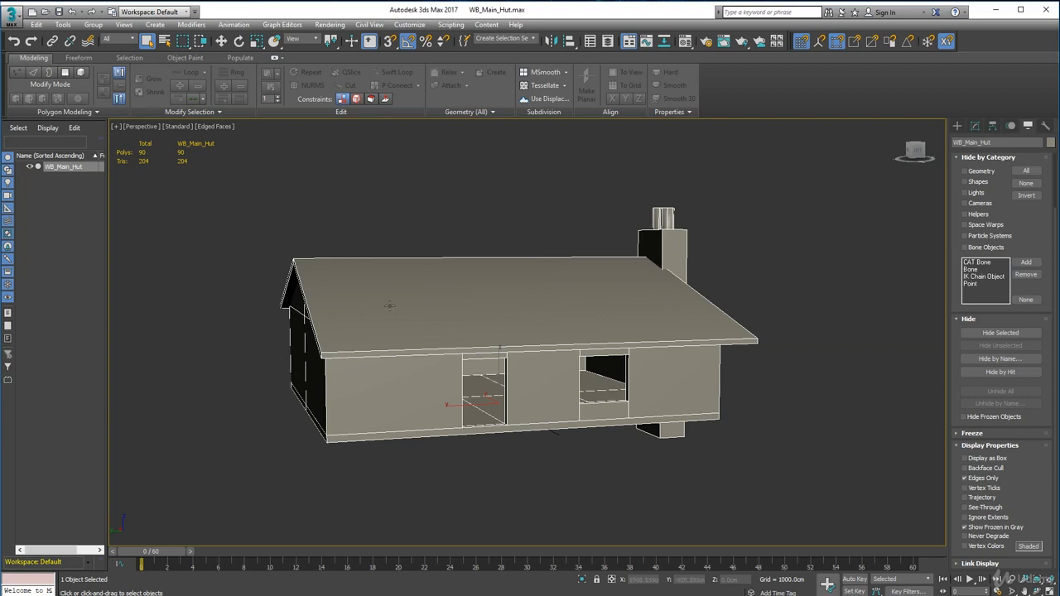
pyautogui.keyDown('alt'); pyautogui.moveTo(389, 306); pyautogui.dragTo(434, 332, button='middle'); pyautogui.keyUp('alt')
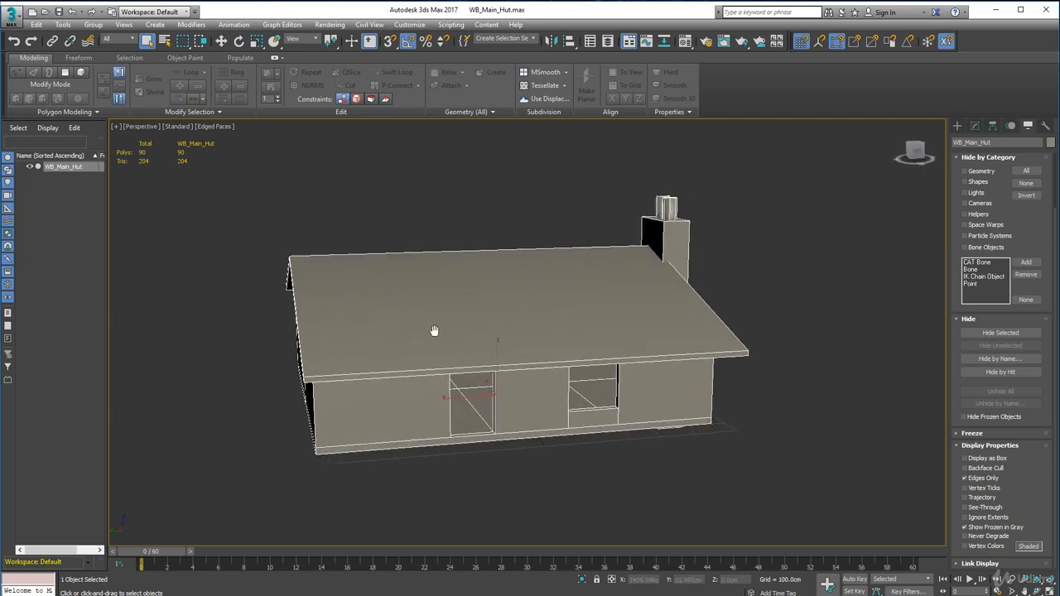
pyautogui.rightClick(557, 340)
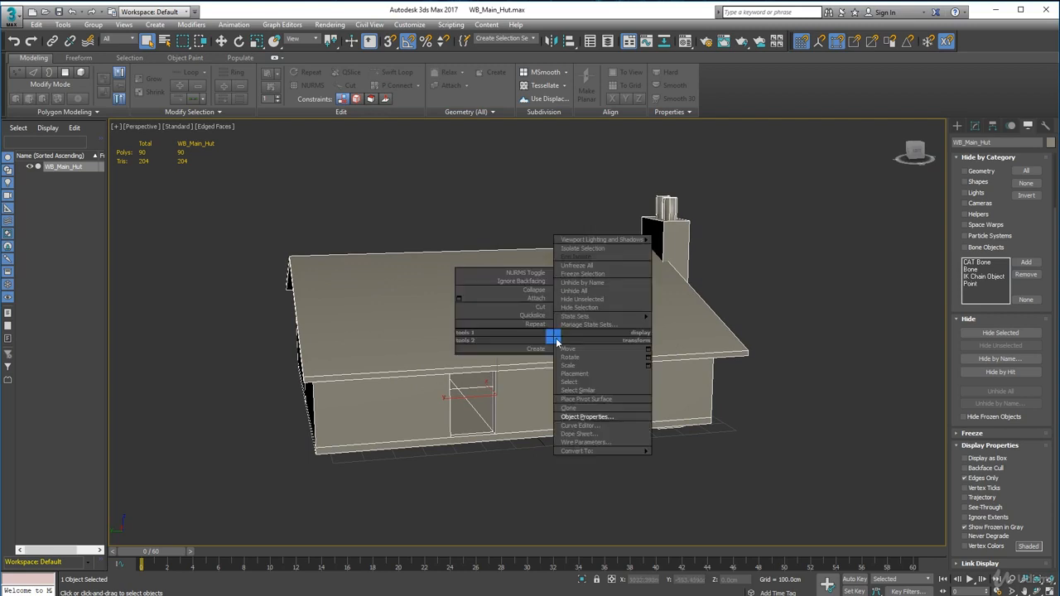
pyautogui.click(563, 416)
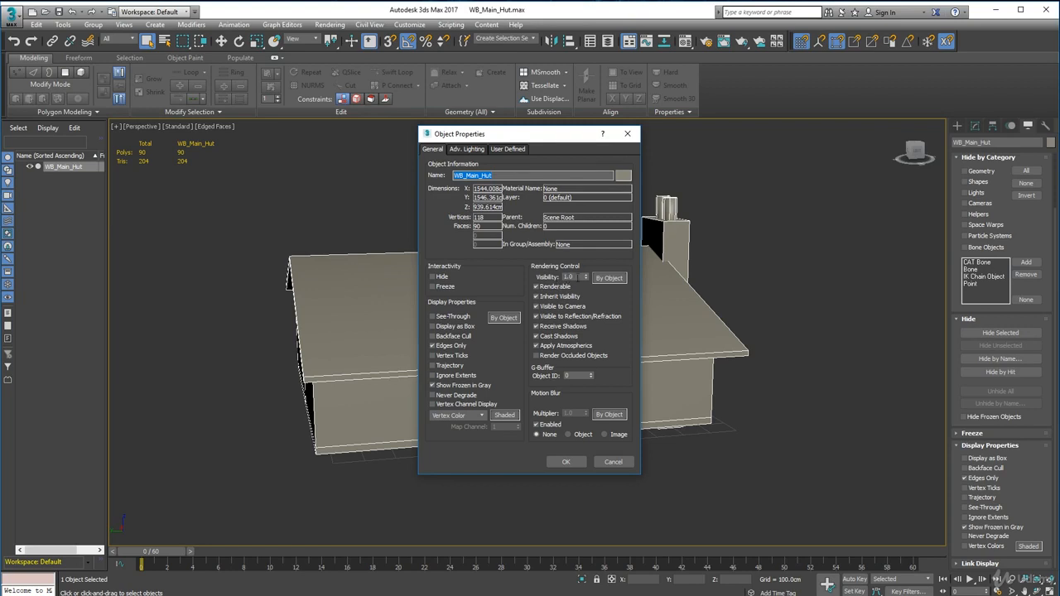
pyautogui.doubleClick(579, 277)
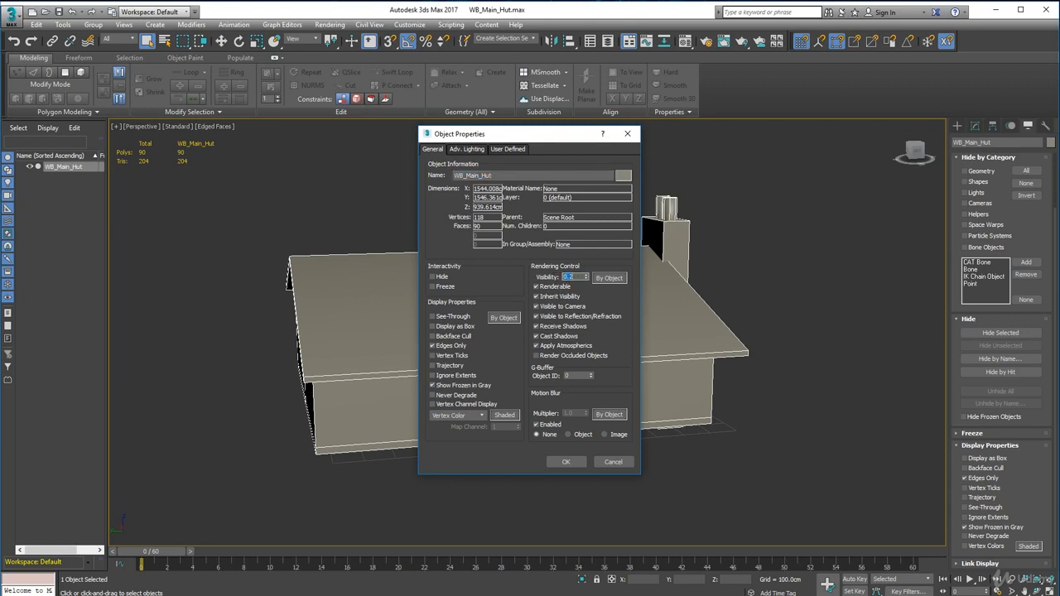
pyautogui.click(564, 463)
pyautogui.keyDown('alt'); pyautogui.moveTo(523, 427); pyautogui.dragTo(671, 496, button='middle'); pyautogui.keyUp('alt')
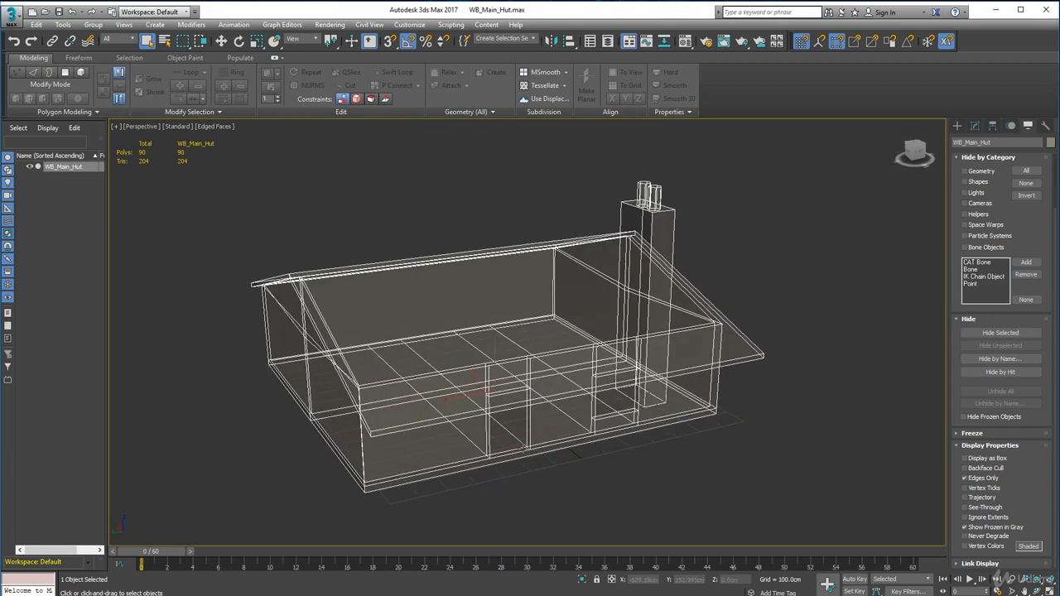
pyautogui.click(675, 500)
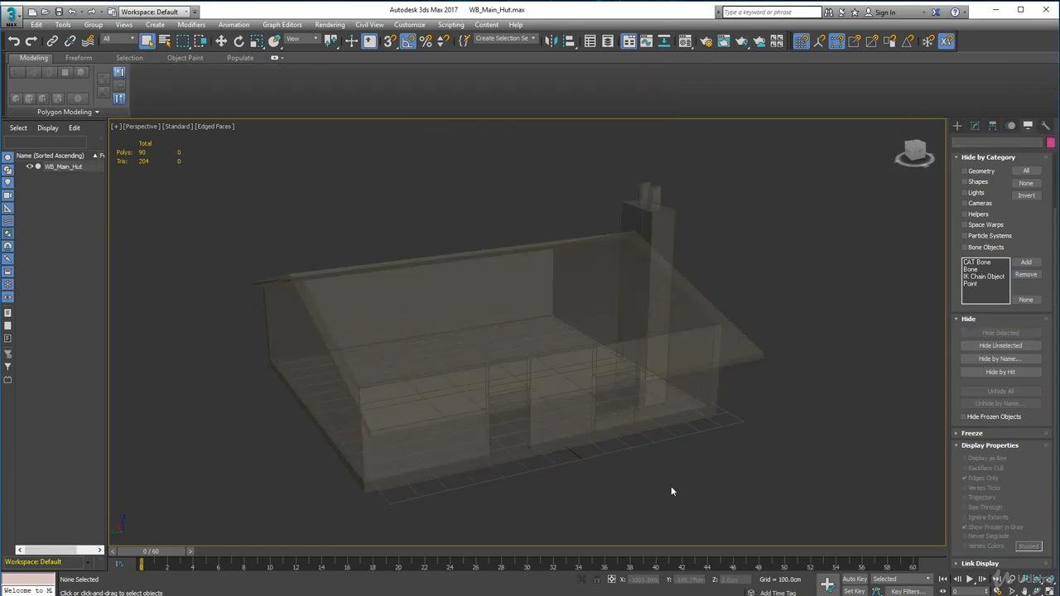
# Step: Select the hut and freeze it using Freeze Selected
pyautogui.click(568, 329)
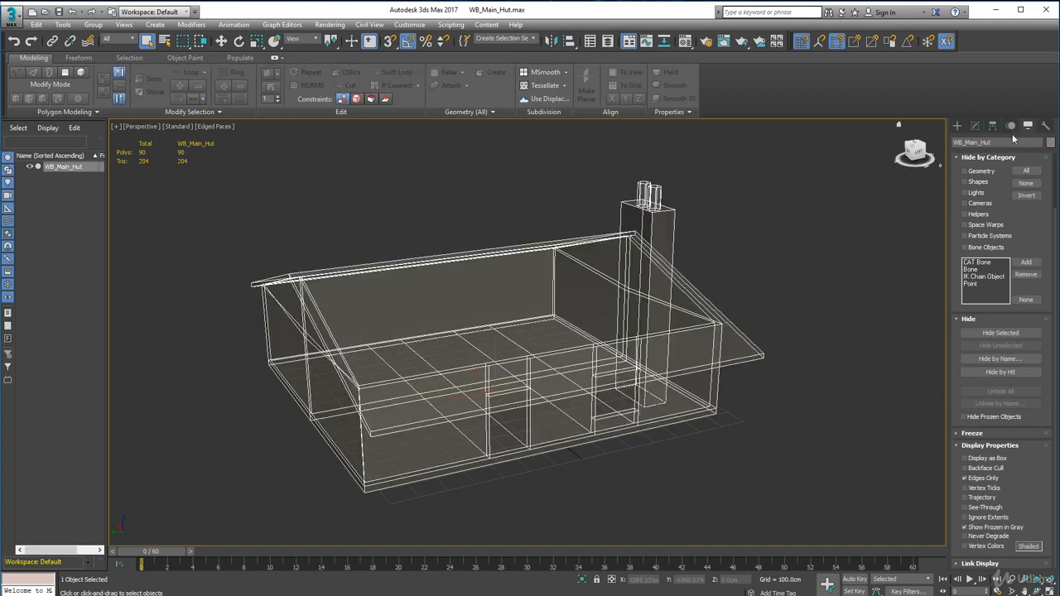
pyautogui.click(958, 125)
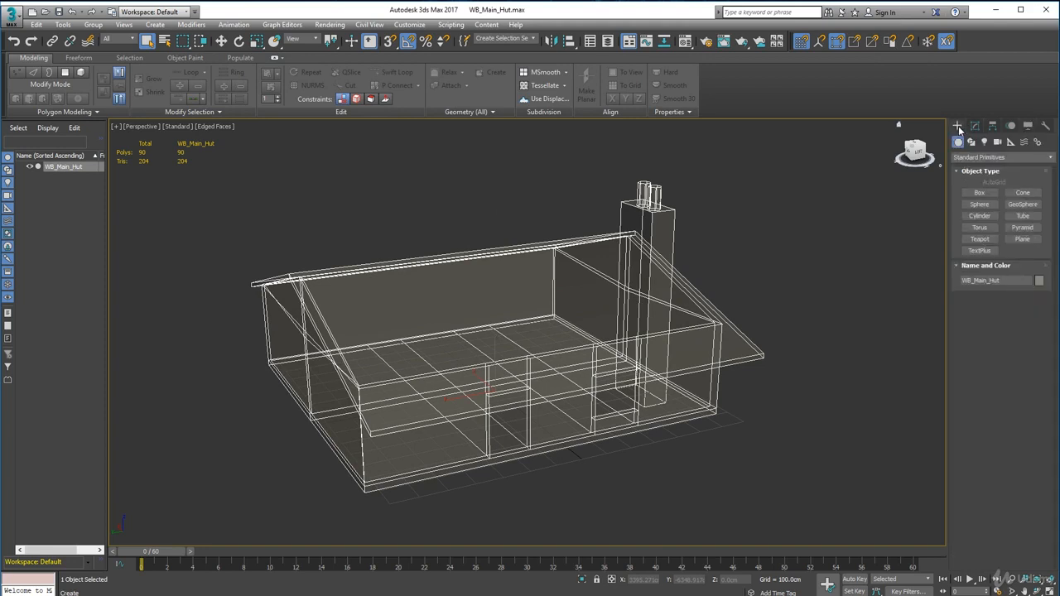
pyautogui.click(974, 126)
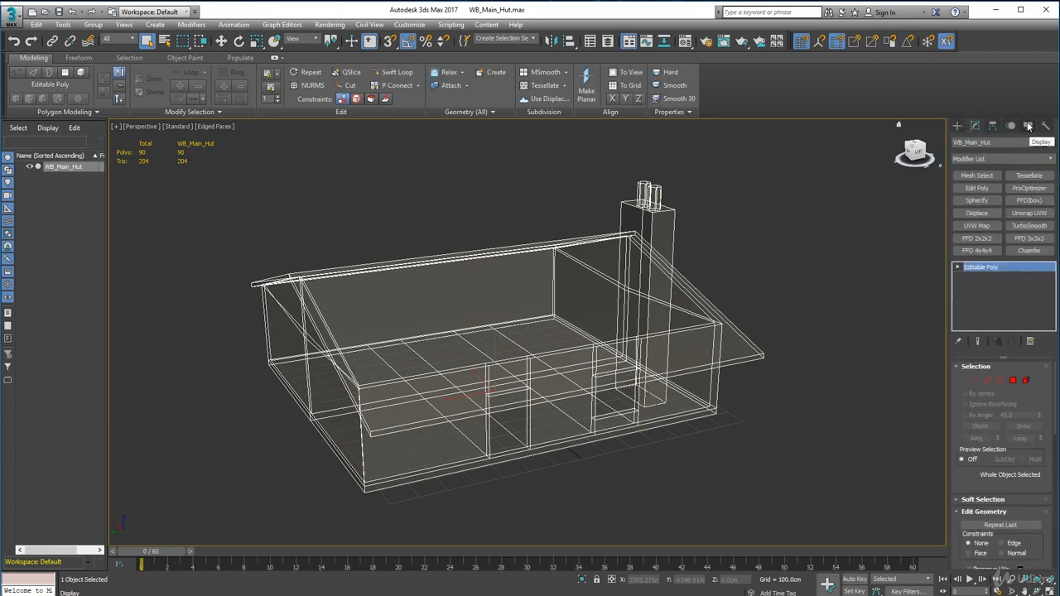
pyautogui.click(1028, 126)
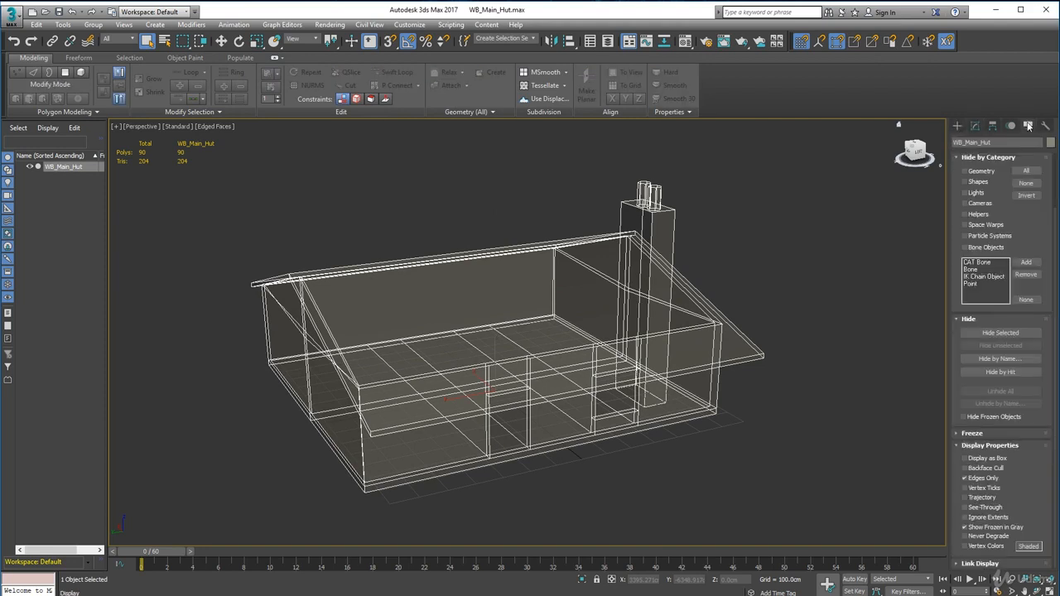
pyautogui.click(959, 434)
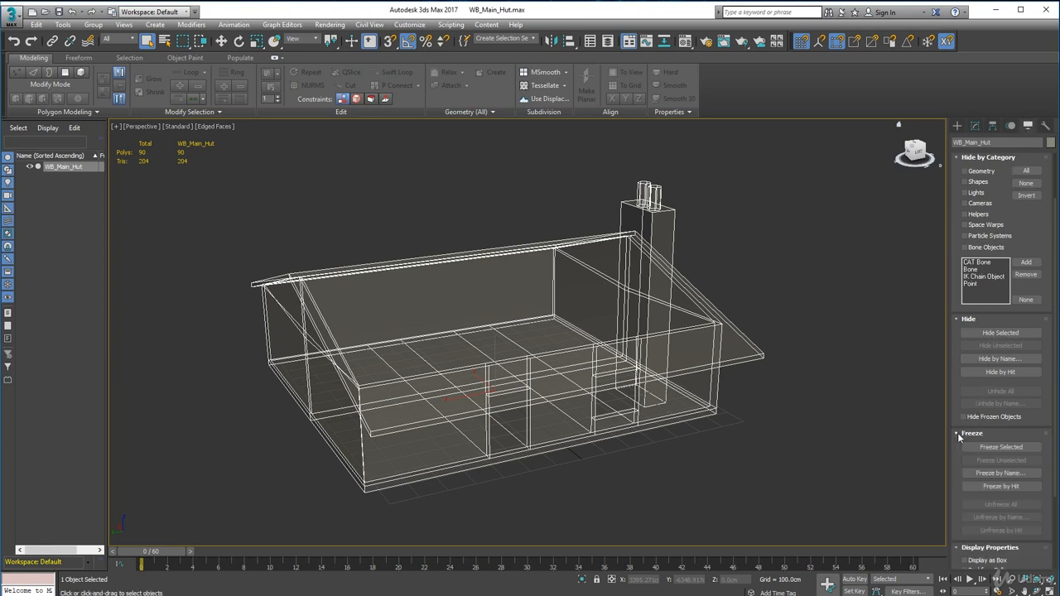
pyautogui.scroll(-1, 976, 436)
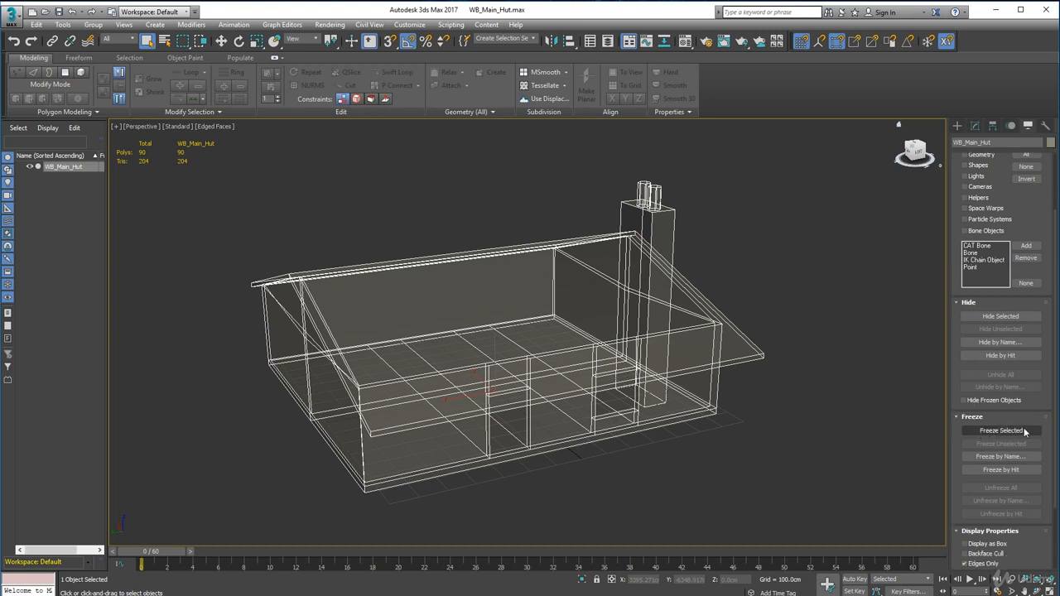
pyautogui.click(1000, 431)
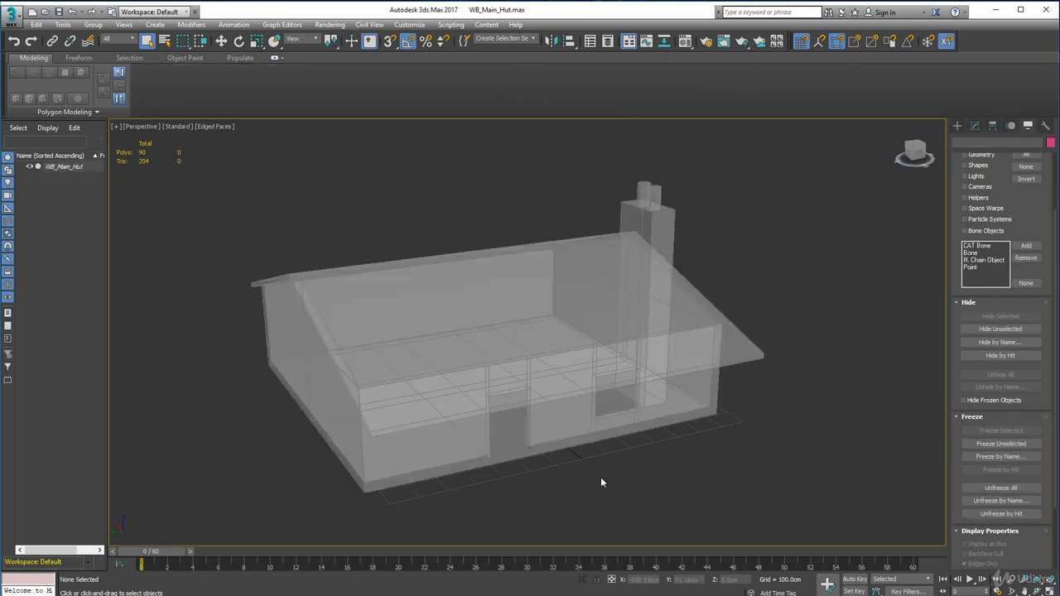
# Step: Test whether the frozen hut can still be picked with a selection region, viewing it from above and the front
pyautogui.keyDown('alt'); pyautogui.moveTo(535, 354); pyautogui.dragTo(585, 267, button='middle'); pyautogui.keyUp('alt')
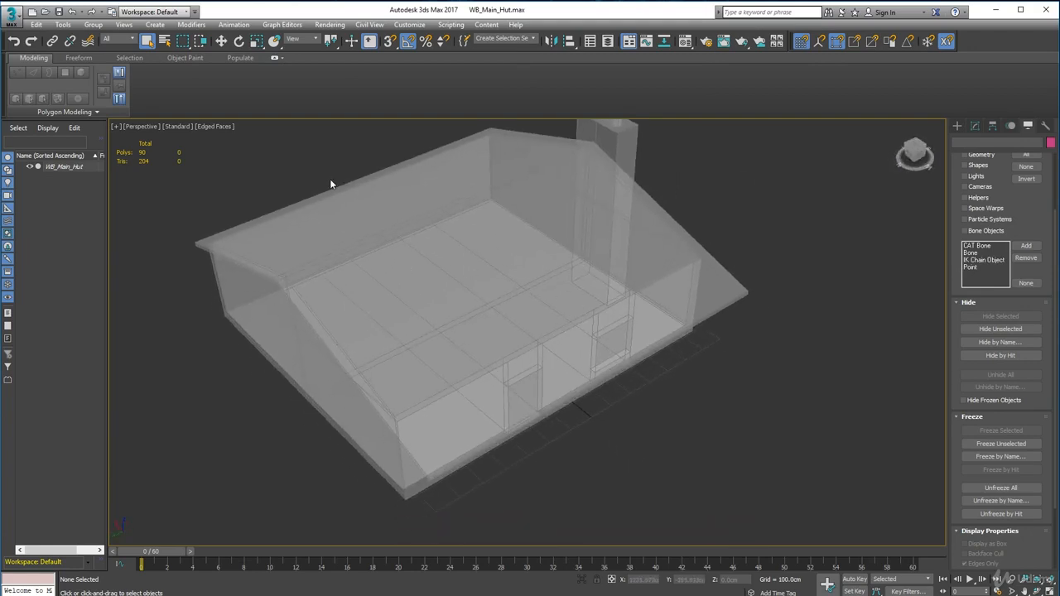
pyautogui.keyDown('alt'); pyautogui.moveTo(468, 377); pyautogui.dragTo(432, 353, button='middle'); pyautogui.keyUp('alt')
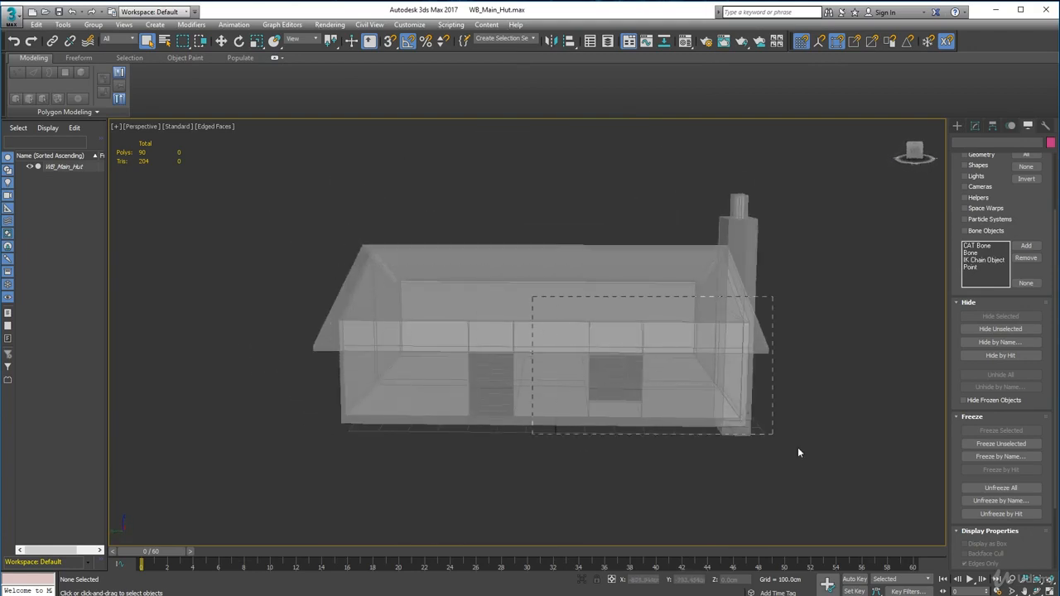
pyautogui.keyDown('alt'); pyautogui.moveTo(765, 476); pyautogui.dragTo(603, 431, button='middle'); pyautogui.keyUp('alt')
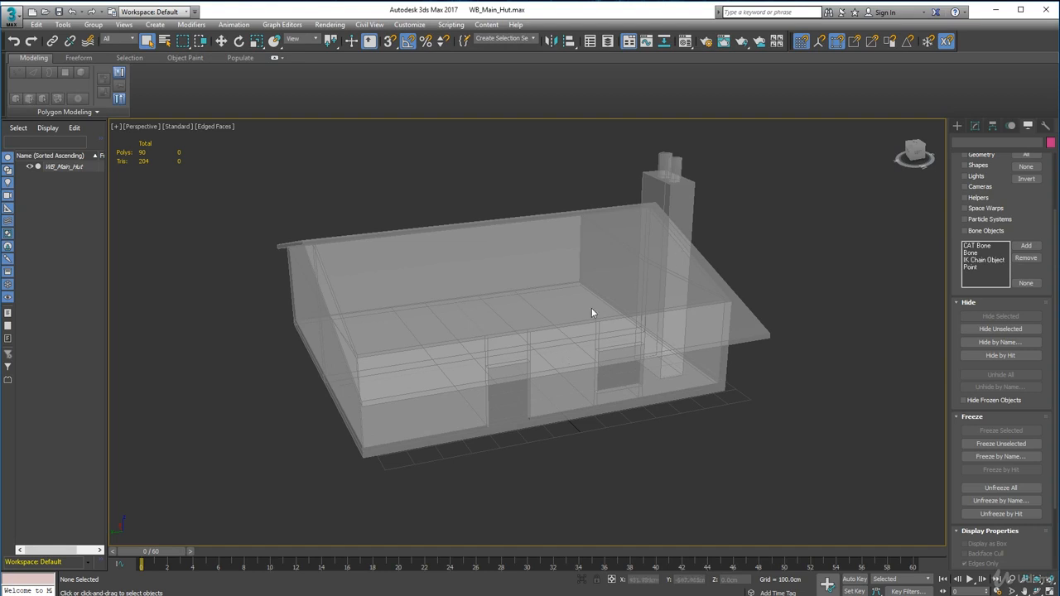
pyautogui.scroll(3, 591, 313)
pyautogui.keyDown('alt'); pyautogui.moveTo(559, 337); pyautogui.dragTo(534, 314, button='middle'); pyautogui.keyUp('alt')
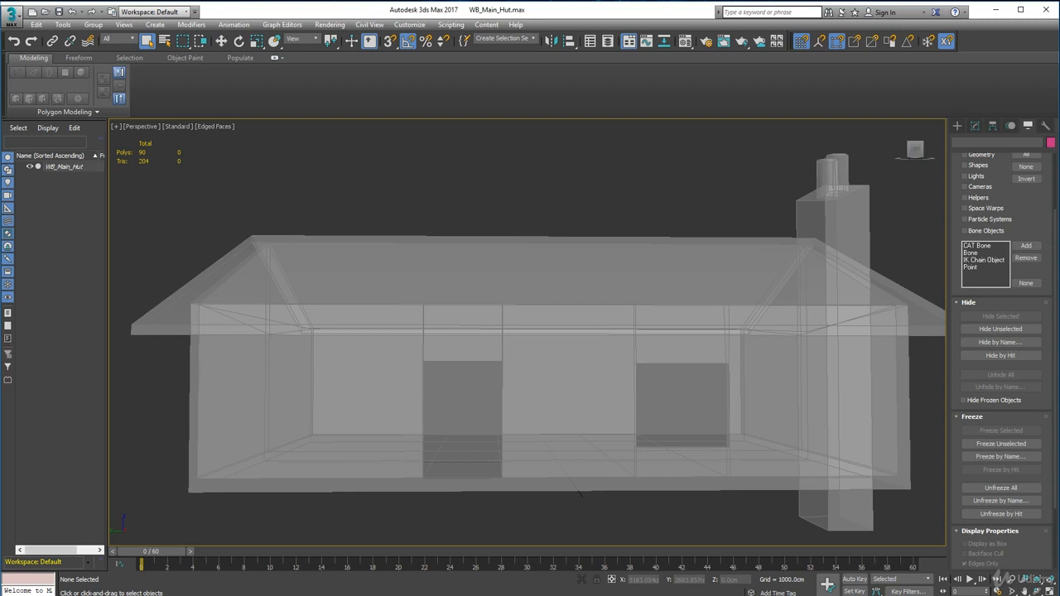
# Step: Switch to the Photo Gallery reference Hut_suplementry_Reference.jpg, examine the heavy beam door frame, door planks and hut drawing, and close it
pyautogui.moveTo(0, 73); pyautogui.dragTo(458, 80)
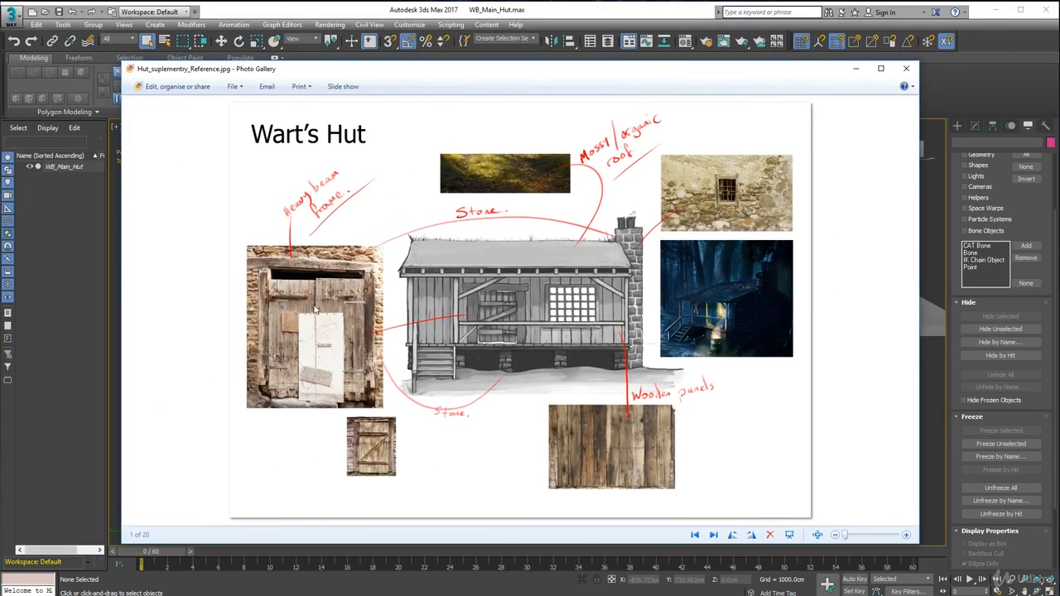
pyautogui.scroll(2, 265, 286)
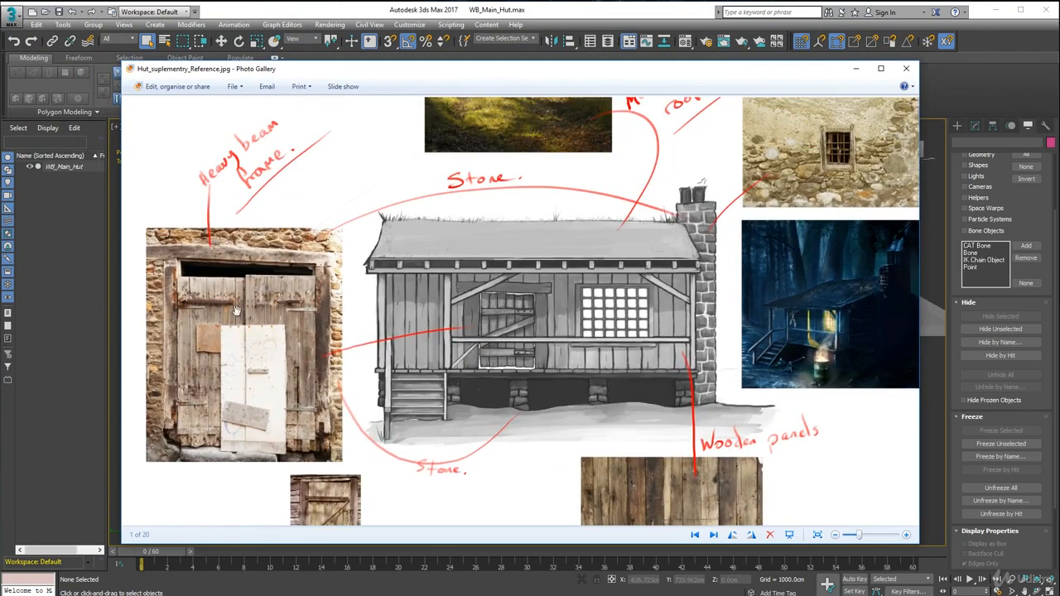
pyautogui.moveTo(224, 316); pyautogui.dragTo(362, 301)
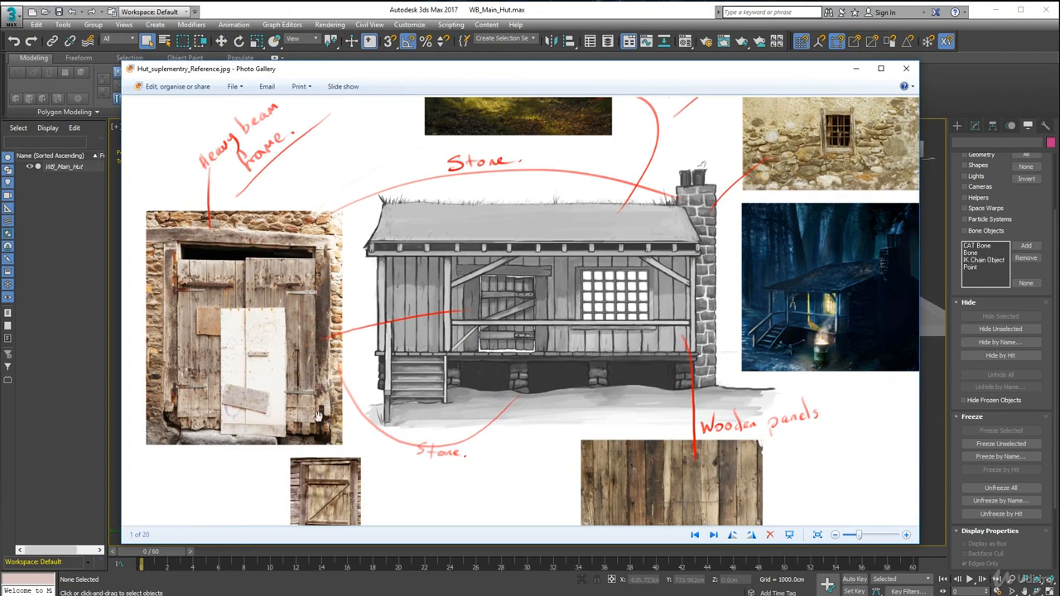
pyautogui.moveTo(331, 462); pyautogui.dragTo(336, 364)
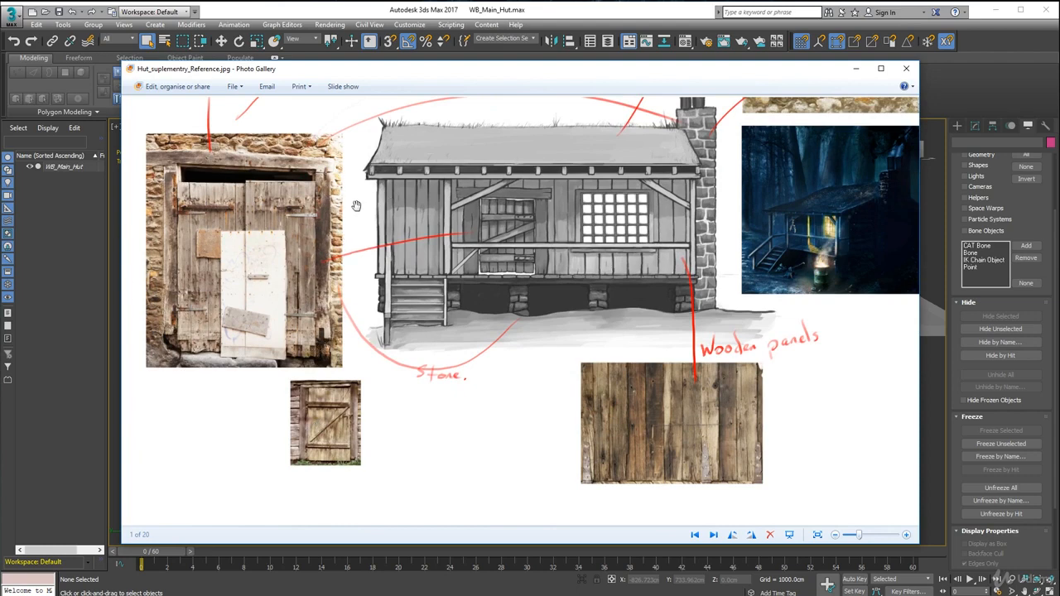
pyautogui.scroll(3, 313, 197)
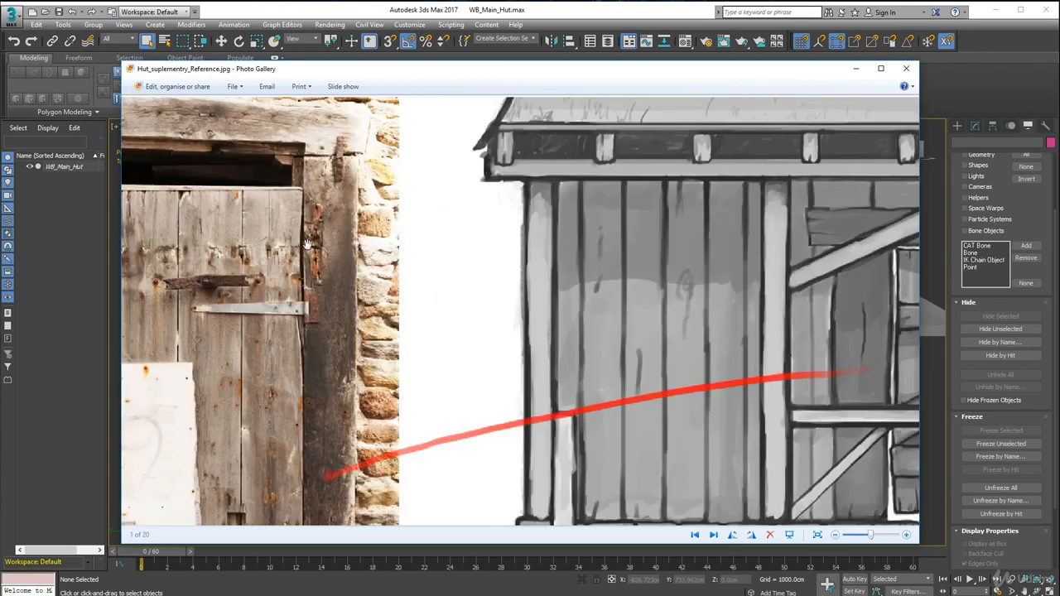
pyautogui.moveTo(265, 239); pyautogui.dragTo(432, 255)
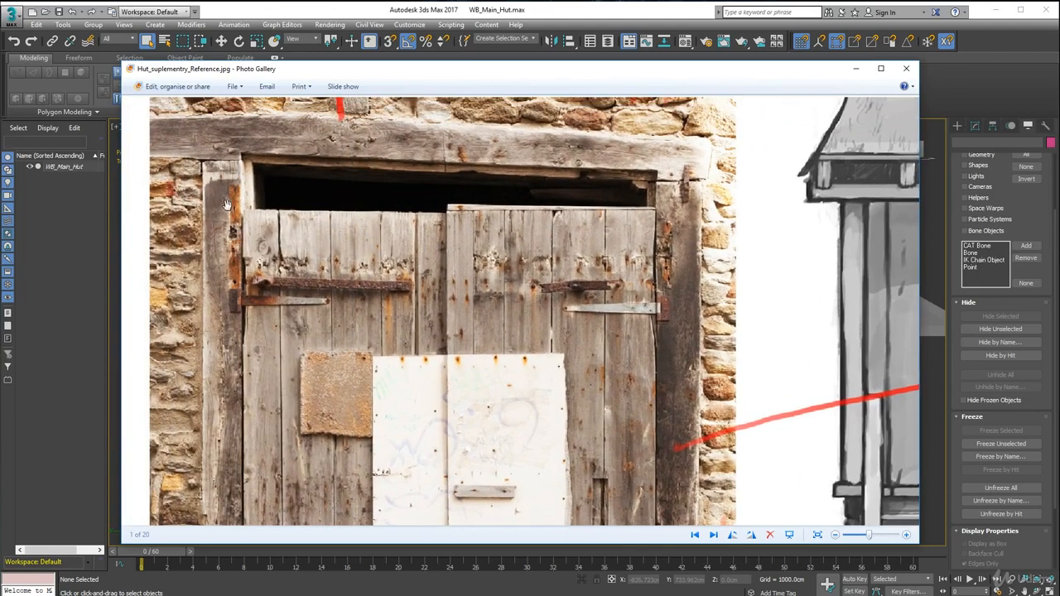
pyautogui.moveTo(228, 293); pyautogui.dragTo(275, 141)
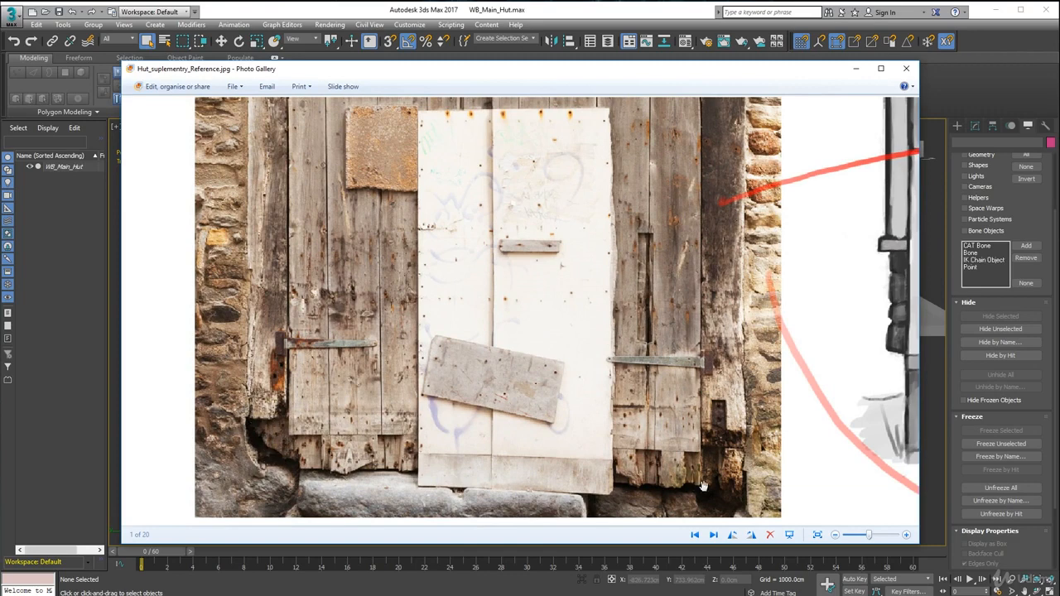
pyautogui.moveTo(628, 315); pyautogui.dragTo(638, 466)
pyautogui.moveTo(468, 358); pyautogui.dragTo(486, 410)
pyautogui.moveTo(449, 328); pyautogui.dragTo(467, 393)
pyautogui.scroll(-4, 489, 257)
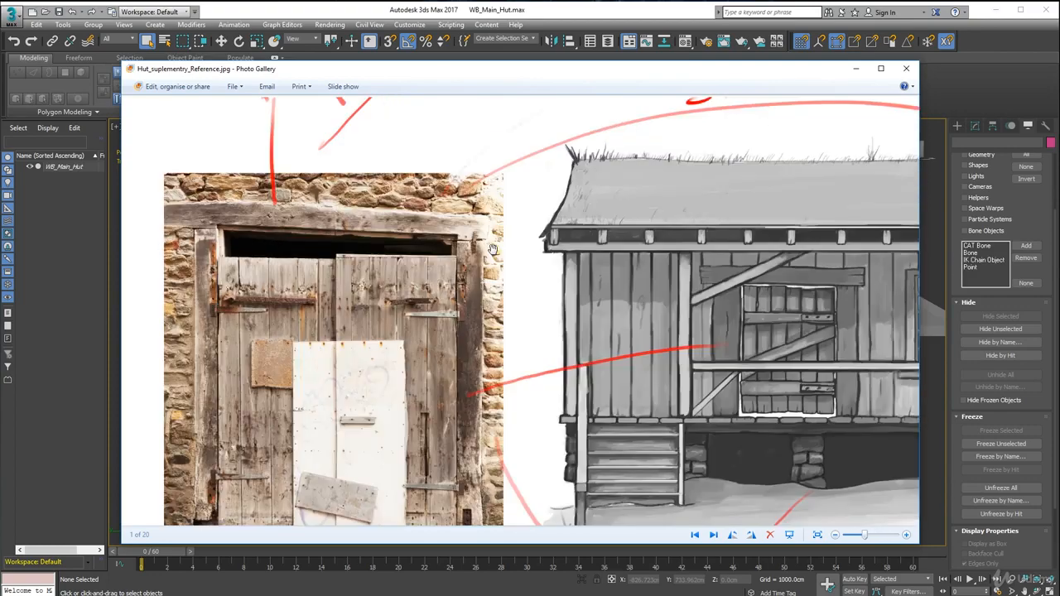
pyautogui.scroll(3, 348, 311)
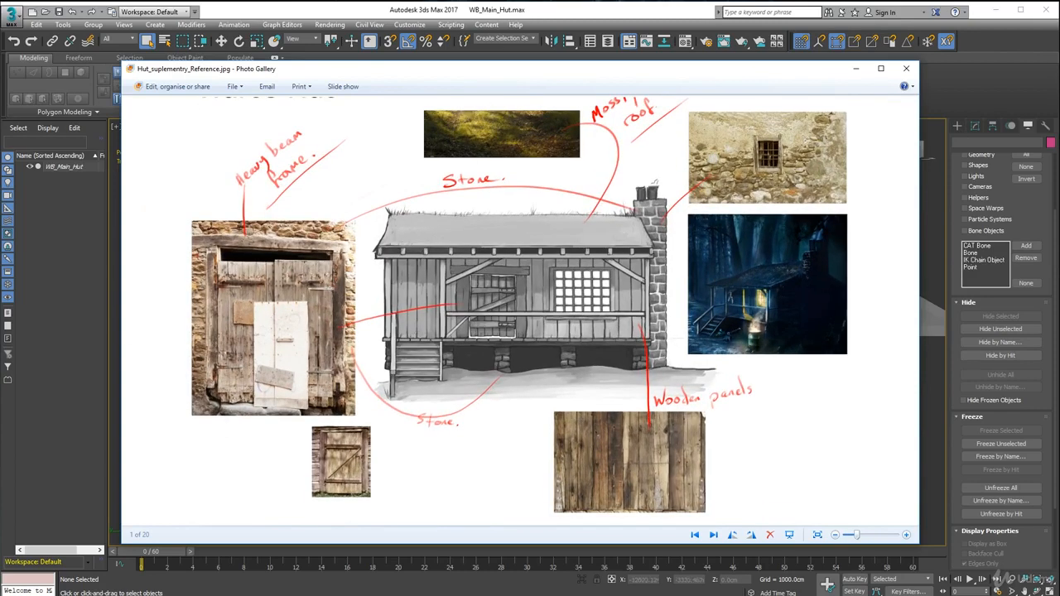
pyautogui.click(906, 68)
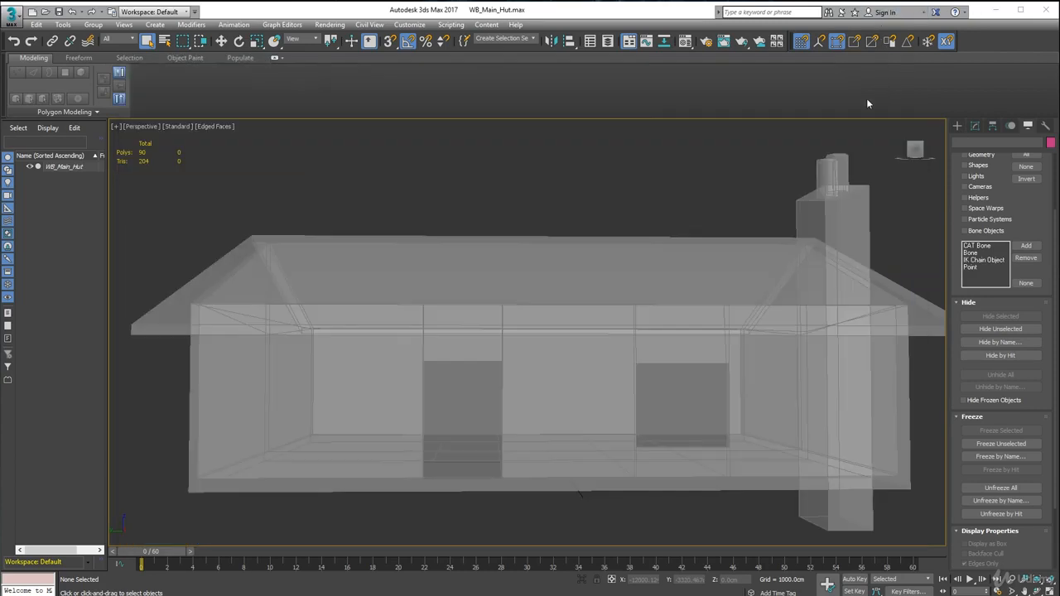
# Step: Create an upright box about 40 cm long, 51 cm wide and 283 cm high beside the front doorway as a frame post
pyautogui.keyDown('alt'); pyautogui.moveTo(356, 440); pyautogui.dragTo(387, 391, button='middle'); pyautogui.keyUp('alt')
pyautogui.scroll(3, 387, 391)
pyautogui.click(957, 126)
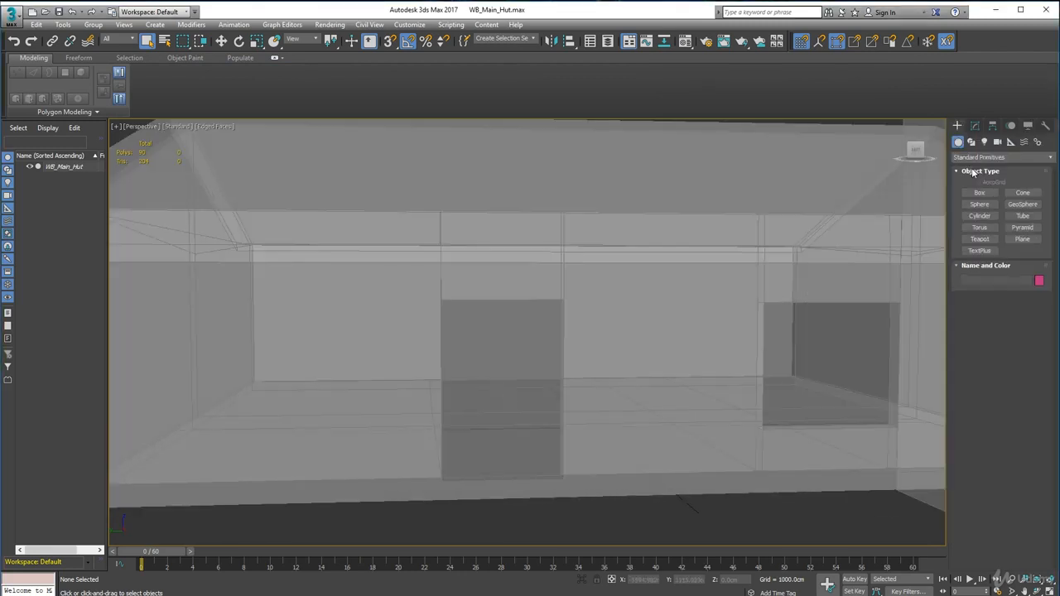
pyautogui.click(981, 193)
pyautogui.keyDown('alt'); pyautogui.moveTo(438, 325); pyautogui.dragTo(455, 328, button='middle'); pyautogui.keyUp('alt')
pyautogui.moveTo(455, 328); pyautogui.dragTo(470, 288, button='middle')
pyautogui.moveTo(454, 467); pyautogui.dragTo(509, 473)
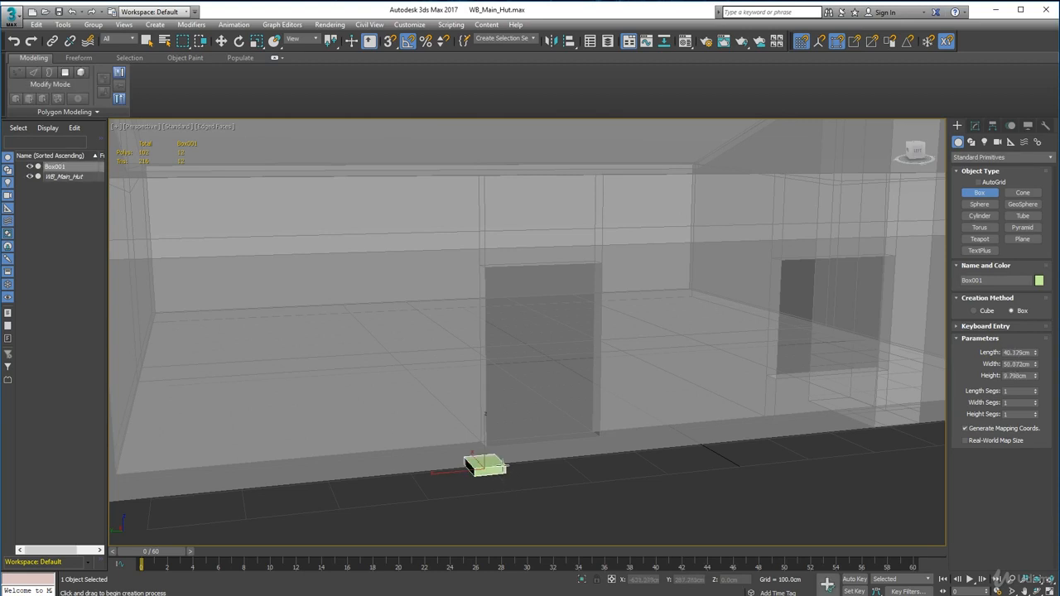
pyautogui.click(534, 250)
# Step: Move the post about 36 cm along X into the front wall so it straddles the wall thickness beside the doorway
pyautogui.keyDown('alt'); pyautogui.moveTo(544, 370); pyautogui.dragTo(441, 395, button='middle'); pyautogui.keyUp('alt')
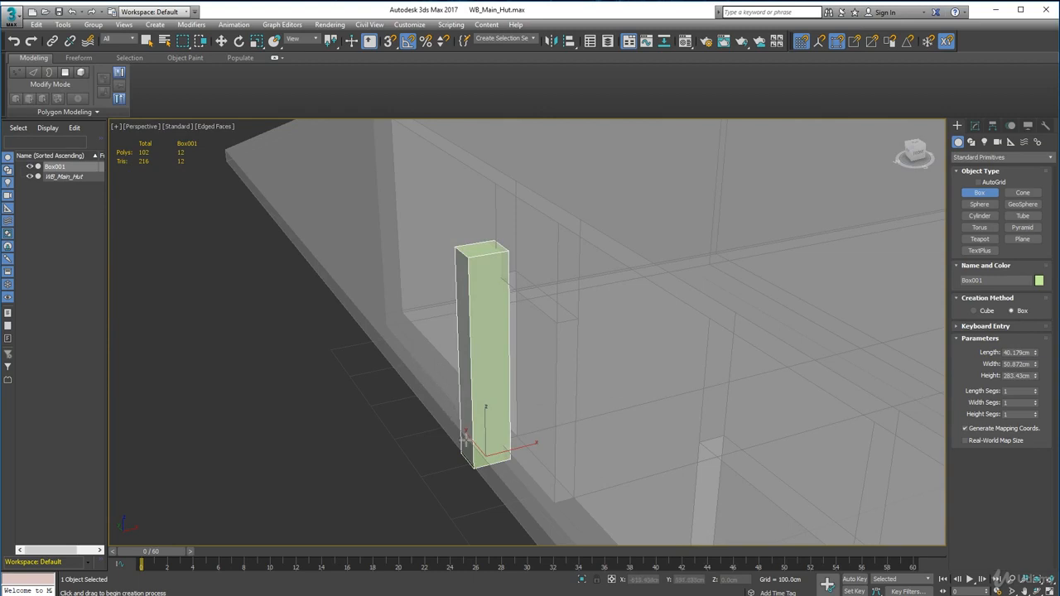
pyautogui.scroll(5, 465, 441)
pyautogui.keyDown('alt'); pyautogui.moveTo(489, 445); pyautogui.dragTo(447, 423, button='middle'); pyautogui.keyUp('alt')
pyautogui.click(221, 41)
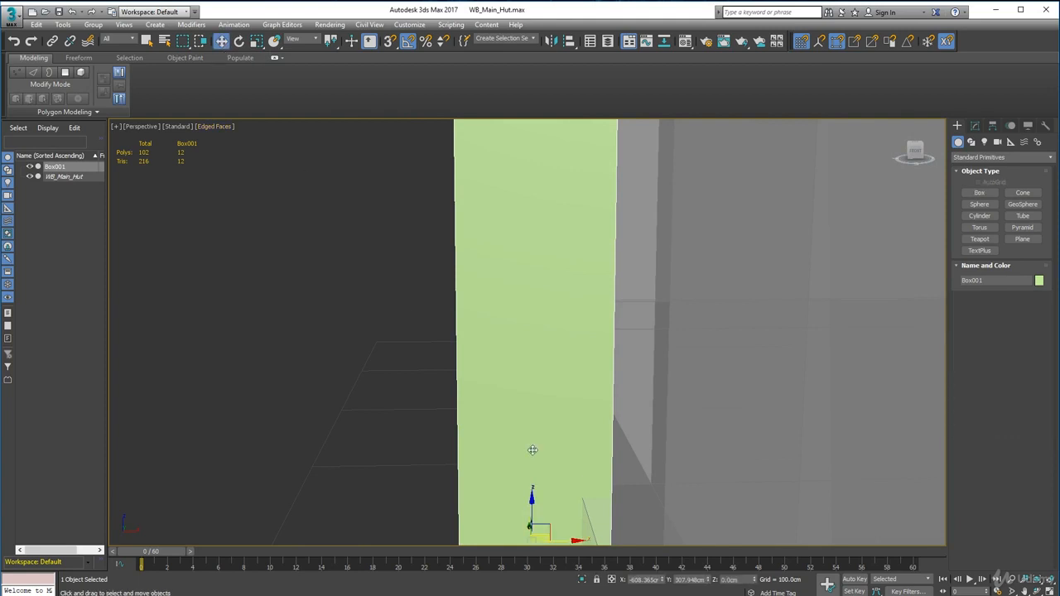
pyautogui.moveTo(530, 450); pyautogui.dragTo(530, 370, button='middle')
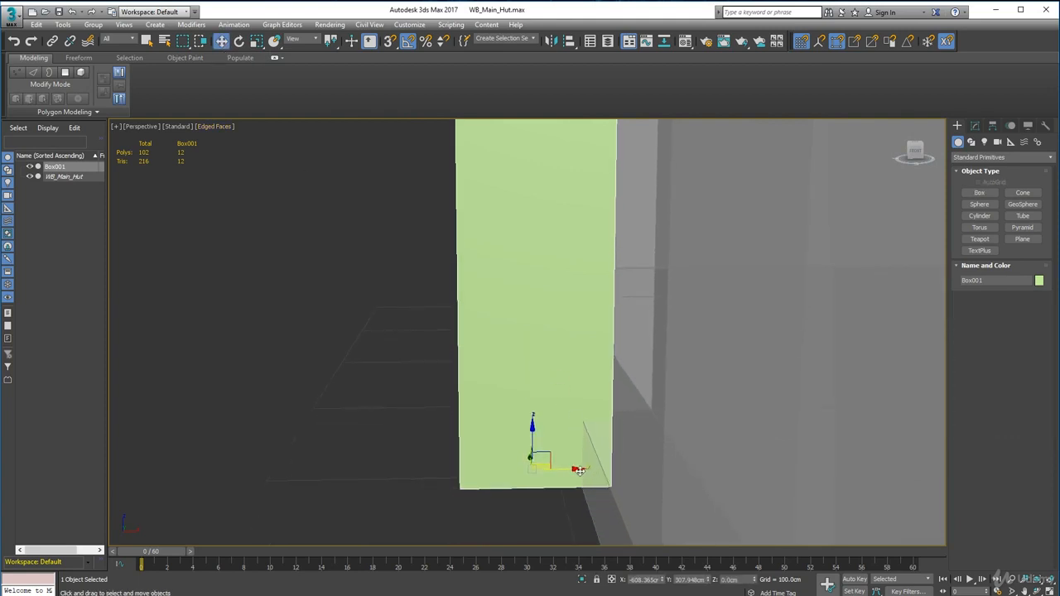
pyautogui.moveTo(579, 470); pyautogui.dragTo(675, 512)
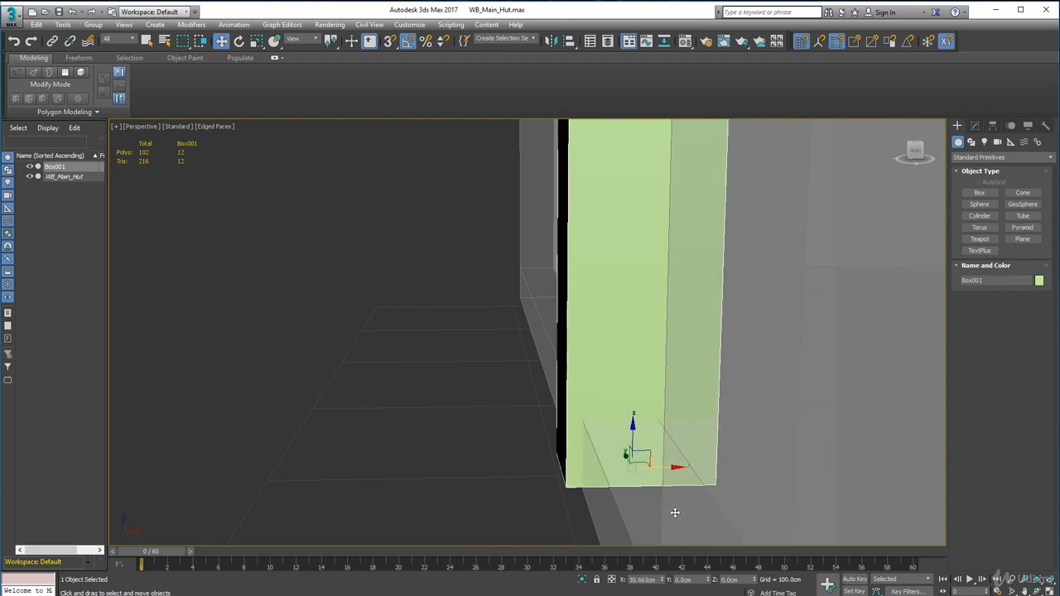
# Step: Slide the post along Y to about 321.6 cm so its inner side lines up with the doorway's edge
pyautogui.keyDown('alt'); pyautogui.moveTo(473, 497); pyautogui.dragTo(576, 476, button='middle'); pyautogui.keyUp('alt')
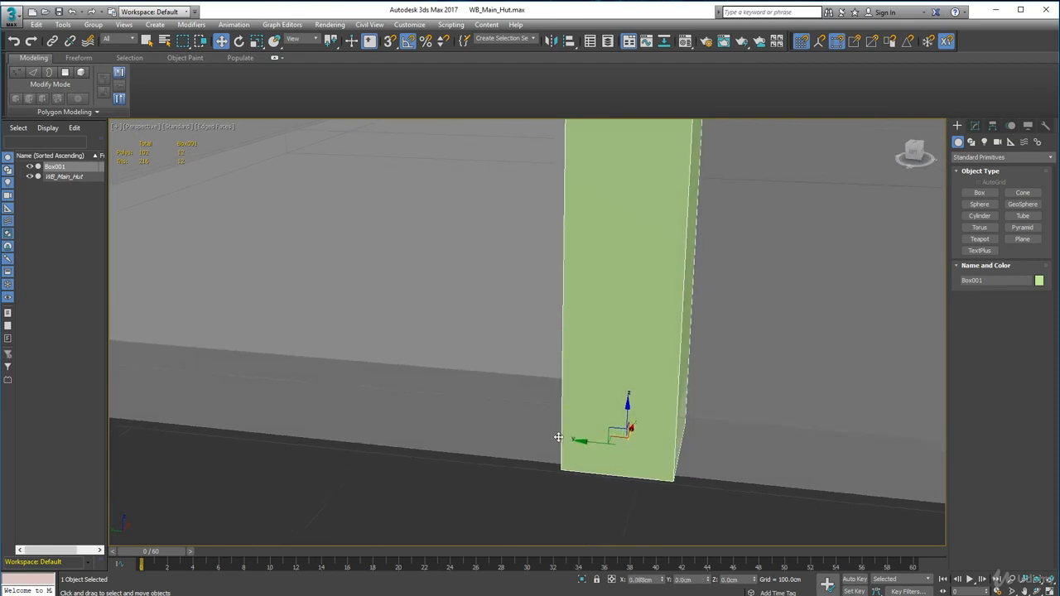
pyautogui.moveTo(583, 445); pyautogui.dragTo(540, 451)
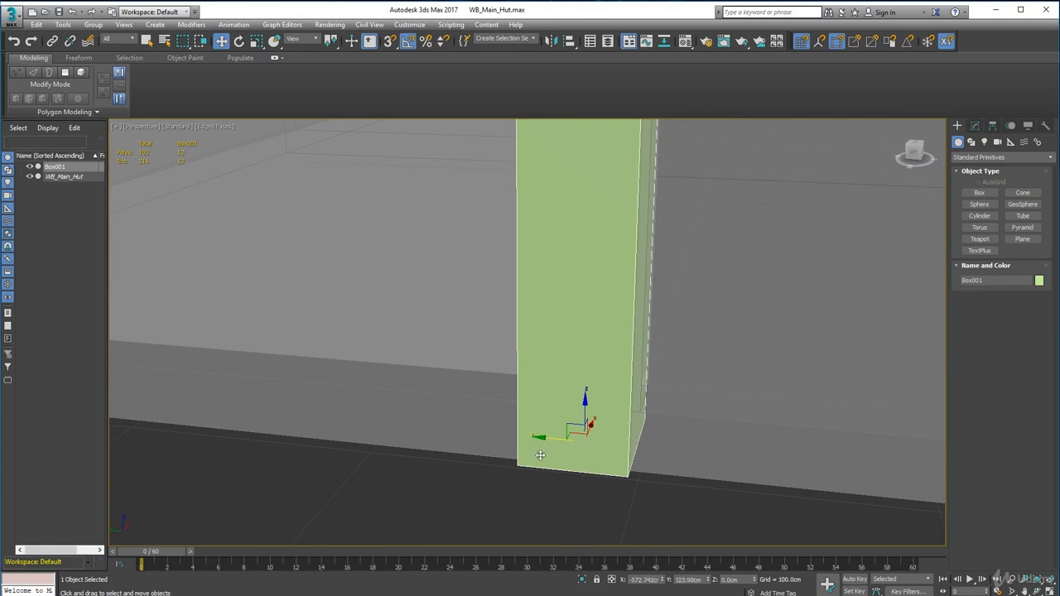
pyautogui.scroll(-5, 596, 450)
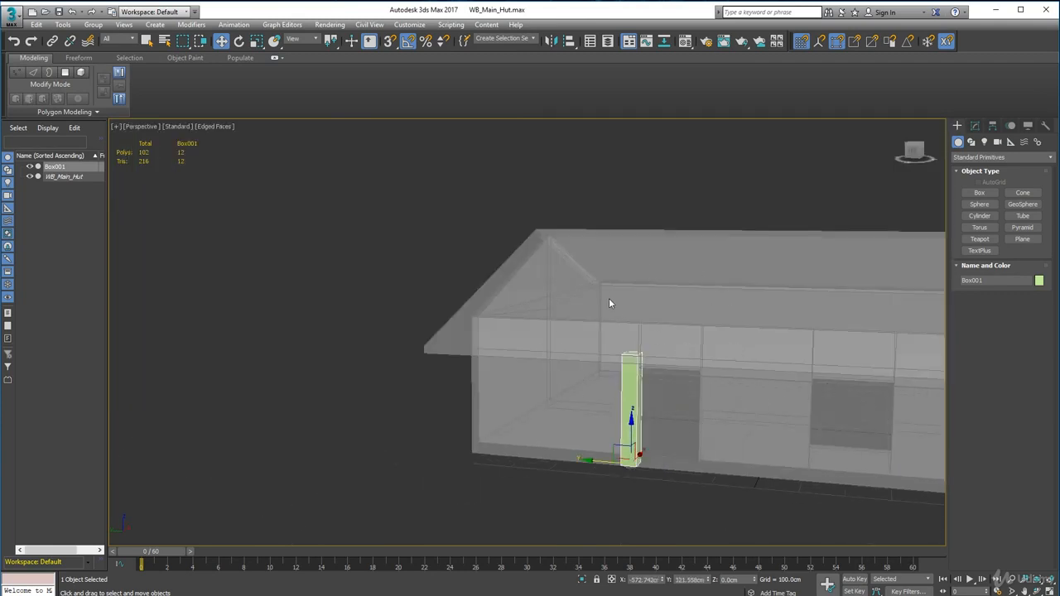
pyautogui.keyDown('alt'); pyautogui.moveTo(566, 437); pyautogui.dragTo(592, 442, button='middle'); pyautogui.keyUp('alt')
pyautogui.moveTo(655, 475); pyautogui.dragTo(631, 431, button='middle')
pyautogui.scroll(5, 633, 432)
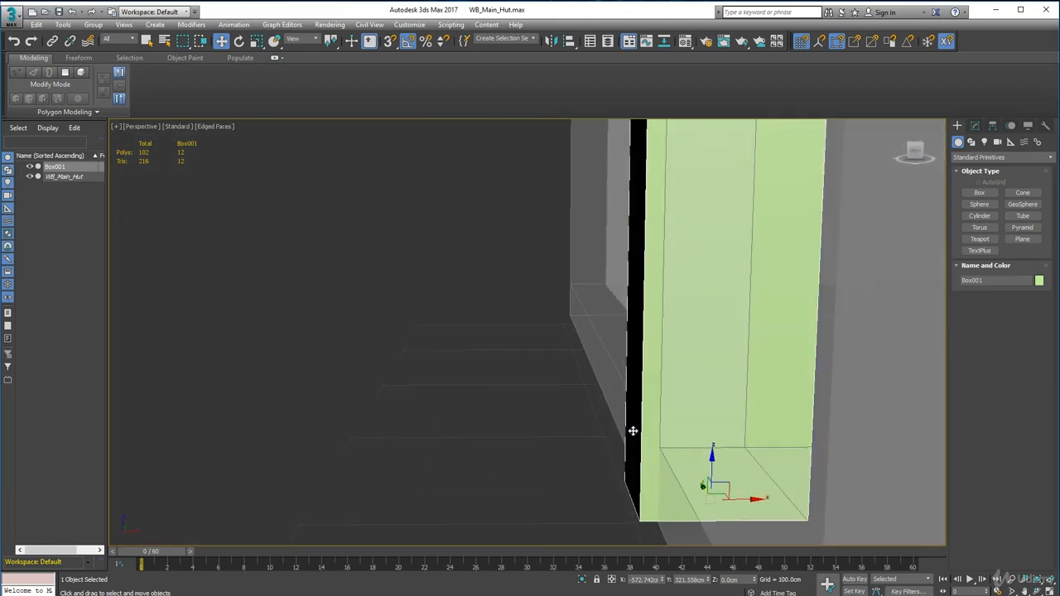
# Step: Set the post's width to 32.872 cm so it sits closer to the thickness of the wall
pyautogui.keyDown('alt'); pyautogui.moveTo(696, 462); pyautogui.dragTo(505, 468, button='middle'); pyautogui.keyUp('alt')
pyautogui.click(975, 125)
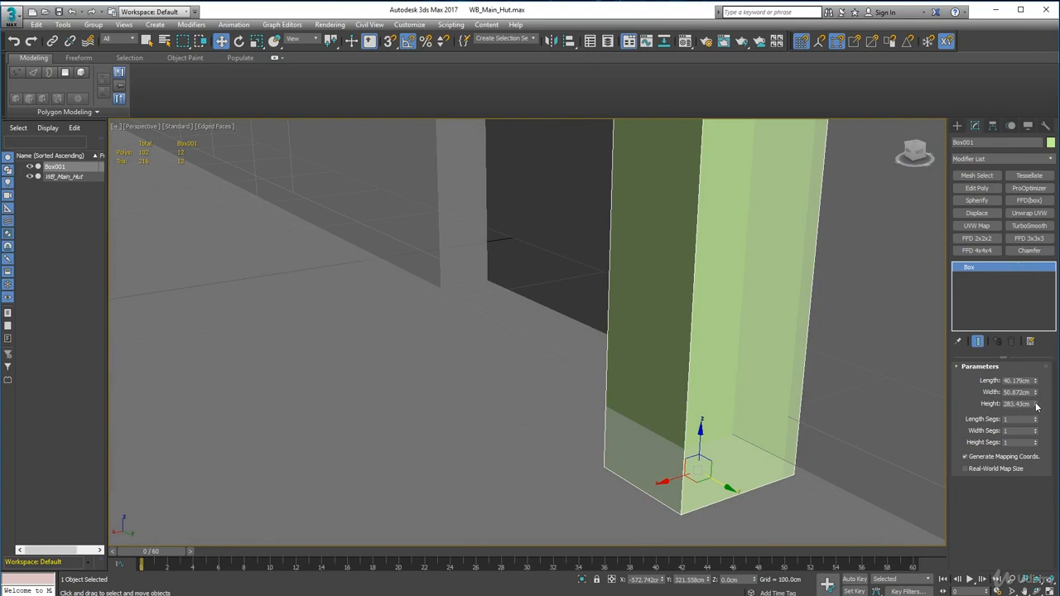
pyautogui.moveTo(1035, 393); pyautogui.dragTo(1041, 400)
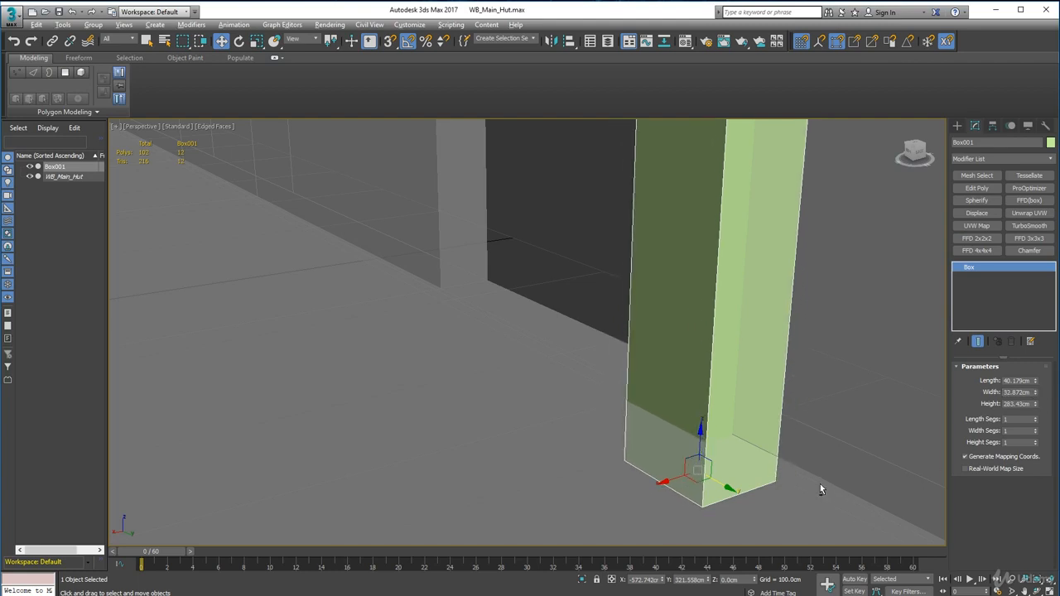
# Step: Shift the narrowed post along X to about -580.4 cm so it projects evenly on both faces of the wall
pyautogui.keyDown('alt'); pyautogui.moveTo(820, 483); pyautogui.dragTo(765, 476, button='middle'); pyautogui.keyUp('alt')
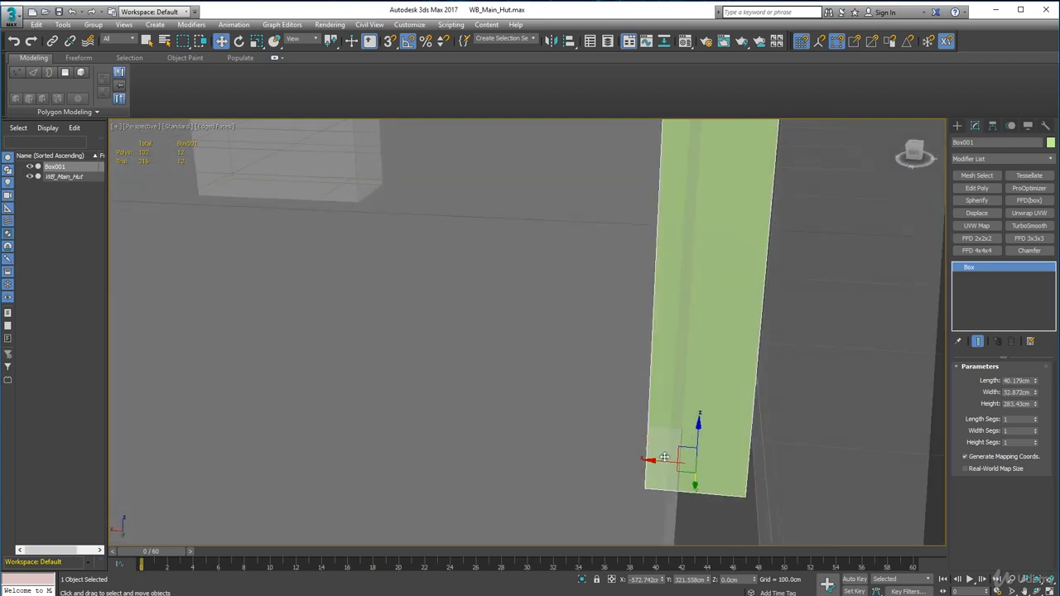
pyautogui.moveTo(656, 462); pyautogui.dragTo(671, 468)
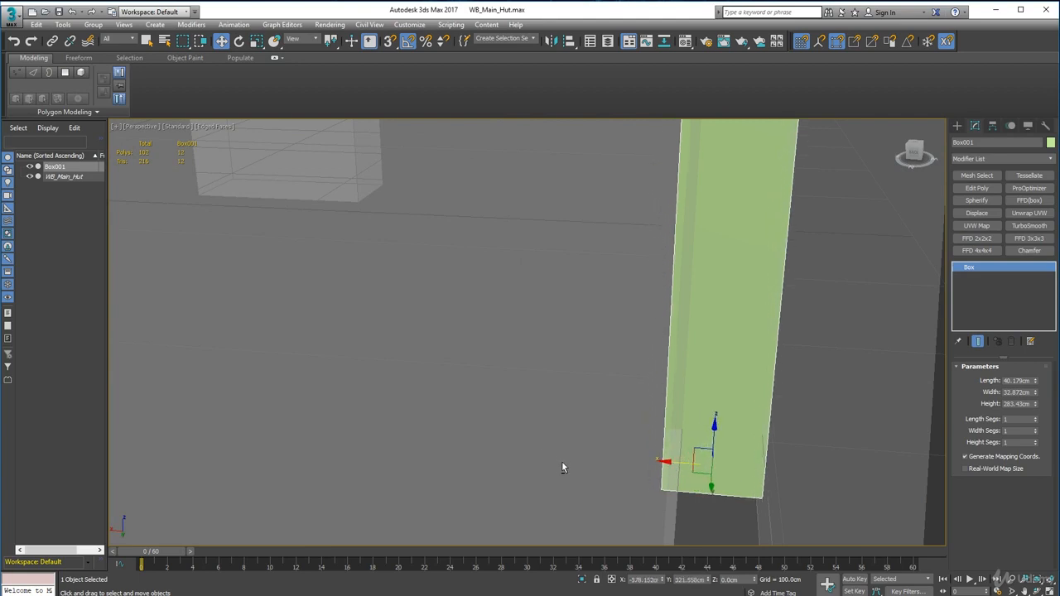
pyautogui.keyDown('alt'); pyautogui.moveTo(580, 468); pyautogui.dragTo(791, 460, button='middle'); pyautogui.keyUp('alt')
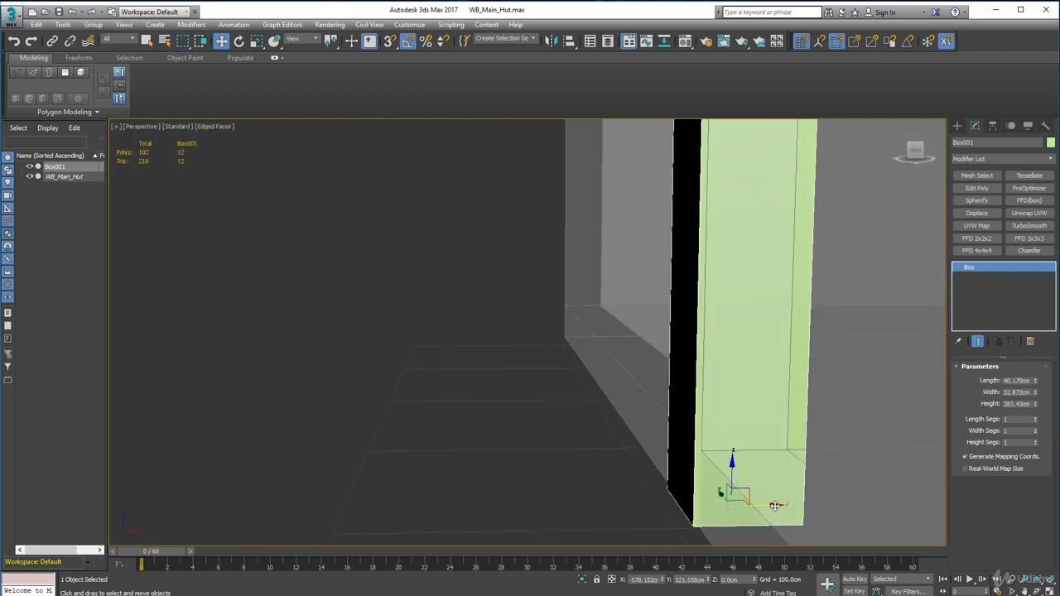
pyautogui.moveTo(775, 506); pyautogui.dragTo(771, 504)
pyautogui.keyDown('alt'); pyautogui.moveTo(783, 472); pyautogui.dragTo(746, 441, button='middle'); pyautogui.keyUp('alt')
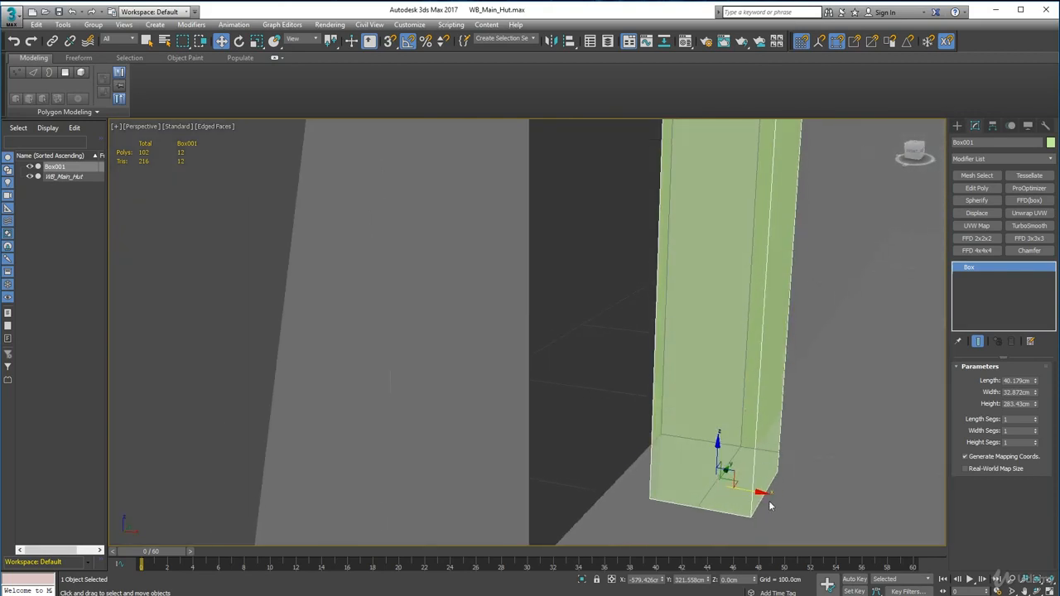
pyautogui.moveTo(760, 492); pyautogui.dragTo(757, 492)
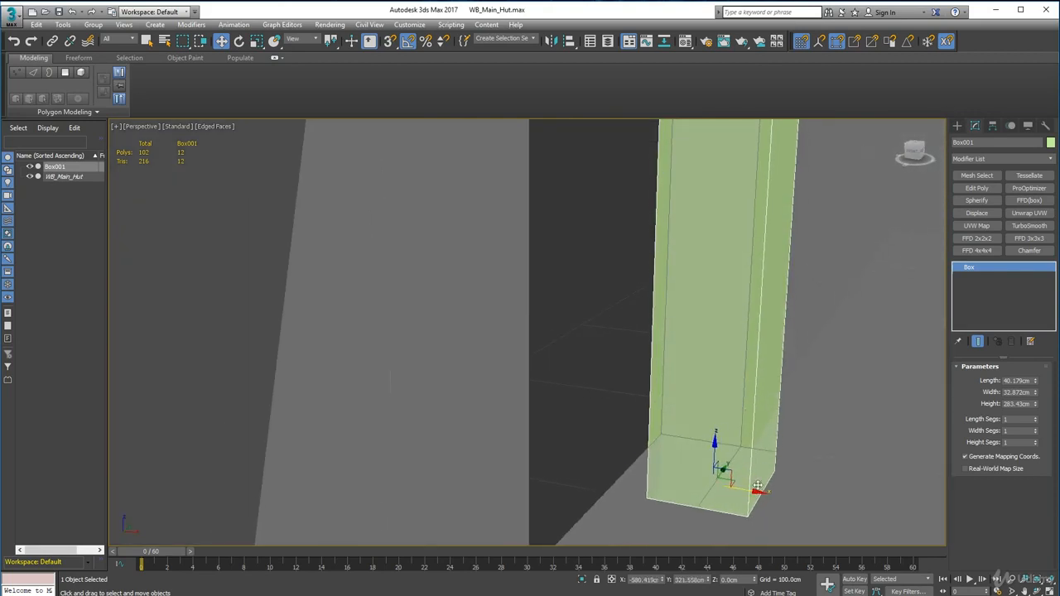
# Step: Set the post's height to 252.227 cm so its top is level with the top of the doorway opening
pyautogui.keyDown('alt'); pyautogui.moveTo(629, 358); pyautogui.dragTo(636, 300, button='middle'); pyautogui.keyUp('alt')
pyautogui.scroll(-7, 706, 356)
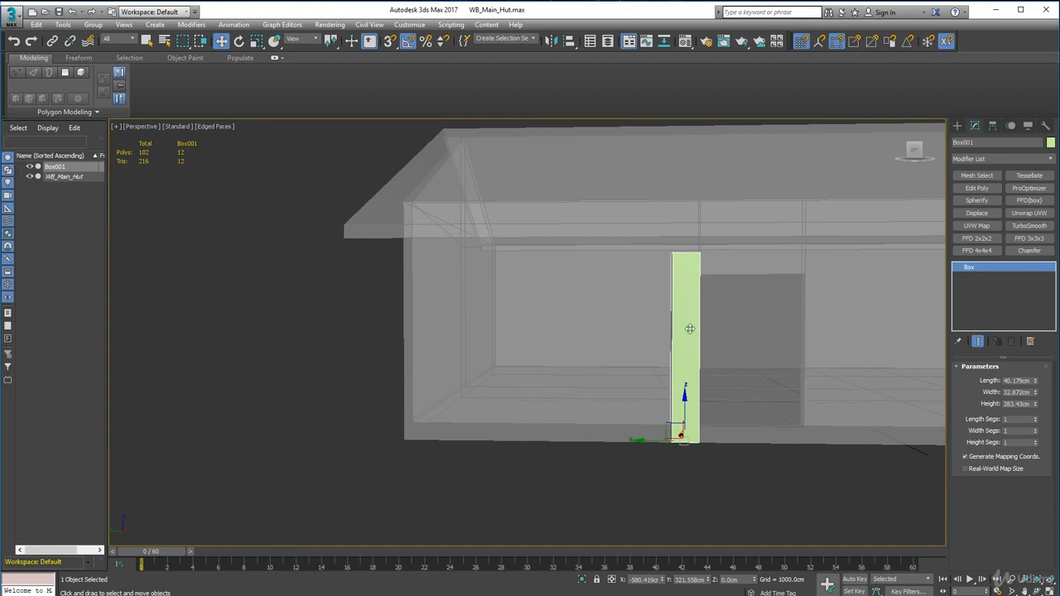
pyautogui.keyDown('alt'); pyautogui.moveTo(677, 253); pyautogui.dragTo(544, 260, button='middle'); pyautogui.keyUp('alt')
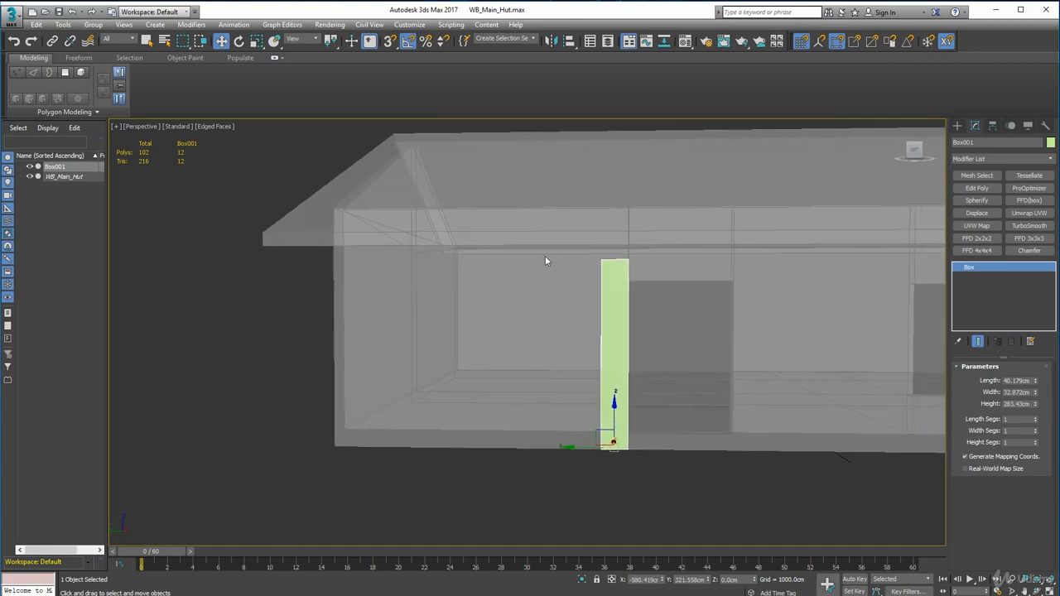
pyautogui.keyDown('alt'); pyautogui.moveTo(598, 306); pyautogui.dragTo(630, 293, button='middle'); pyautogui.keyUp('alt')
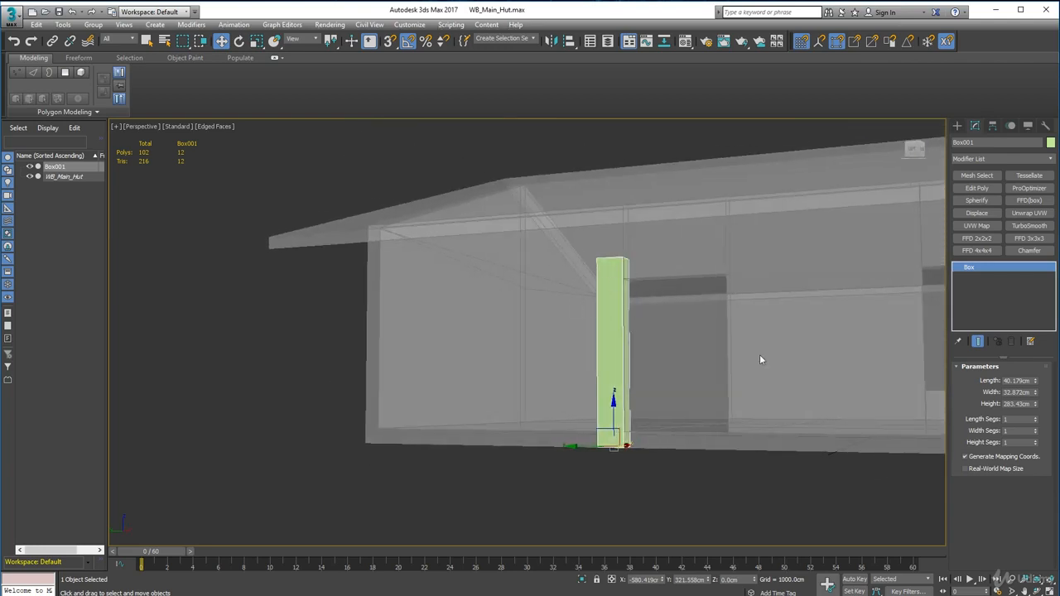
pyautogui.keyDown('alt'); pyautogui.moveTo(786, 336); pyautogui.dragTo(651, 309, button='middle'); pyautogui.keyUp('alt')
pyautogui.scroll(3, 652, 309)
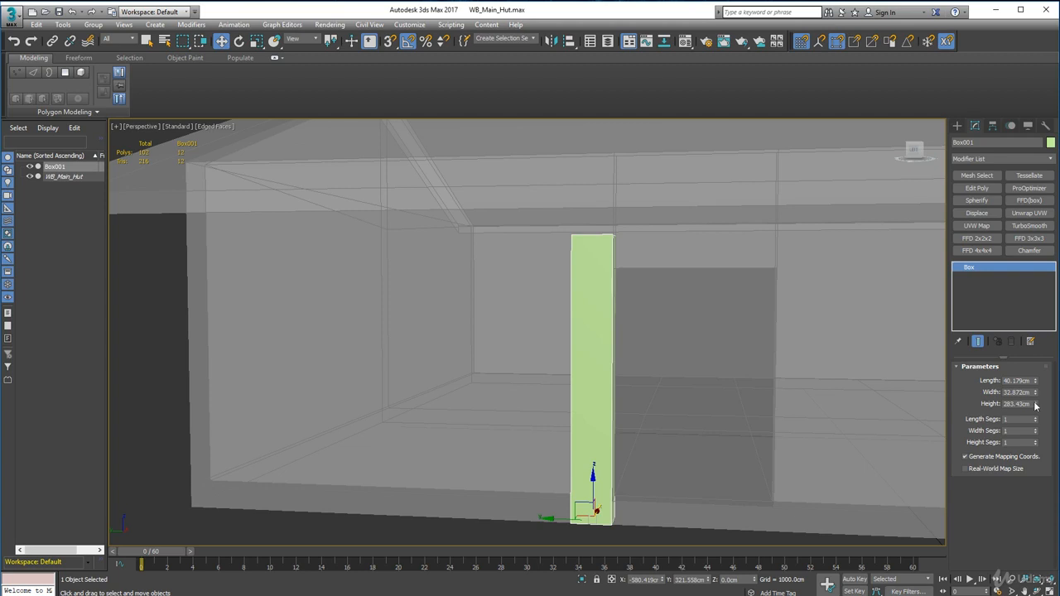
pyautogui.moveTo(1035, 405); pyautogui.dragTo(1036, 406)
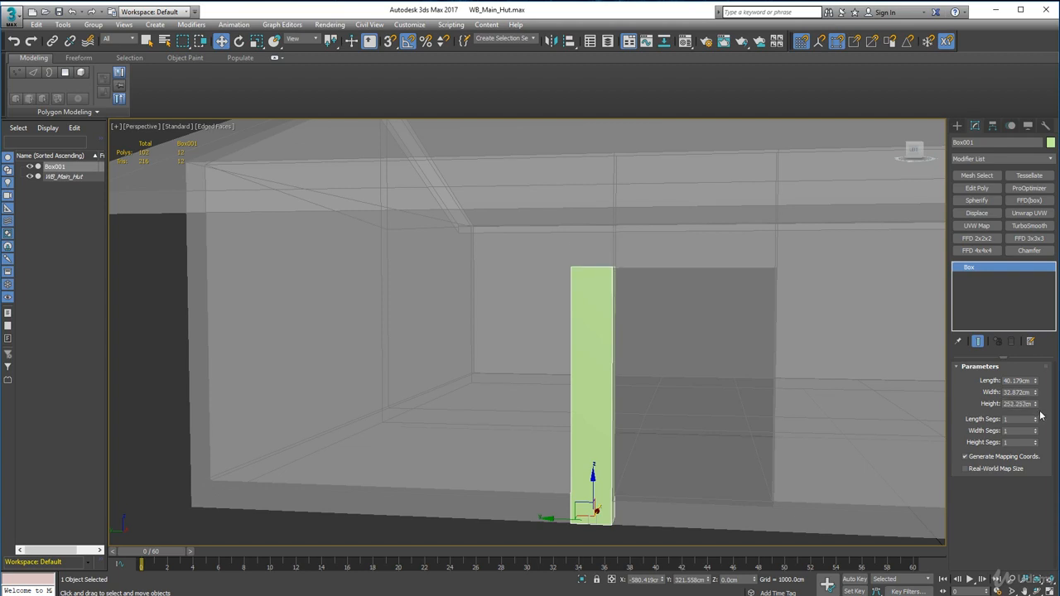
pyautogui.moveTo(1036, 406); pyautogui.dragTo(1036, 404)
# Step: Examine the post's long edges, top and base against the wall and doorway, from several sides and close up
pyautogui.moveTo(625, 406); pyautogui.dragTo(602, 382, button='middle')
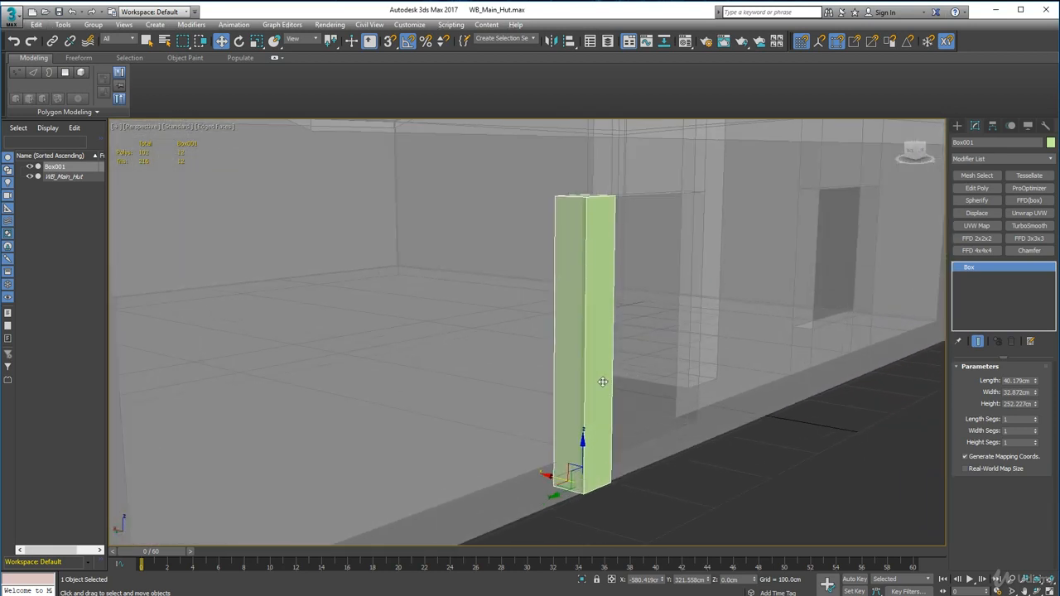
pyautogui.keyDown('alt'); pyautogui.moveTo(646, 436); pyautogui.dragTo(580, 469, button='middle'); pyautogui.keyUp('alt')
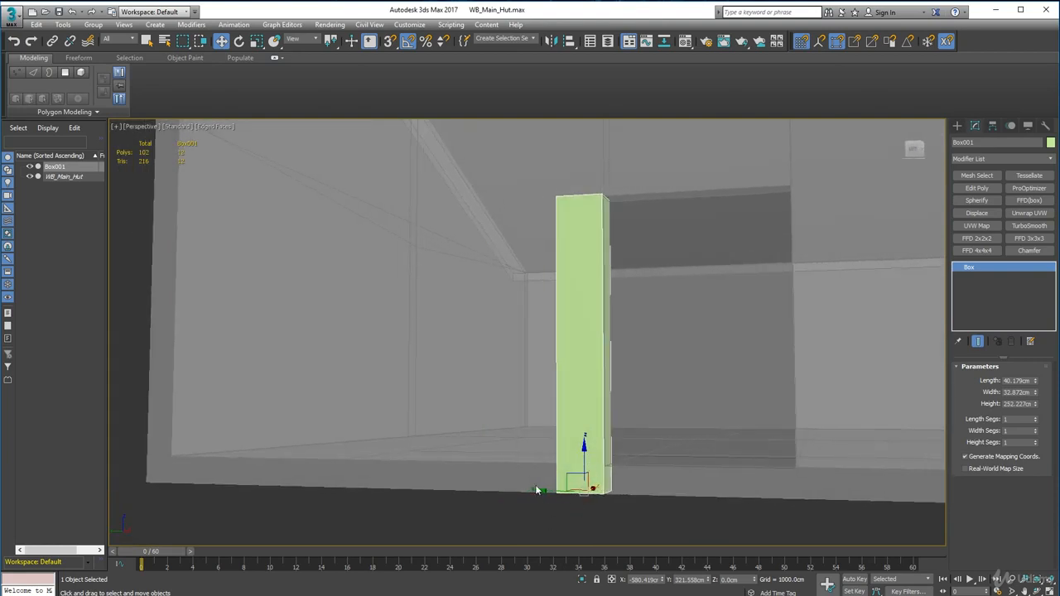
pyautogui.keyDown('alt'); pyautogui.moveTo(575, 299); pyautogui.dragTo(607, 315, button='middle'); pyautogui.keyUp('alt')
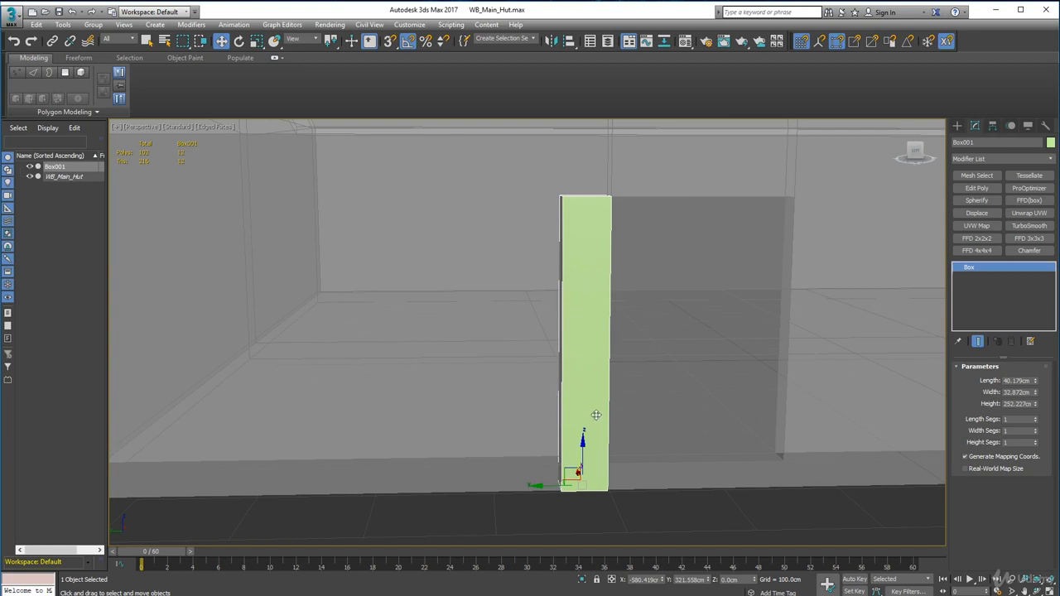
pyautogui.keyDown('alt'); pyautogui.moveTo(571, 364); pyautogui.dragTo(513, 373, button='middle'); pyautogui.keyUp('alt')
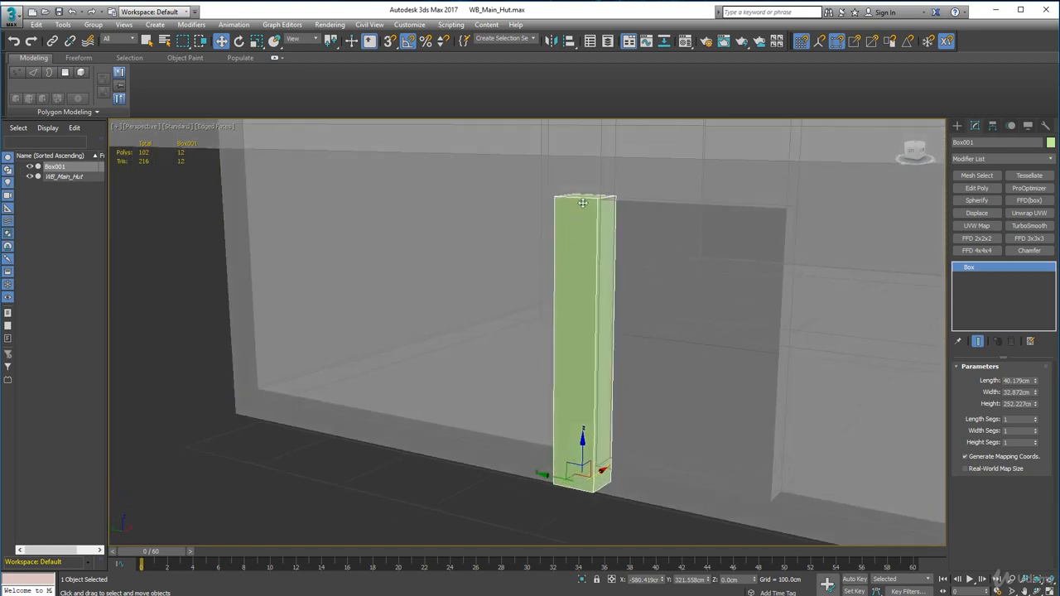
pyautogui.scroll(4, 583, 203)
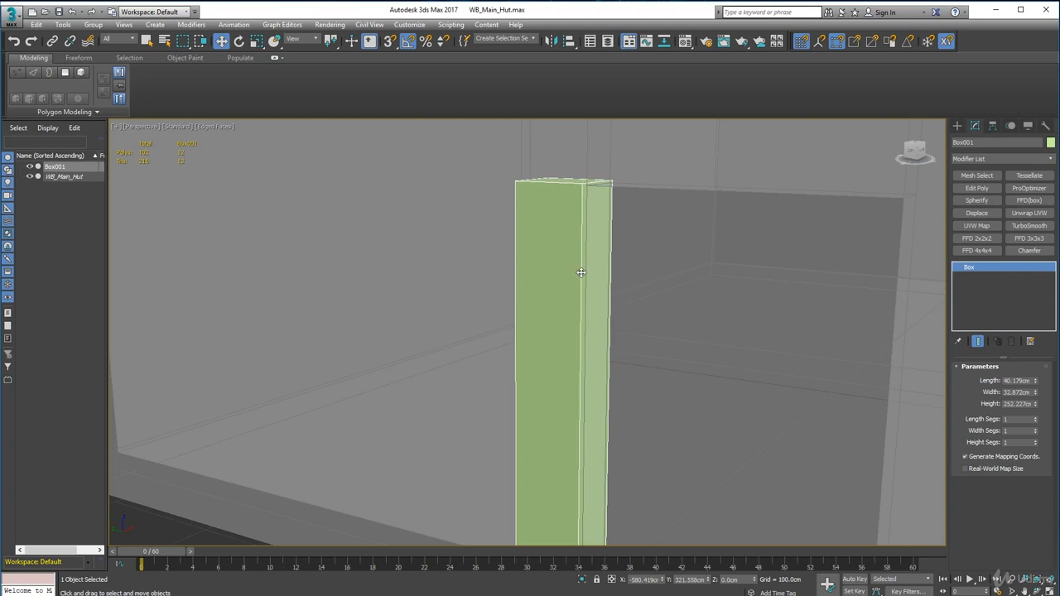
pyautogui.scroll(4, 582, 343)
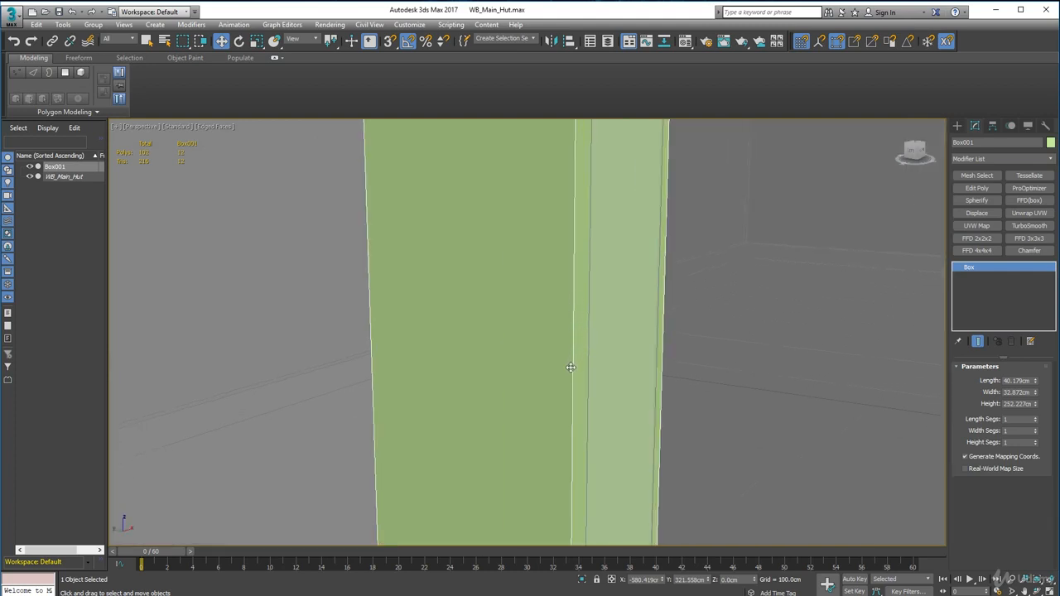
pyautogui.keyDown('alt'); pyautogui.moveTo(469, 446); pyautogui.dragTo(575, 463, button='middle'); pyautogui.keyUp('alt')
pyautogui.keyDown('alt'); pyautogui.moveTo(570, 334); pyautogui.dragTo(553, 357, button='middle'); pyautogui.keyUp('alt')
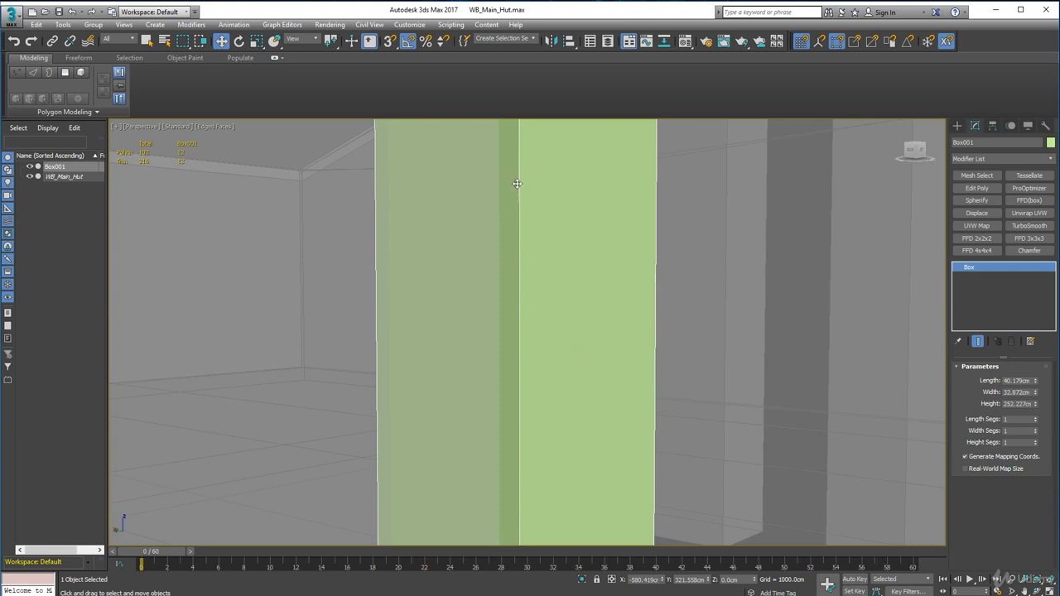
pyautogui.keyDown('alt'); pyautogui.moveTo(526, 389); pyautogui.dragTo(480, 377, button='middle'); pyautogui.keyUp('alt')
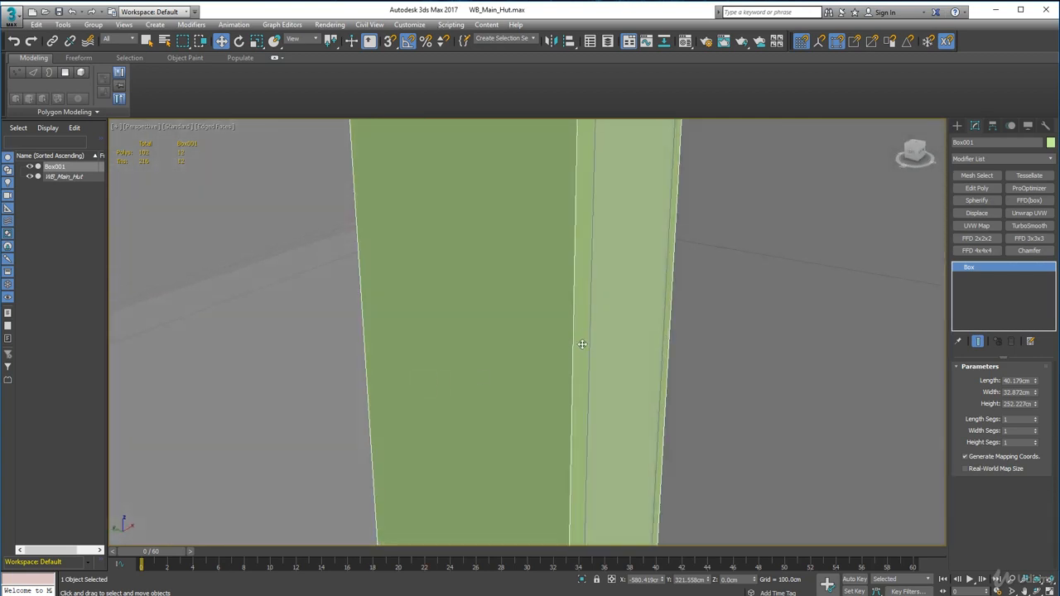
pyautogui.scroll(-5, 554, 355)
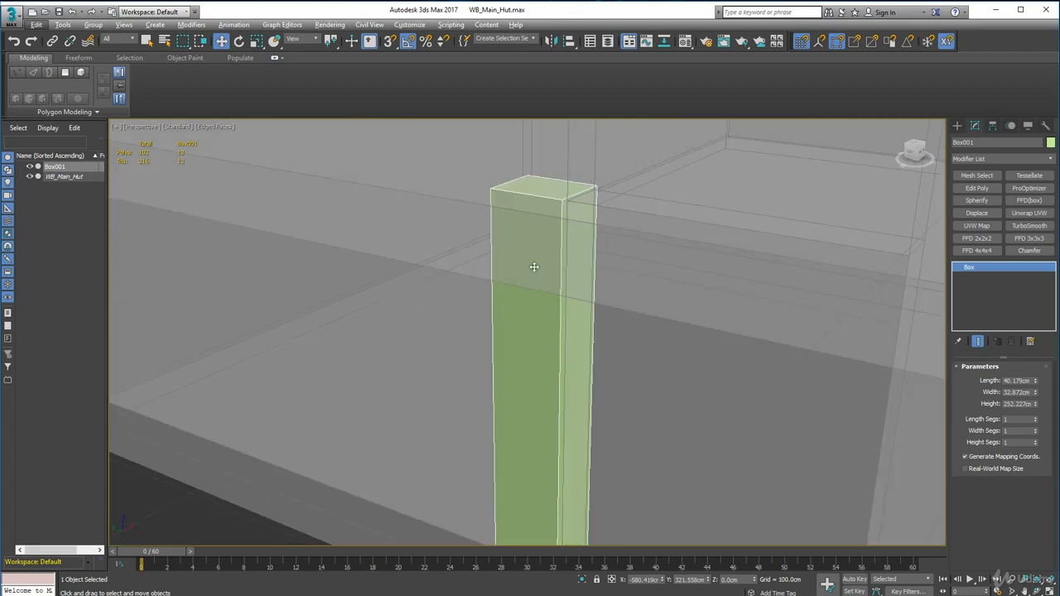
pyautogui.moveTo(541, 486); pyautogui.dragTo(546, 310, button='middle')
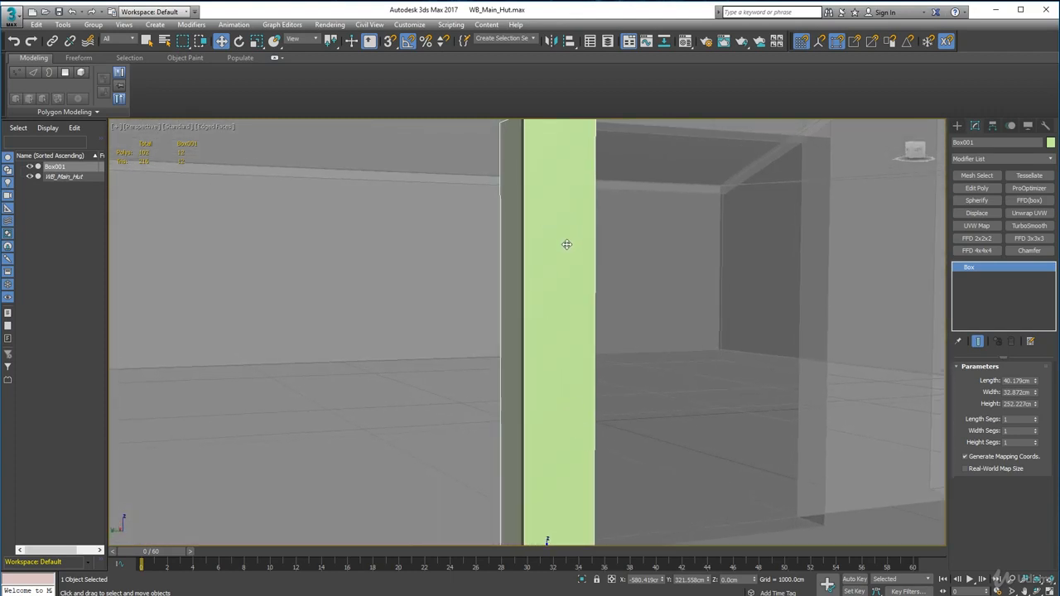
pyautogui.scroll(-3, 562, 240)
pyautogui.scroll(1, 559, 242)
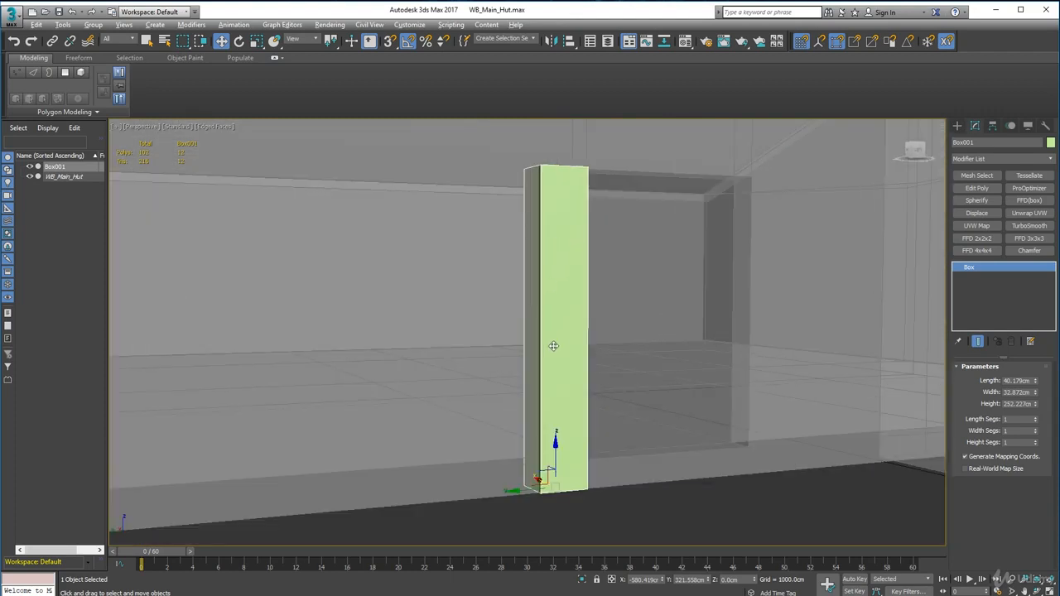
pyautogui.keyDown('alt'); pyautogui.moveTo(554, 345); pyautogui.dragTo(584, 386, button='middle'); pyautogui.keyUp('alt')
pyautogui.scroll(2, 551, 378)
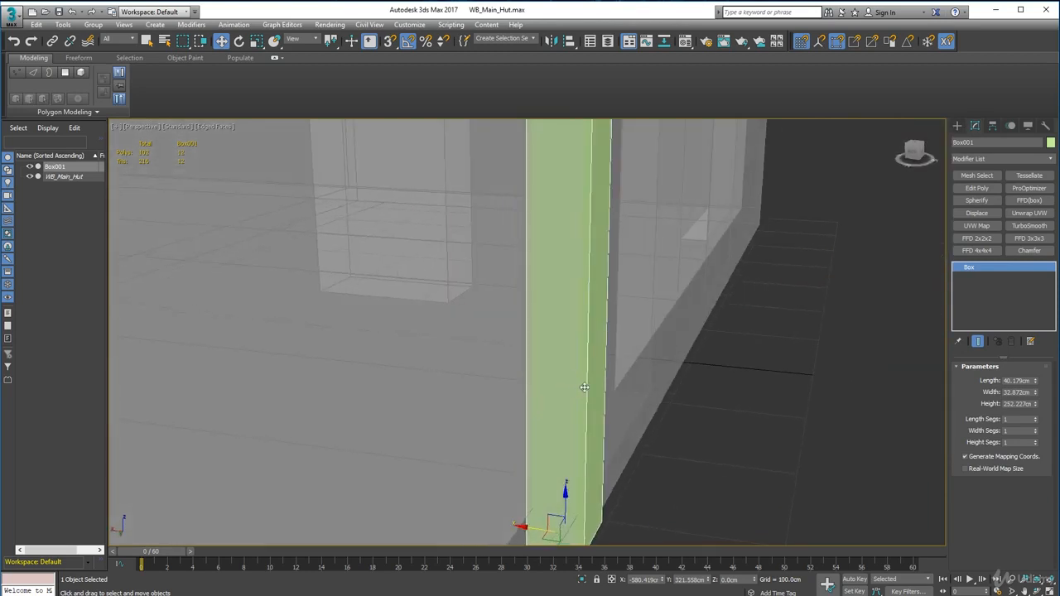
pyautogui.keyDown('alt'); pyautogui.moveTo(513, 387); pyautogui.dragTo(376, 351, button='middle'); pyautogui.keyUp('alt')
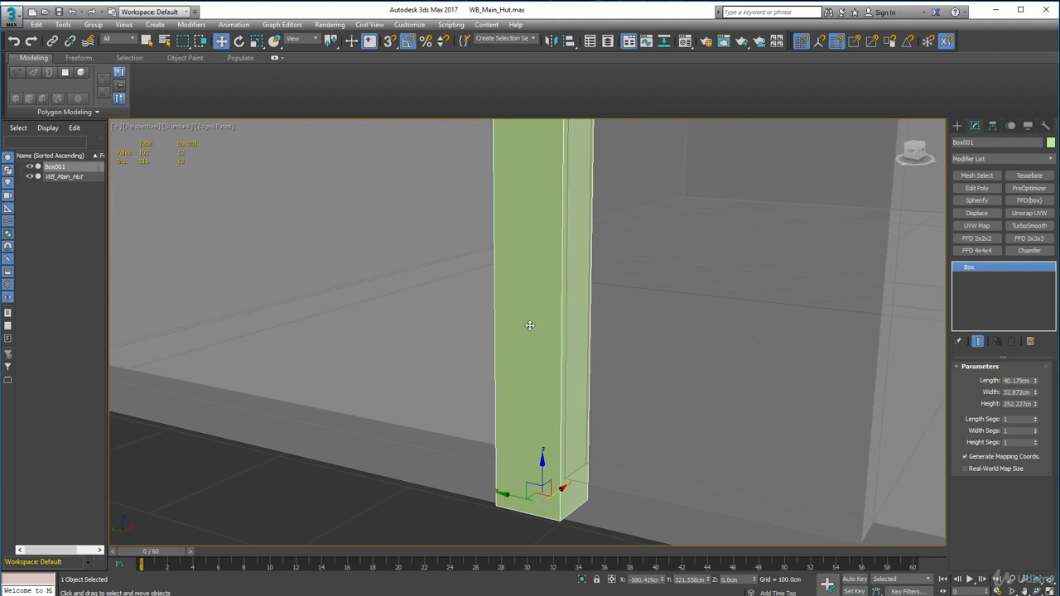
# Step: Set the post's height segments to 3 to divide it into equal sections along its height
pyautogui.scroll(-5, 534, 339)
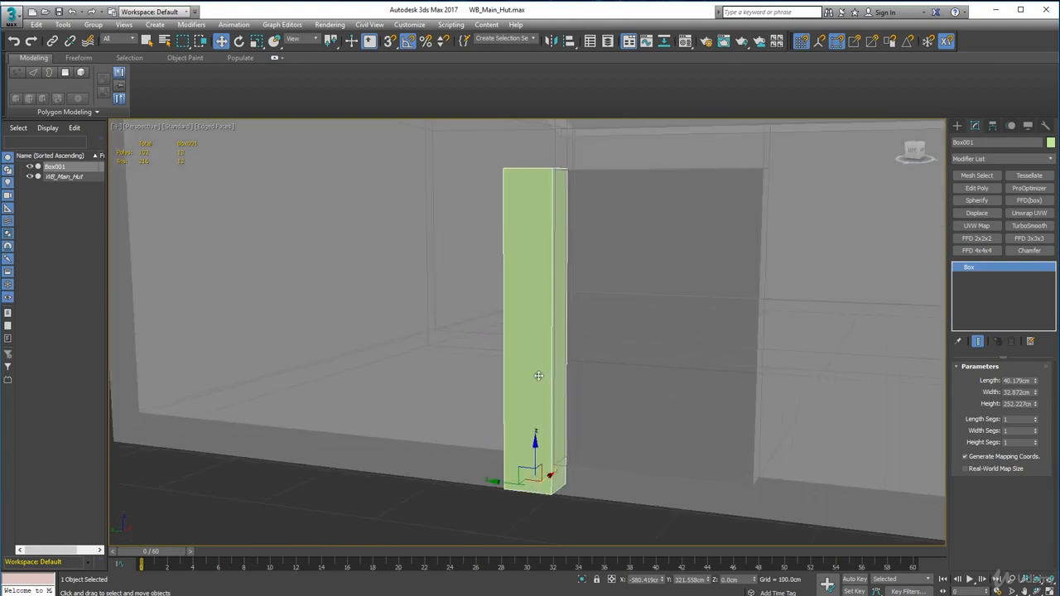
pyautogui.click(1036, 441)
pyautogui.moveTo(601, 429)
pyautogui.keyDown('alt'); pyautogui.mouseDown(button='middle')
pyautogui.moveTo(562, 444)
pyautogui.moveTo(584, 443)
pyautogui.moveTo(584, 431)
pyautogui.mouseUp(button='middle'); pyautogui.keyUp('alt')
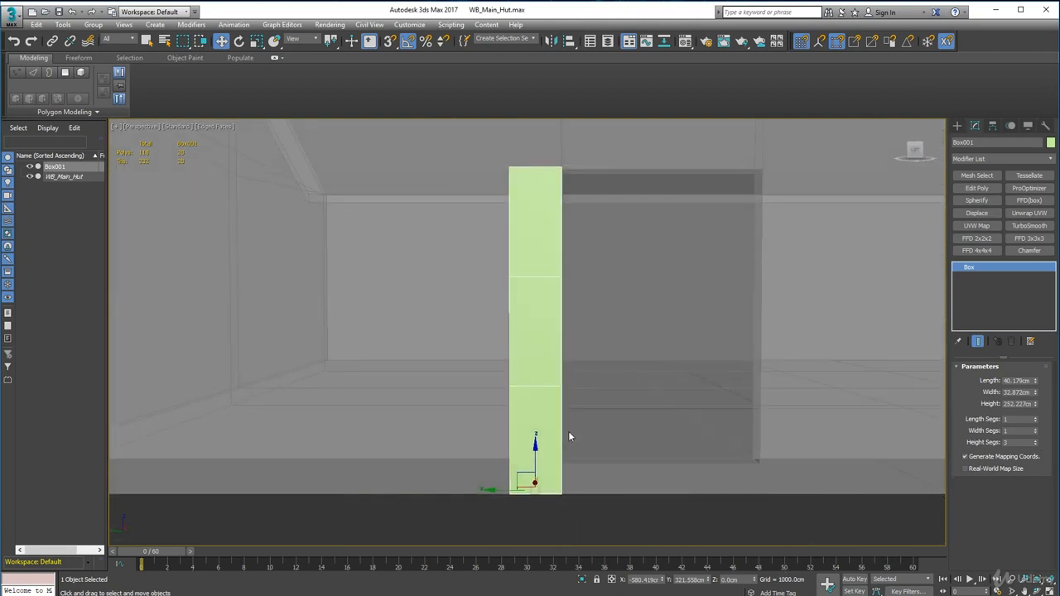
# Step: Convert the segmented post to an Editable Poly
pyautogui.scroll(3, 564, 380)
pyautogui.keyDown('alt'); pyautogui.moveTo(582, 392); pyautogui.dragTo(551, 478, button='middle'); pyautogui.keyUp('alt')
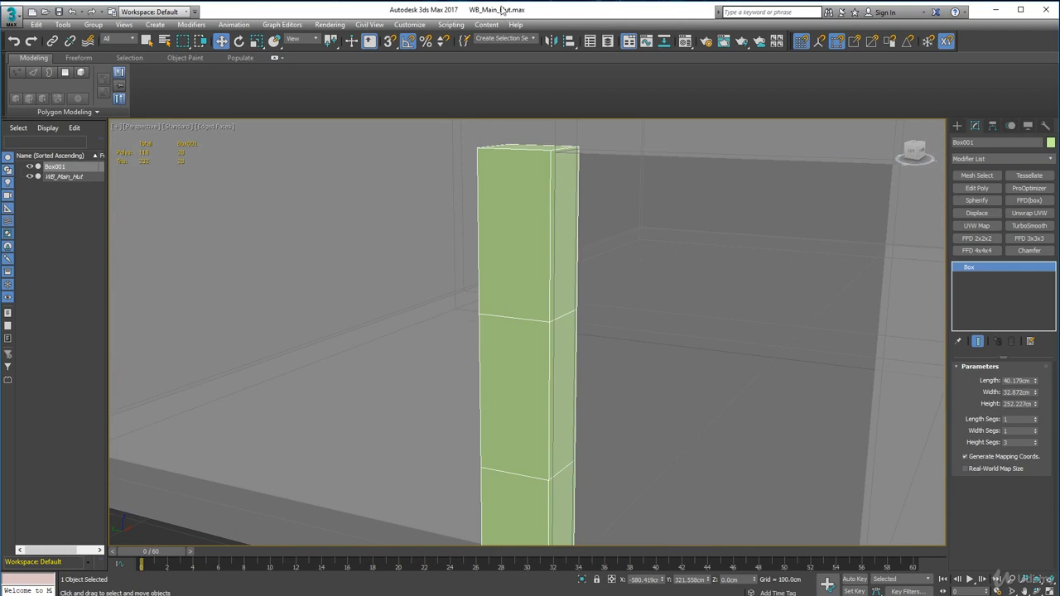
pyautogui.rightClick(528, 194)
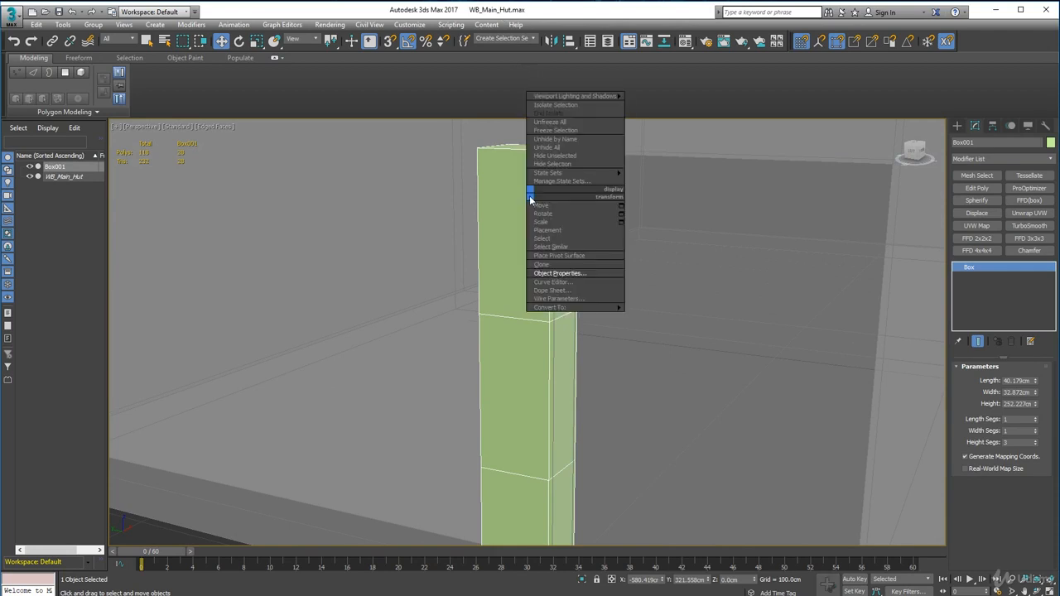
pyautogui.moveTo(596, 307)
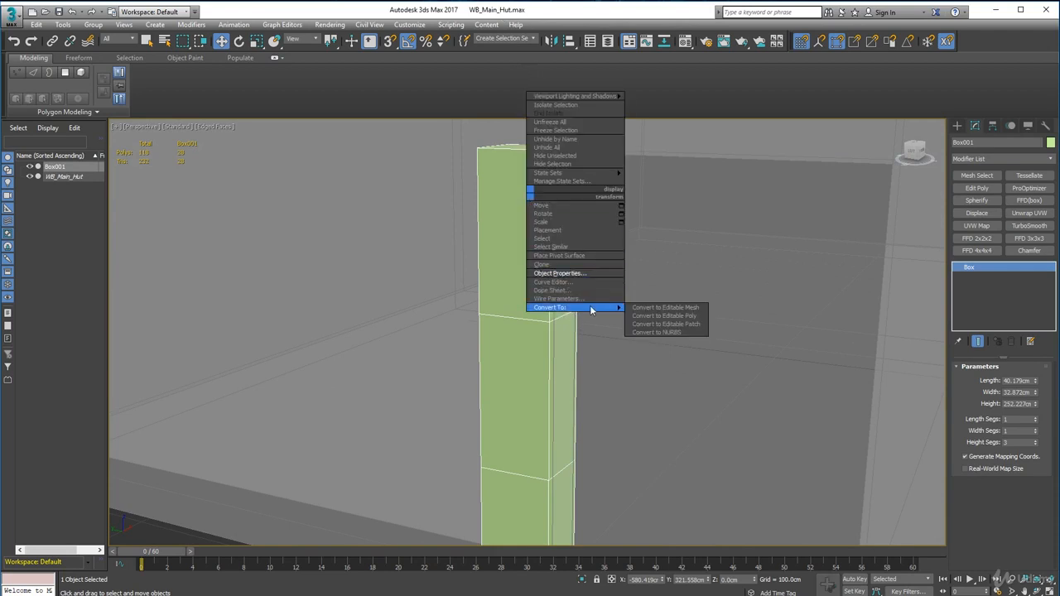
pyautogui.click(660, 316)
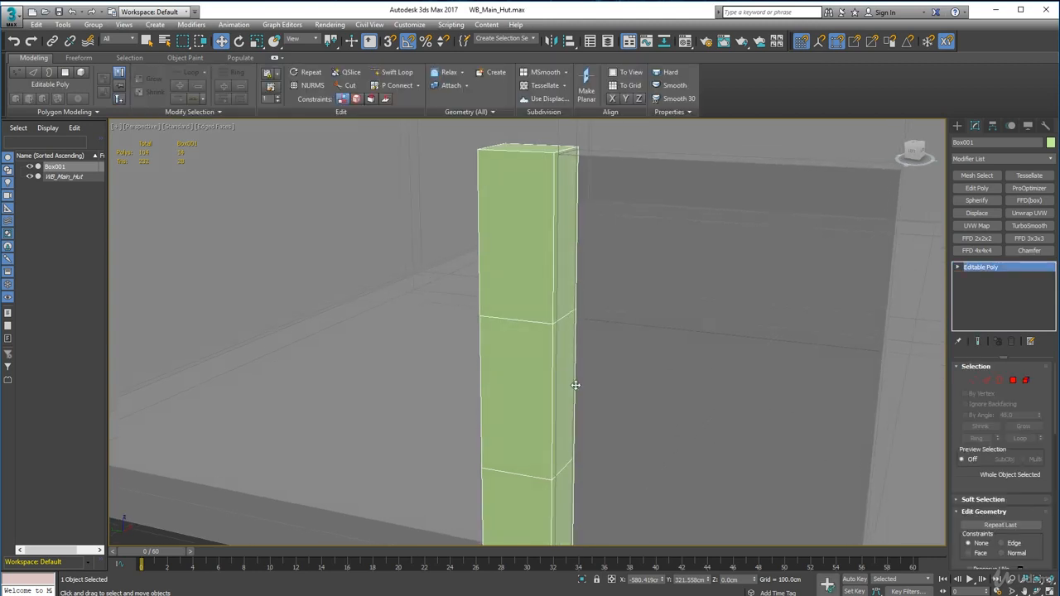
# Step: In Edge selection mode, select all three vertical edge segments along the post's front corner on the doorway side
pyautogui.keyDown('alt'); pyautogui.moveTo(585, 394); pyautogui.dragTo(574, 334, button='middle'); pyautogui.keyUp('alt')
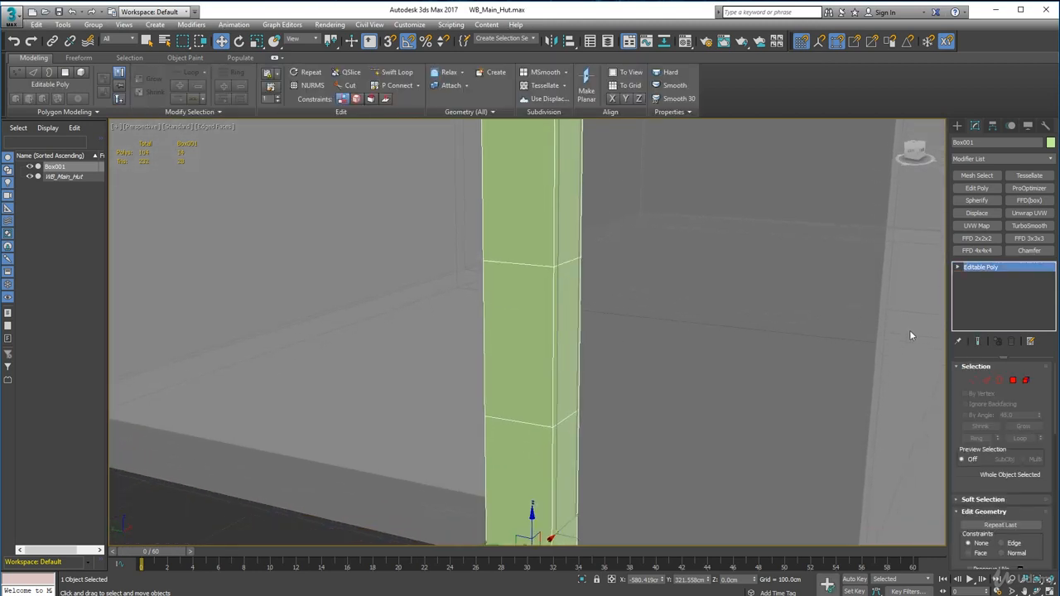
pyautogui.click(987, 381)
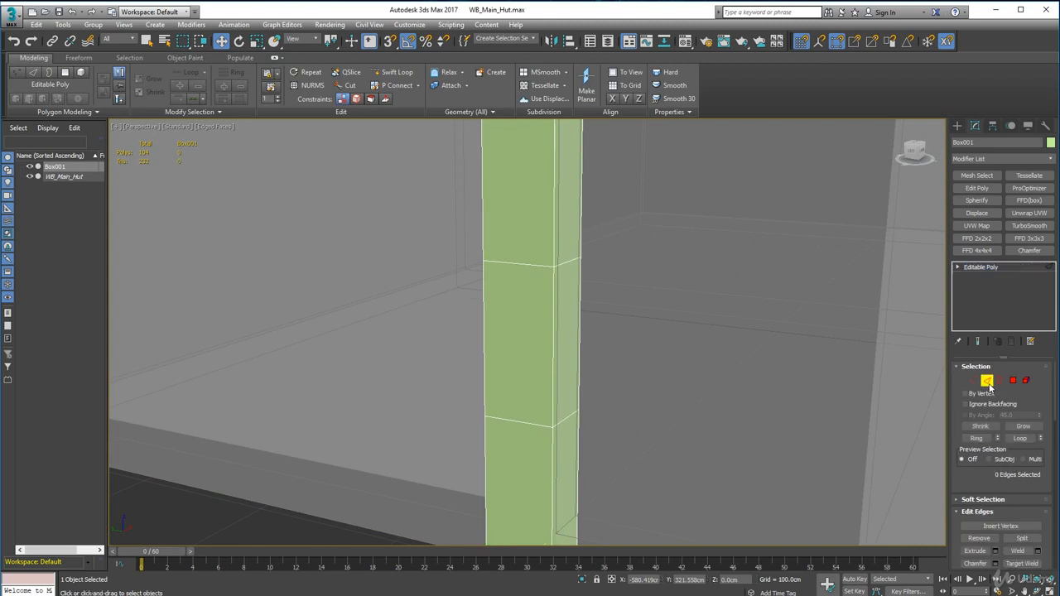
pyautogui.click(554, 252)
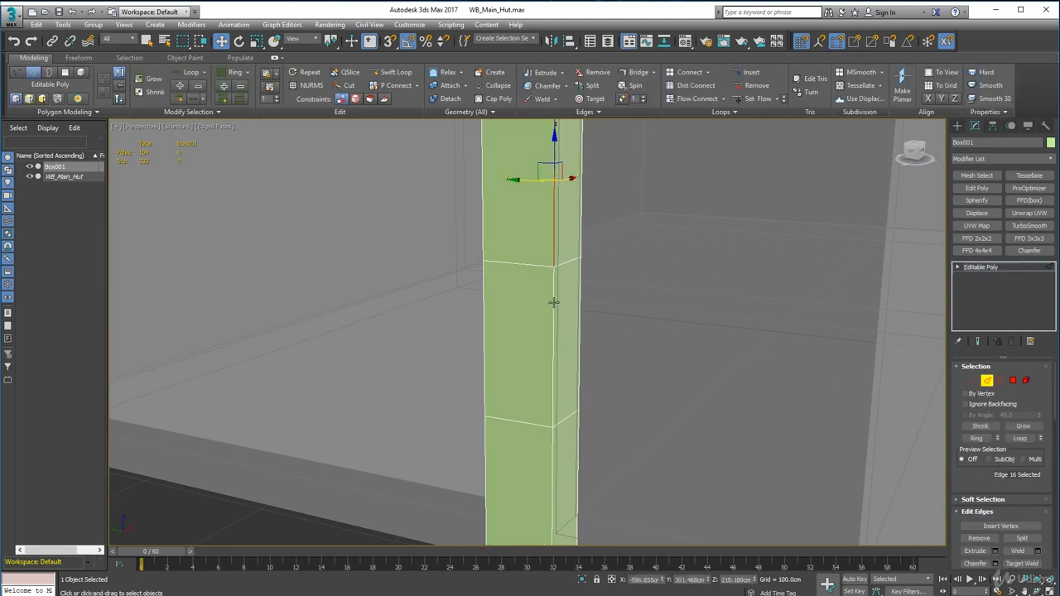
pyautogui.doubleClick(555, 440)
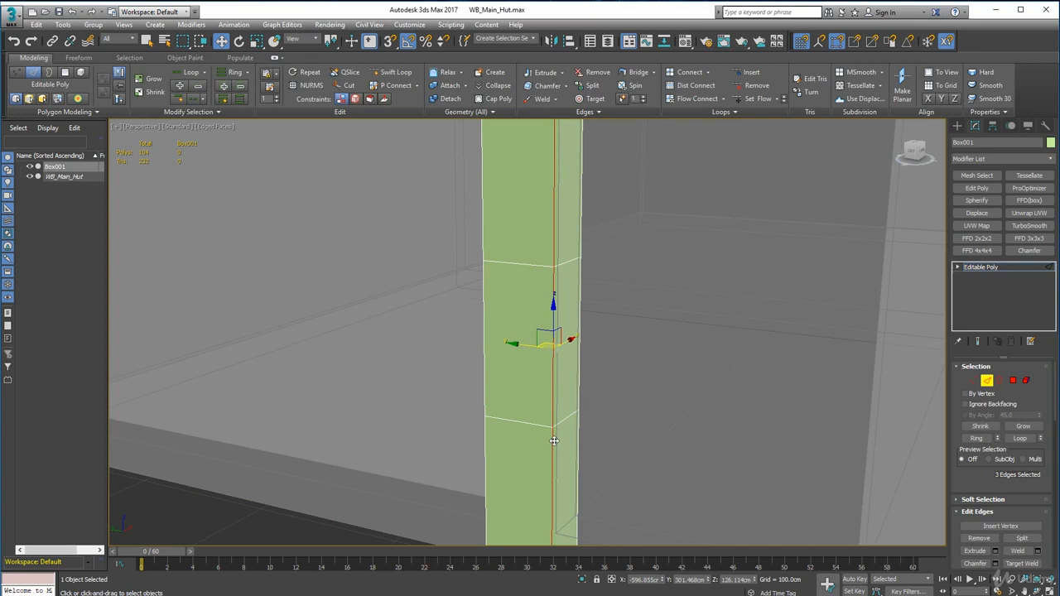
# Step: Chamfer the selected corner edges by 0.5 cm with one segment
pyautogui.click(567, 86)
pyautogui.click(547, 103)
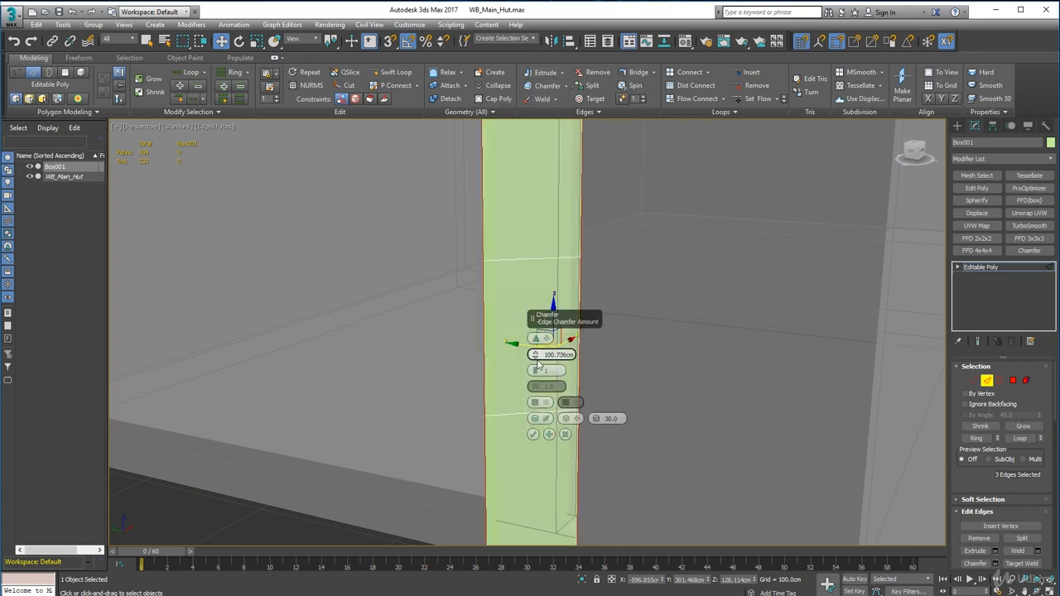
pyautogui.moveTo(537, 361); pyautogui.dragTo(665, 307)
pyautogui.scroll(8, 548, 375)
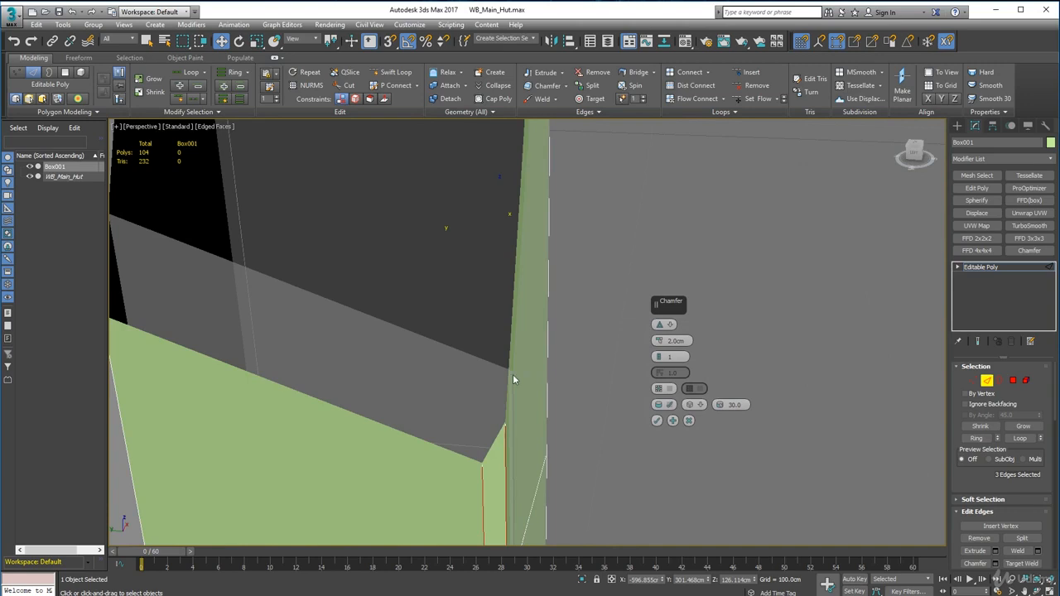
pyautogui.scroll(5, 512, 378)
pyautogui.keyDown('alt'); pyautogui.moveTo(534, 335); pyautogui.dragTo(454, 348, button='middle'); pyautogui.keyUp('alt')
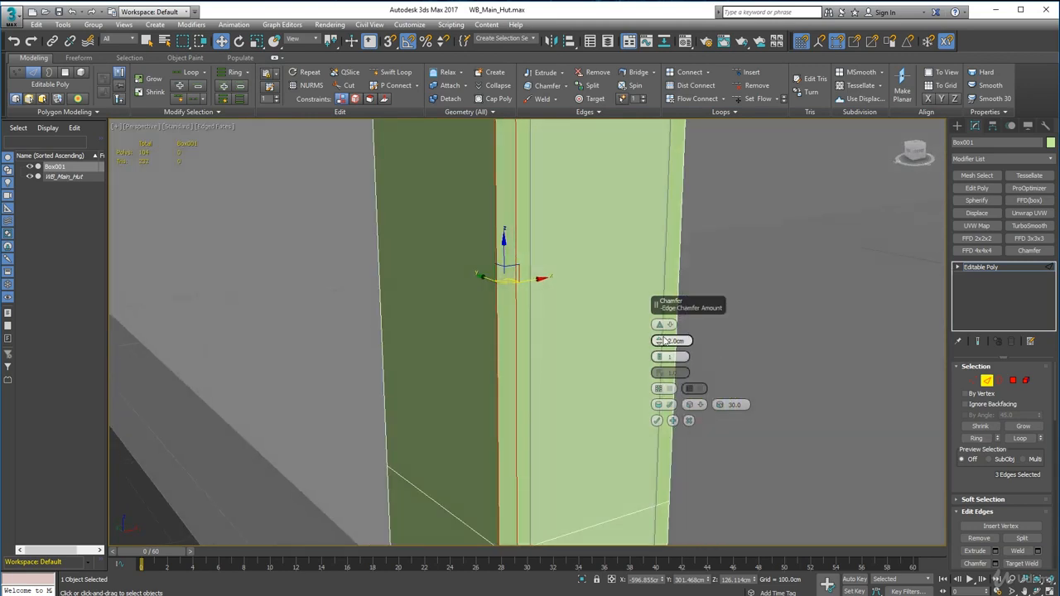
pyautogui.moveTo(661, 346); pyautogui.dragTo(661, 354)
pyautogui.keyDown('alt'); pyautogui.moveTo(539, 355); pyautogui.dragTo(639, 314, button='middle'); pyautogui.keyUp('alt')
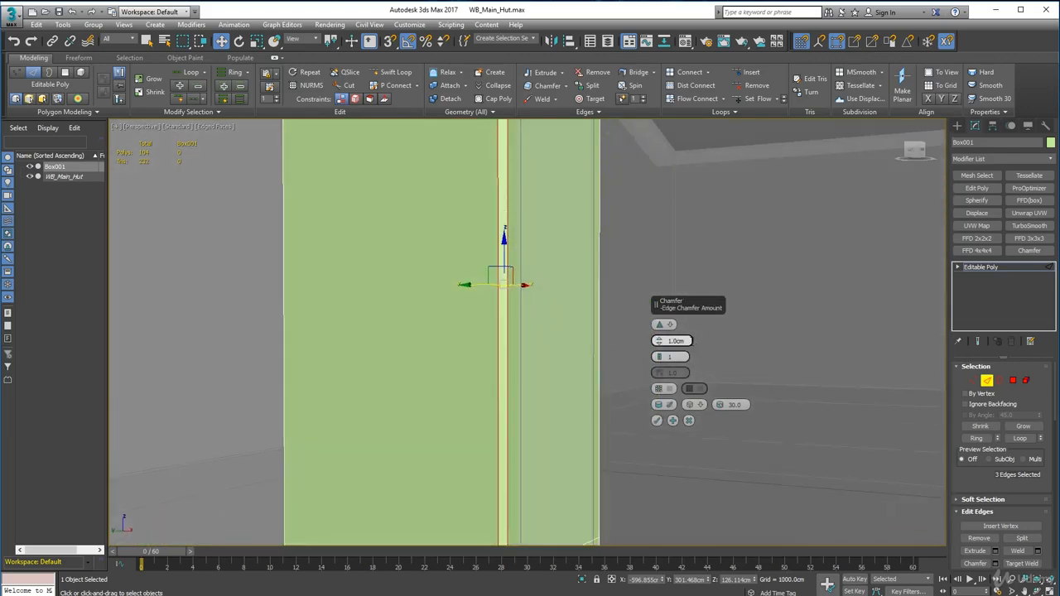
pyautogui.moveTo(686, 341); pyautogui.dragTo(665, 341)
pyautogui.write('0.5cm')
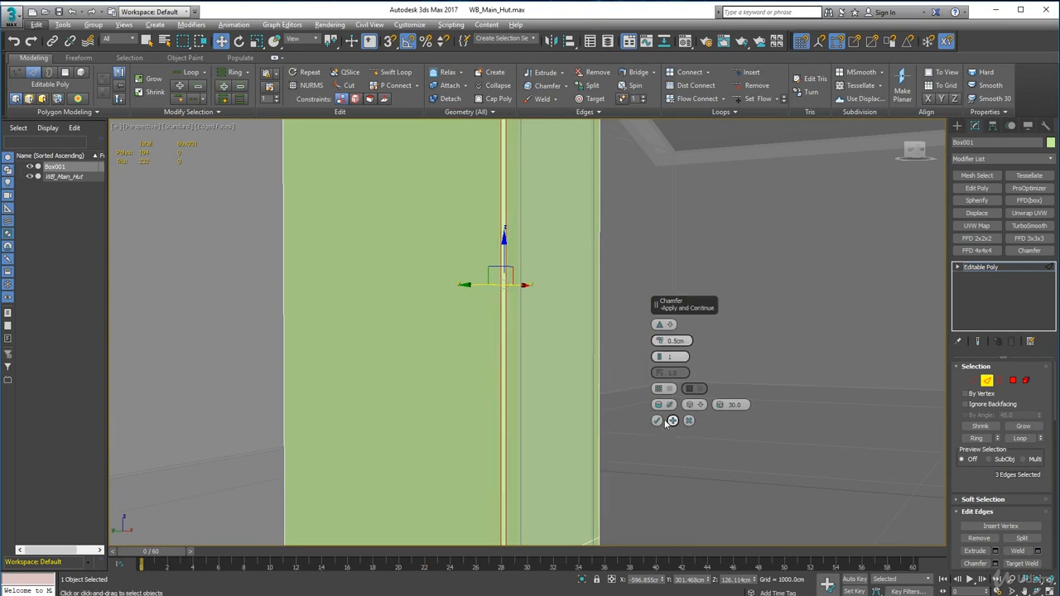
# Step: Select the three vertical edge segments along one of the post's remaining unchamfered corners
pyautogui.keyDown('alt'); pyautogui.moveTo(478, 373); pyautogui.dragTo(551, 465, button='middle'); pyautogui.keyUp('alt')
pyautogui.scroll(-4, 495, 399)
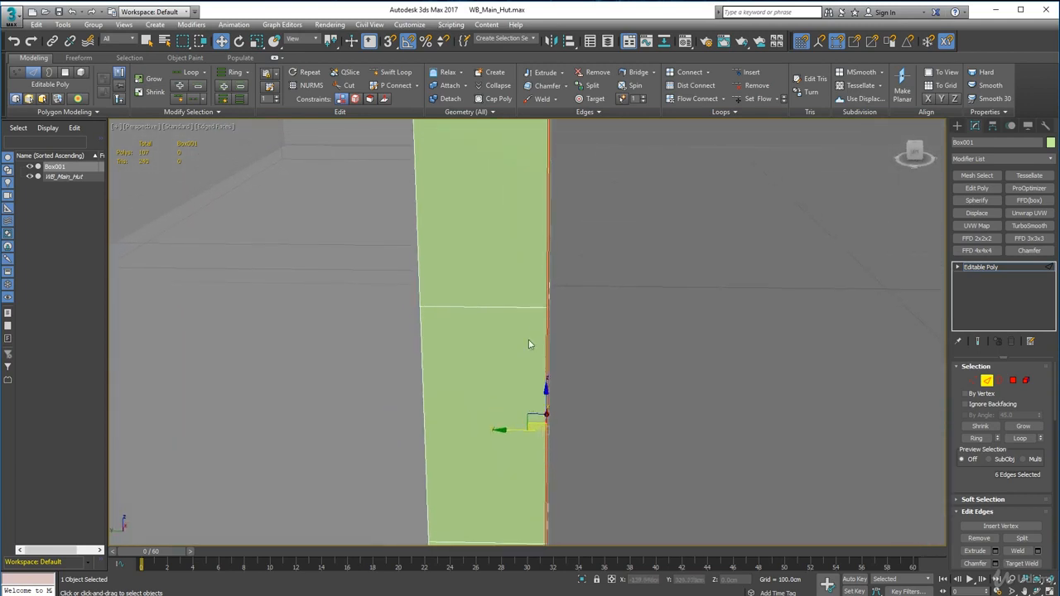
pyautogui.scroll(2, 522, 328)
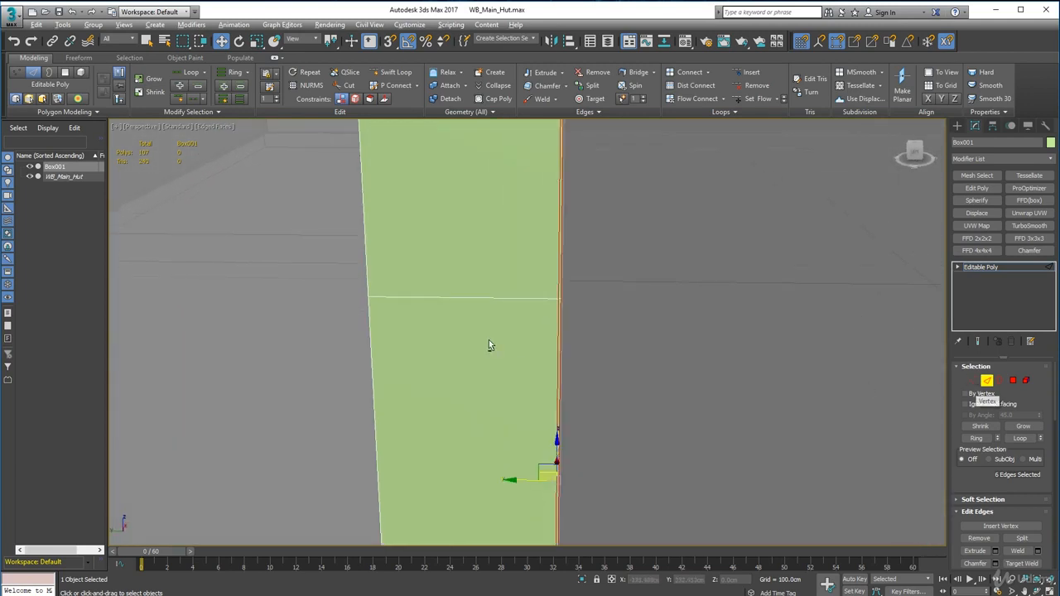
pyautogui.keyDown('alt'); pyautogui.moveTo(490, 343); pyautogui.dragTo(564, 309, button='middle'); pyautogui.keyUp('alt')
pyautogui.scroll(-4, 564, 310)
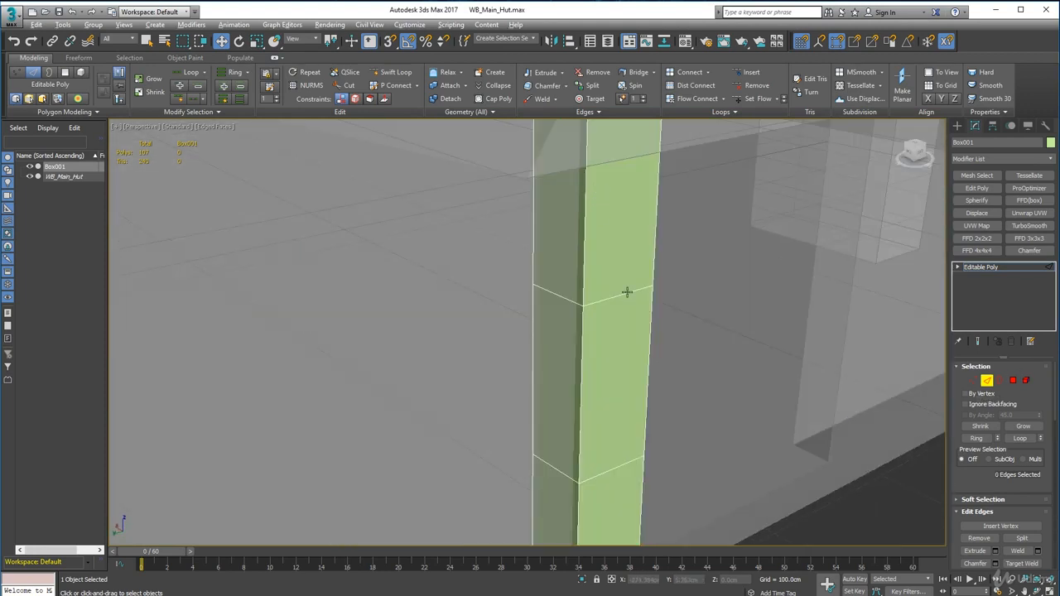
pyautogui.keyDown('alt'); pyautogui.moveTo(627, 293); pyautogui.dragTo(589, 257, button='middle'); pyautogui.keyUp('alt')
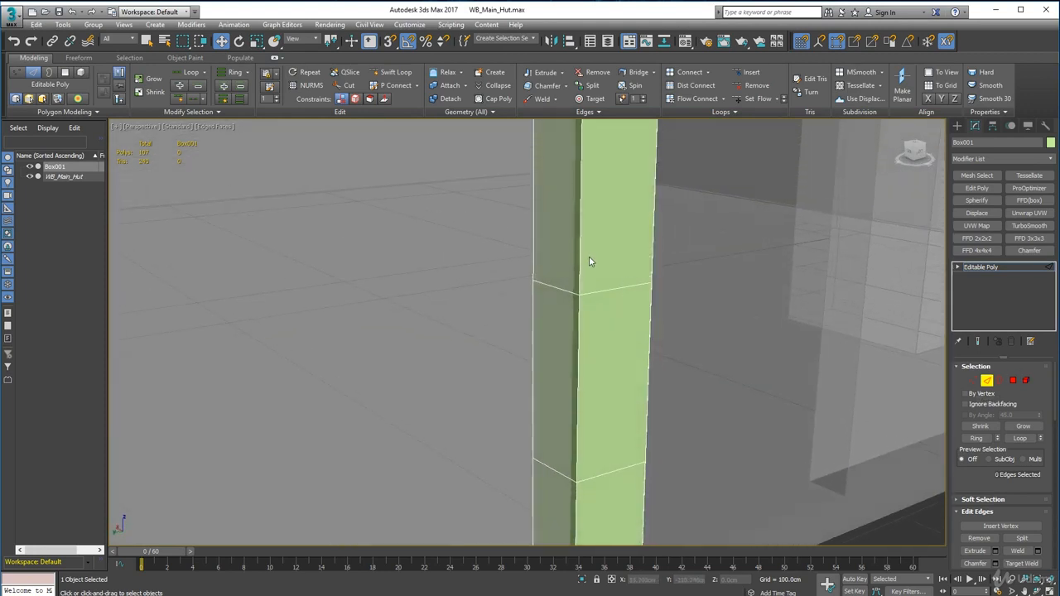
pyautogui.click(579, 250)
pyautogui.keyDown('ctrl'); pyautogui.click(578, 356); pyautogui.keyUp('ctrl')
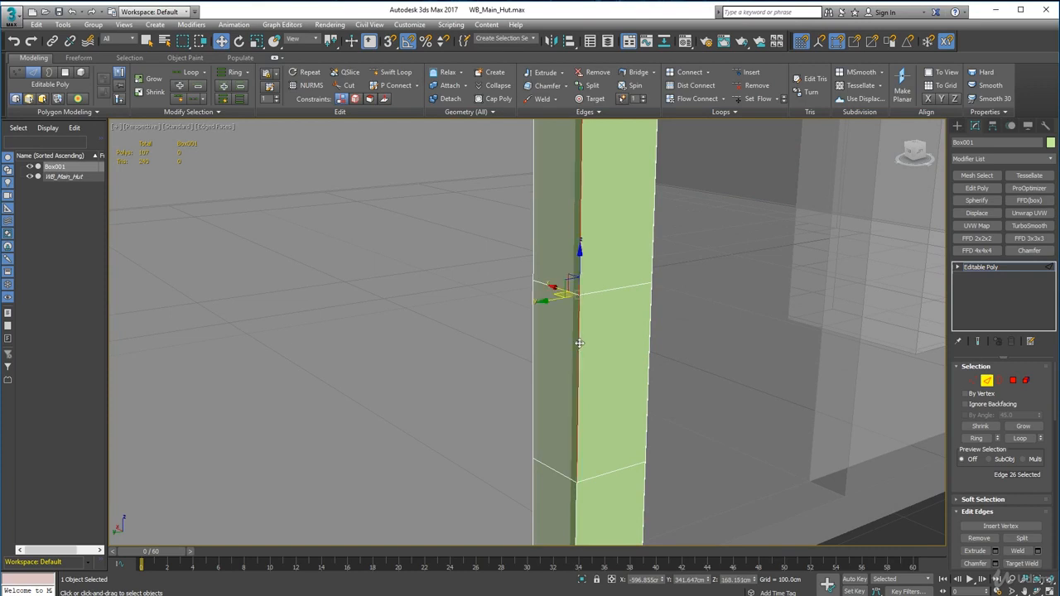
pyautogui.keyDown('ctrl'); pyautogui.click(574, 497); pyautogui.keyUp('ctrl')
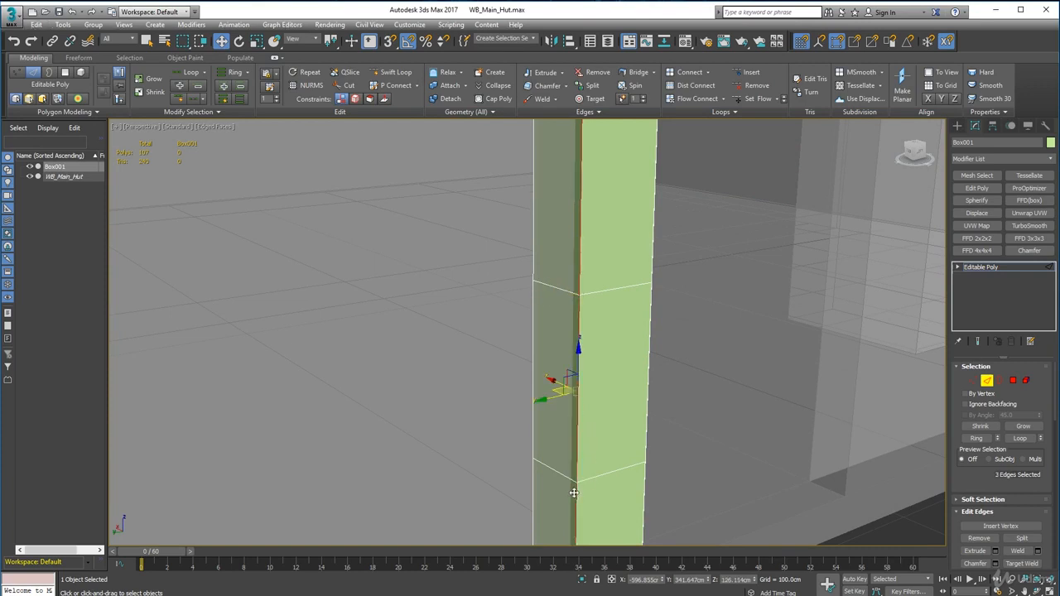
# Step: Add the adjacent corner's three vertical edge segments to the selection, undoing the accidental edge move and changing to the Select Object tool
pyautogui.keyDown('alt'); pyautogui.moveTo(570, 489); pyautogui.dragTo(529, 226, button='middle'); pyautogui.keyUp('alt')
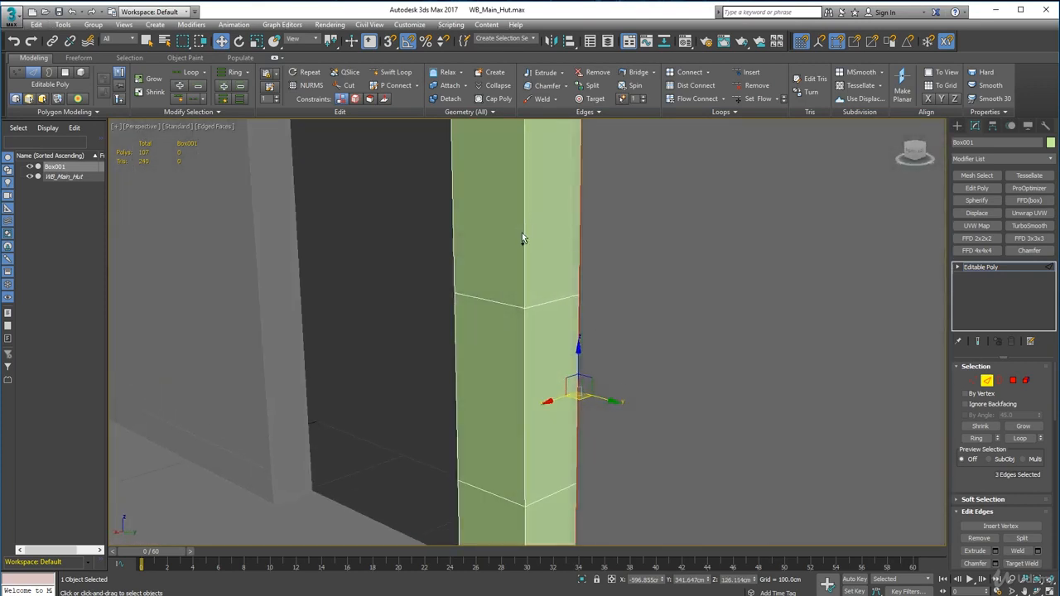
pyautogui.keyDown('ctrl'); pyautogui.click(524, 236); pyautogui.keyUp('ctrl')
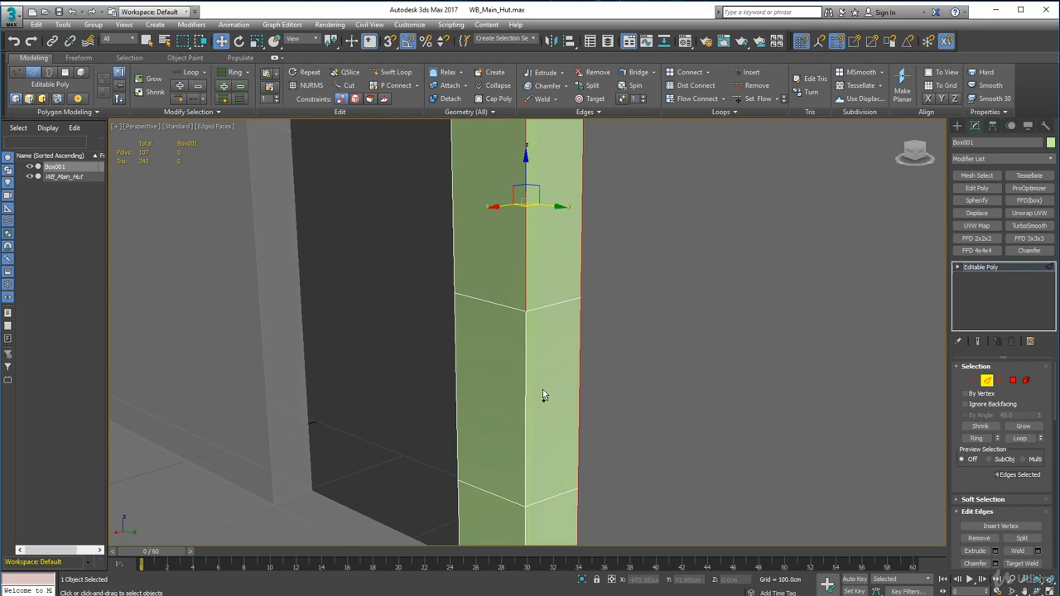
pyautogui.hotkey('ctrl', 'z')
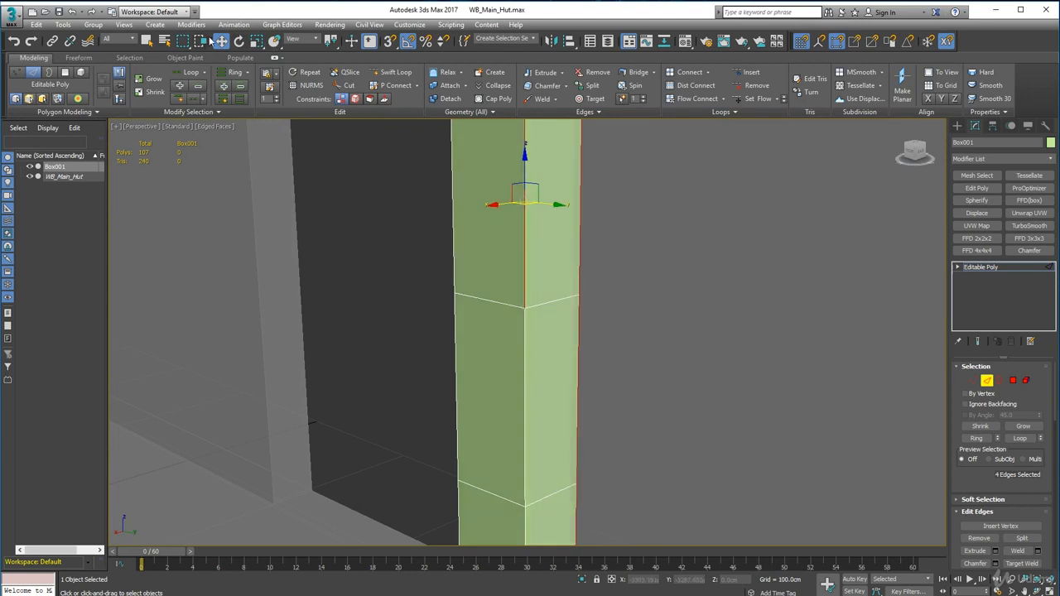
pyautogui.click(146, 40)
pyautogui.moveTo(555, 354); pyautogui.dragTo(563, 276, button='middle')
pyautogui.keyDown('ctrl'); pyautogui.click(533, 313); pyautogui.keyUp('ctrl')
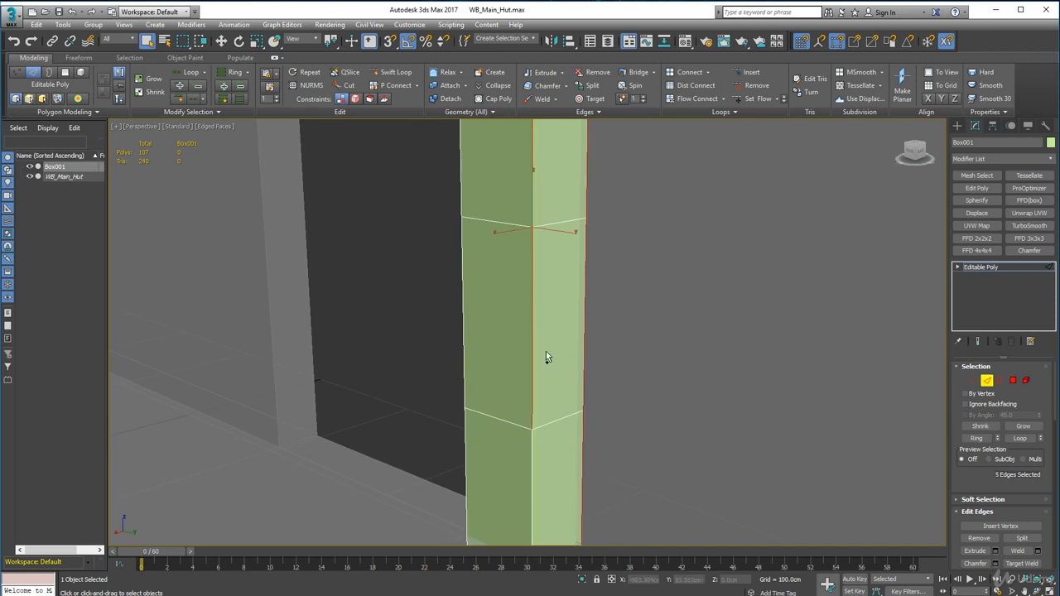
pyautogui.keyDown('ctrl'); pyautogui.click(534, 461); pyautogui.keyUp('ctrl')
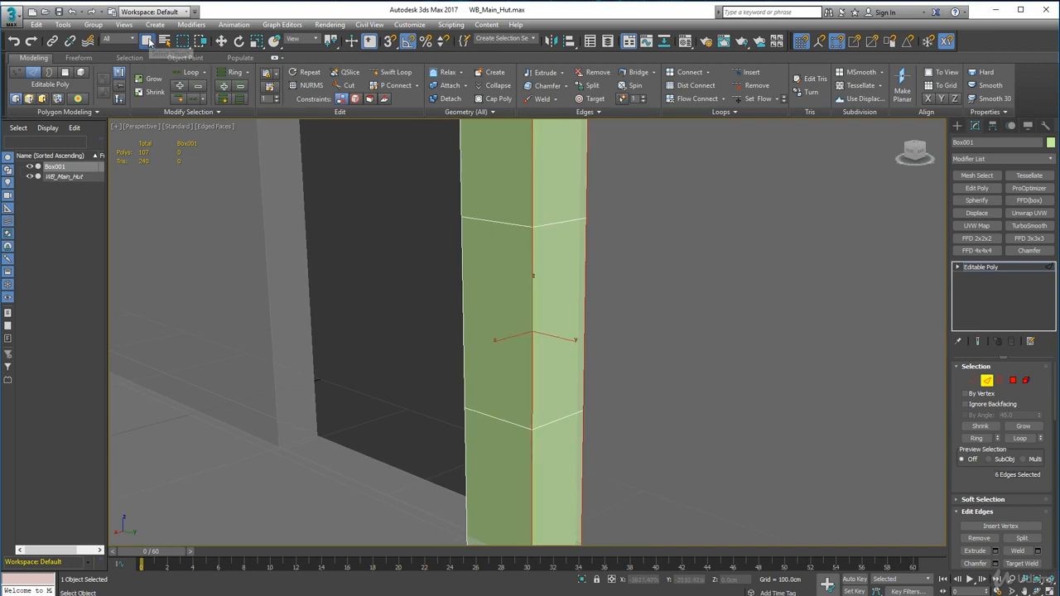
# Step: Add the three vertical edge segments of the last unchamfered corner to the selection
pyautogui.keyDown('alt'); pyautogui.moveTo(455, 371); pyautogui.dragTo(624, 340, button='middle'); pyautogui.keyUp('alt')
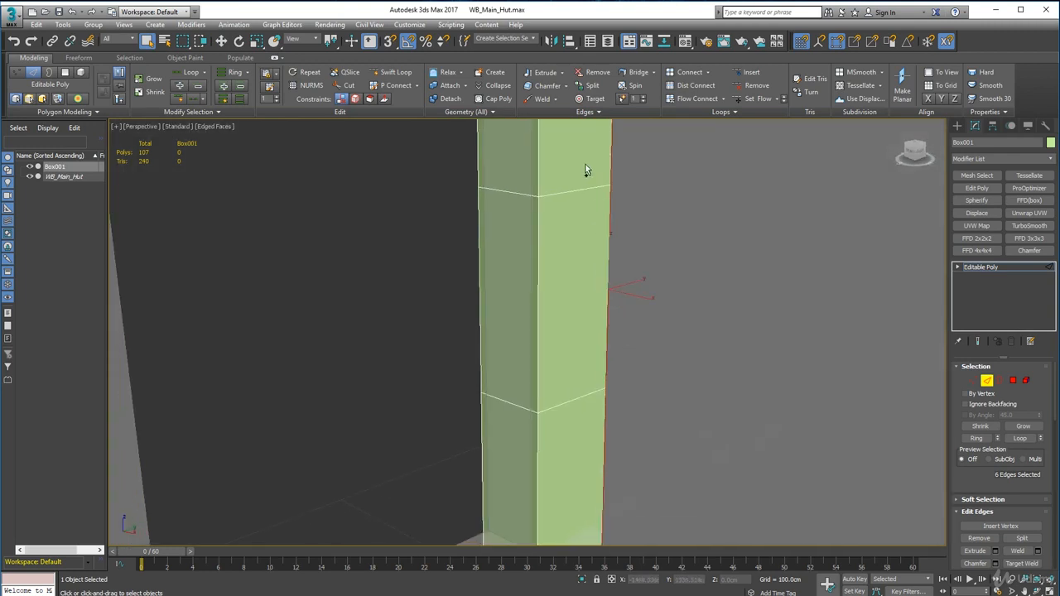
pyautogui.keyDown('ctrl'); pyautogui.click(539, 164); pyautogui.keyUp('ctrl')
pyautogui.keyDown('ctrl'); pyautogui.click(539, 305); pyautogui.keyUp('ctrl')
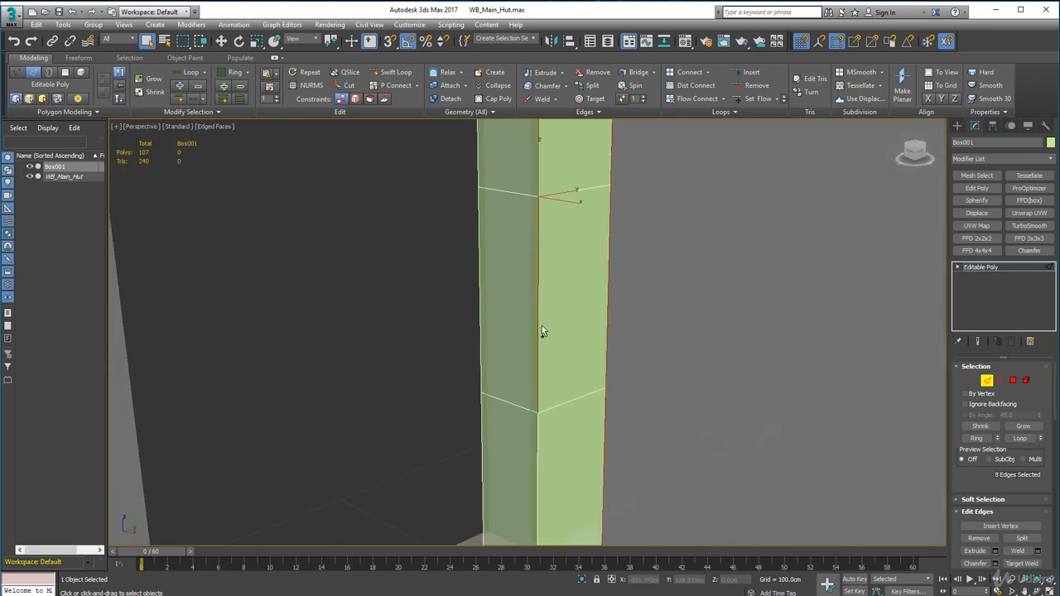
pyautogui.keyDown('ctrl'); pyautogui.click(539, 447); pyautogui.keyUp('ctrl')
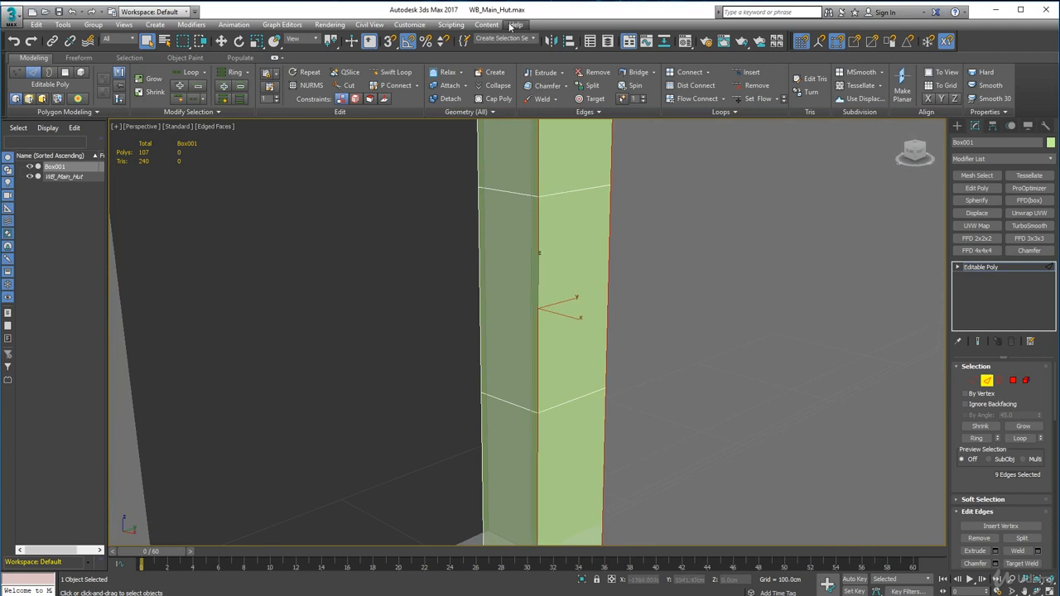
# Step: Chamfer the edges of the three selected corners by 0.5 cm with one segment
pyautogui.click(564, 86)
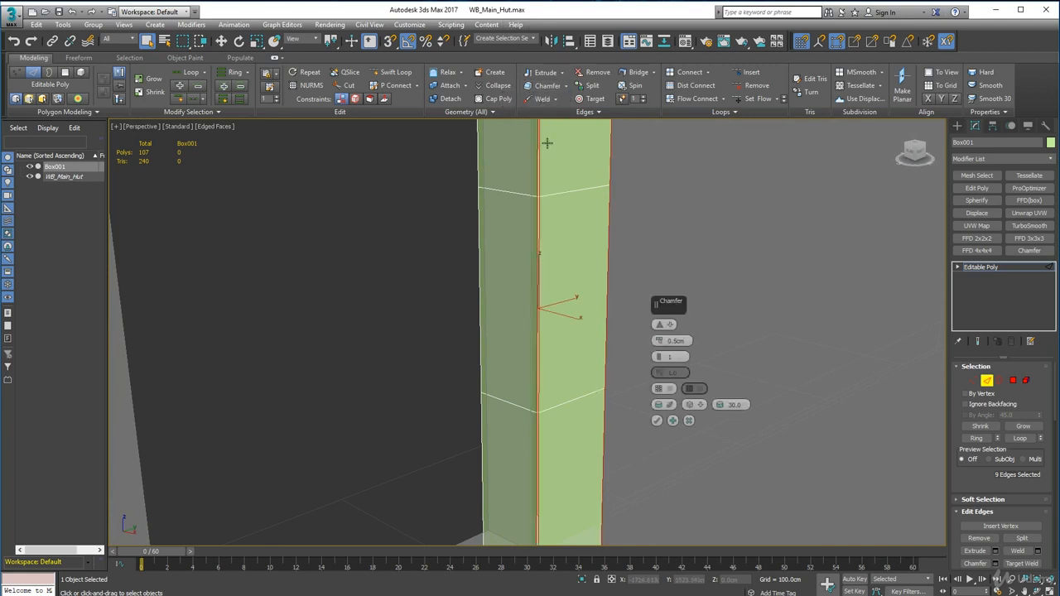
pyautogui.keyDown('alt'); pyautogui.moveTo(564, 238); pyautogui.dragTo(440, 238, button='middle'); pyautogui.keyUp('alt')
pyautogui.scroll(4, 439, 236)
pyautogui.scroll(-2, 449, 230)
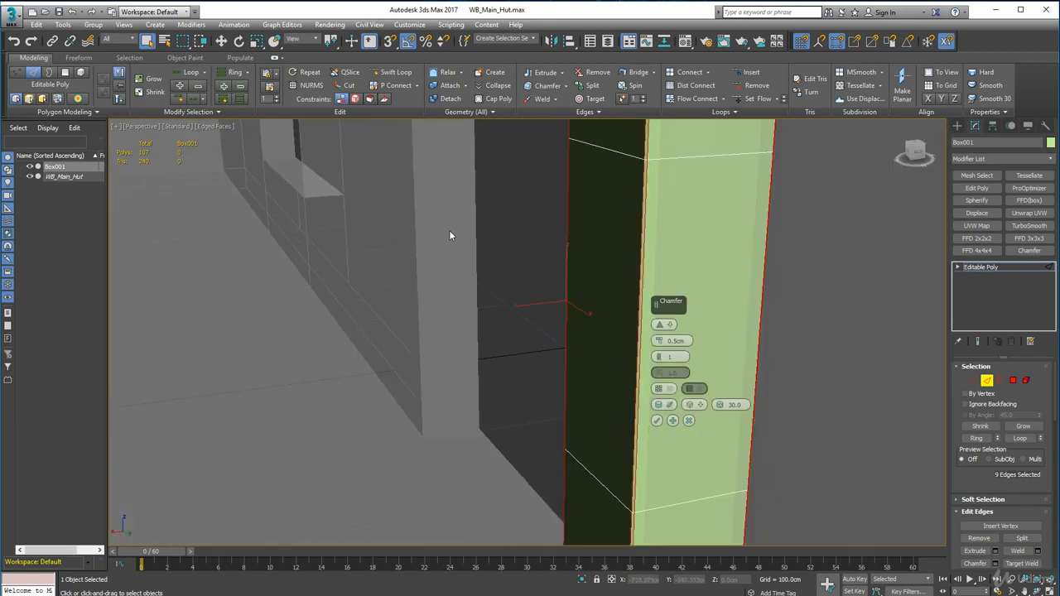
pyautogui.keyDown('alt'); pyautogui.moveTo(545, 266); pyautogui.dragTo(535, 261, button='middle'); pyautogui.keyUp('alt')
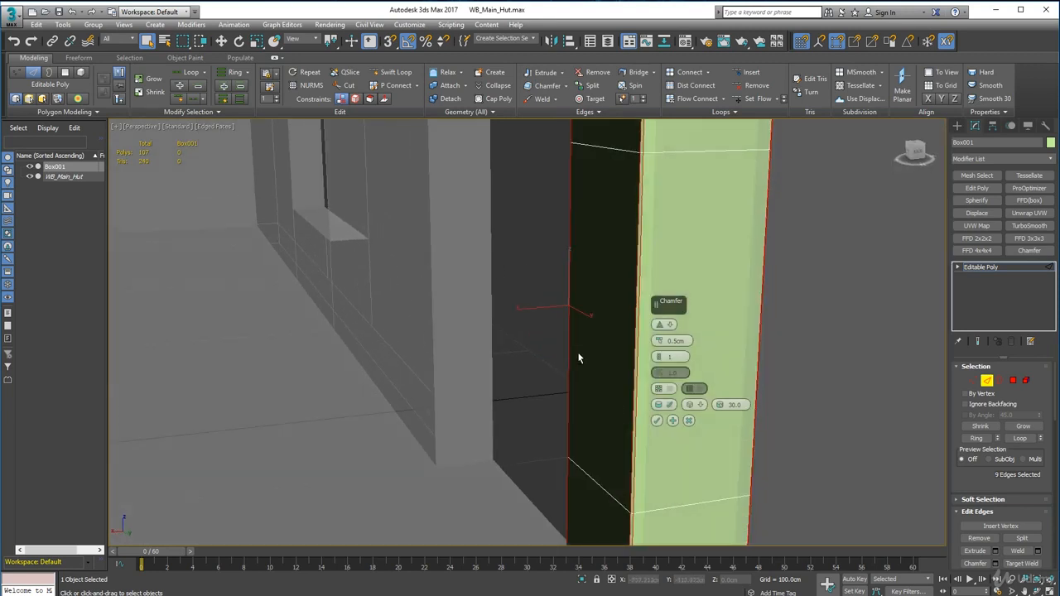
pyautogui.click(657, 419)
# Step: Clear the edge selection and examine the chamfered corners of the post from several sides
pyautogui.keyDown('alt'); pyautogui.moveTo(458, 373); pyautogui.dragTo(565, 375, button='middle'); pyautogui.keyUp('alt')
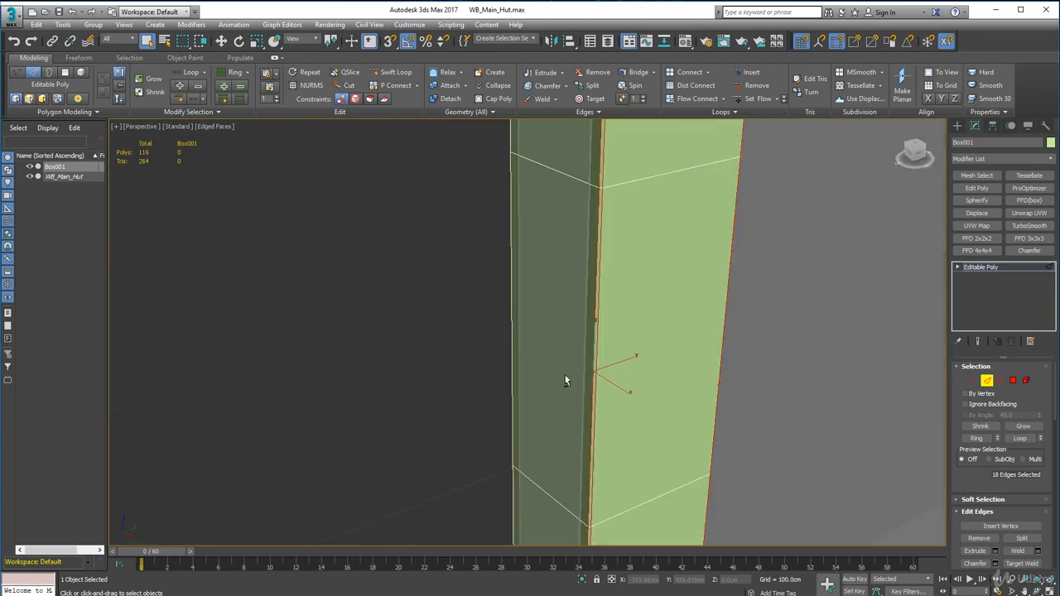
pyautogui.click(740, 357)
pyautogui.keyDown('alt'); pyautogui.moveTo(740, 357); pyautogui.dragTo(663, 341, button='middle'); pyautogui.keyUp('alt')
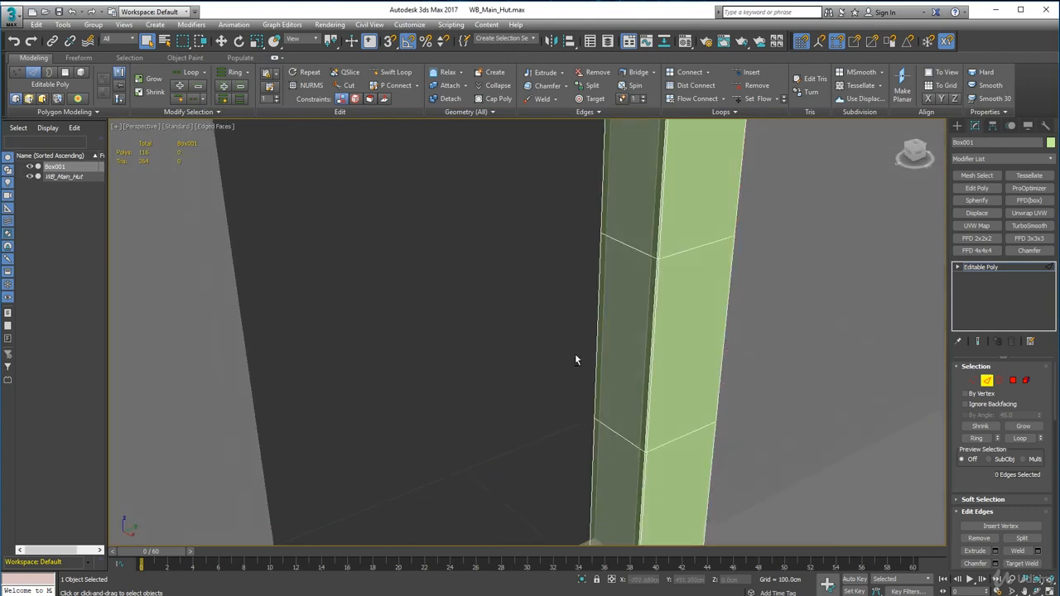
pyautogui.keyDown('alt'); pyautogui.moveTo(575, 359); pyautogui.dragTo(681, 355, button='middle'); pyautogui.keyUp('alt')
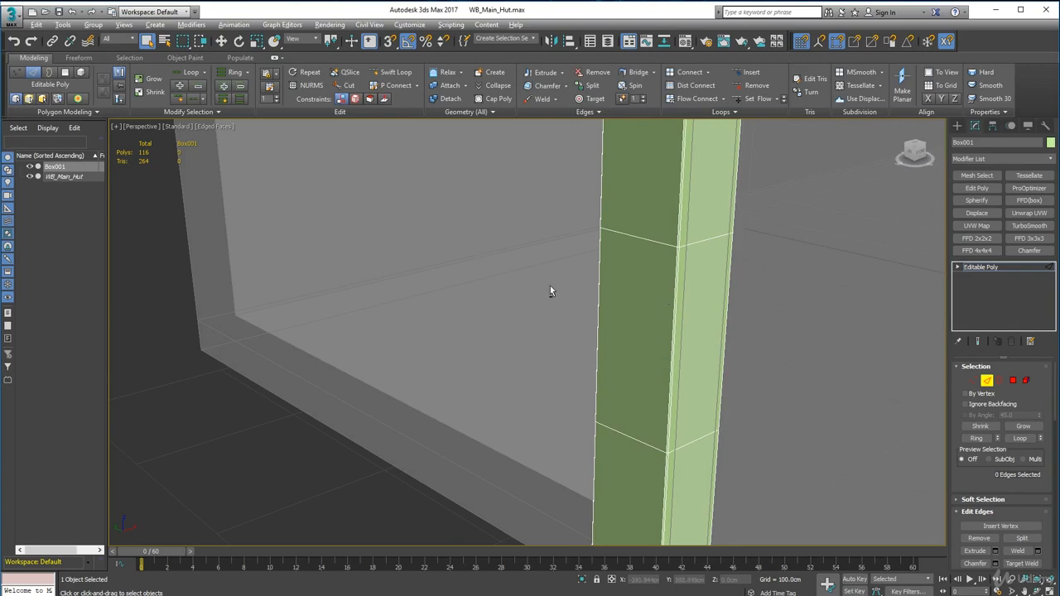
pyautogui.keyDown('alt'); pyautogui.moveTo(550, 290); pyautogui.dragTo(676, 284, button='middle'); pyautogui.keyUp('alt')
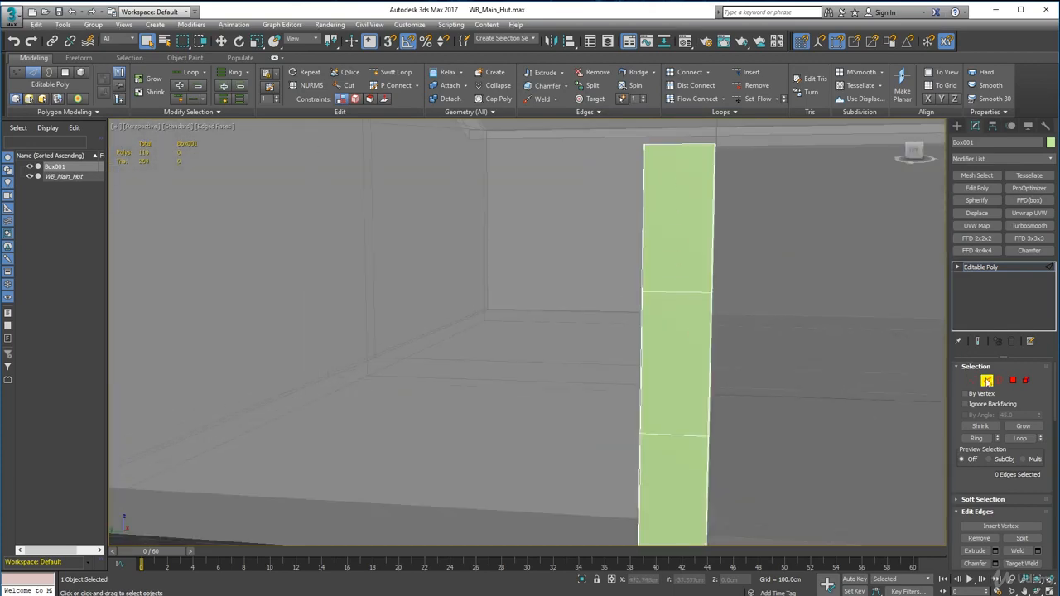
# Step: In vertex mode, select the four upper division vertices on the post's side away from the doorway and shift them slightly inward along Y
pyautogui.click(1000, 380)
pyautogui.keyDown('alt'); pyautogui.moveTo(679, 336); pyautogui.dragTo(597, 364, button='middle'); pyautogui.keyUp('alt')
pyautogui.scroll(4, 612, 283)
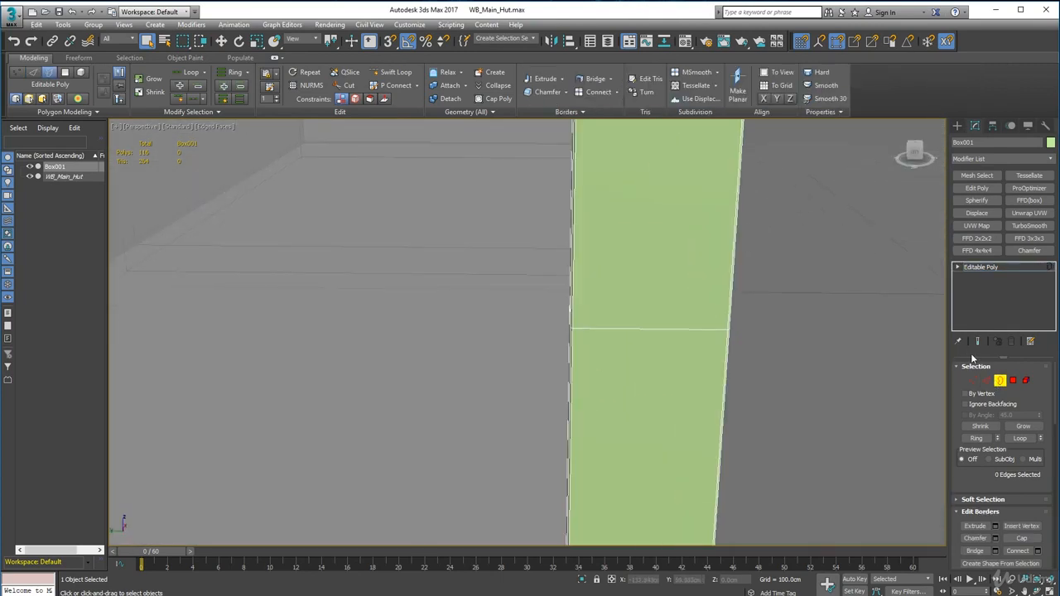
pyautogui.click(981, 381)
pyautogui.keyDown('alt'); pyautogui.moveTo(690, 386); pyautogui.dragTo(540, 301, button='middle'); pyautogui.keyUp('alt')
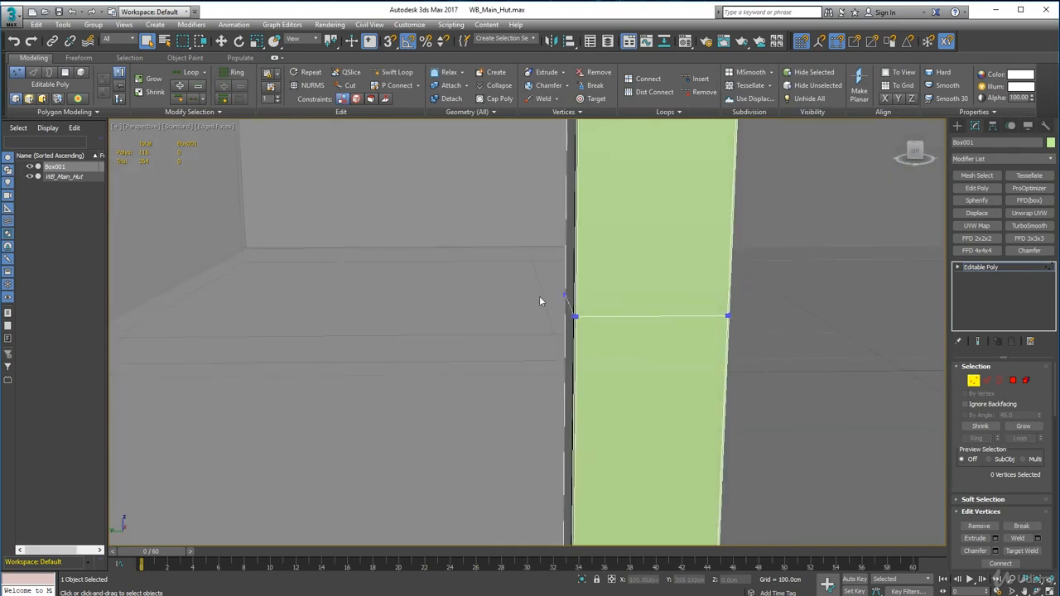
pyautogui.moveTo(649, 393); pyautogui.dragTo(645, 395)
pyautogui.keyDown('alt'); pyautogui.moveTo(644, 395); pyautogui.dragTo(639, 396, button='middle'); pyautogui.keyUp('alt')
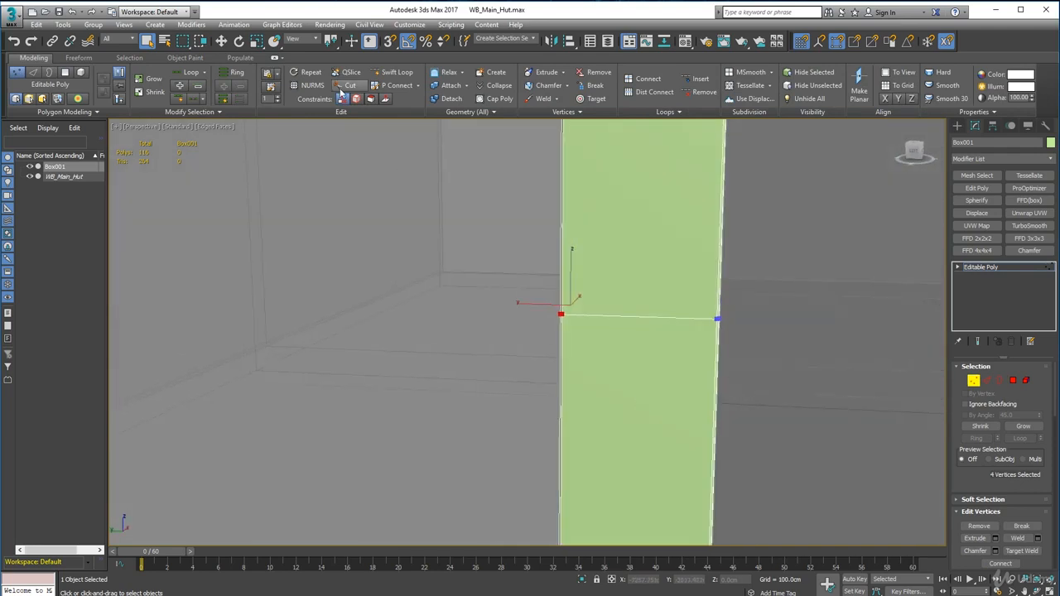
pyautogui.click(222, 43)
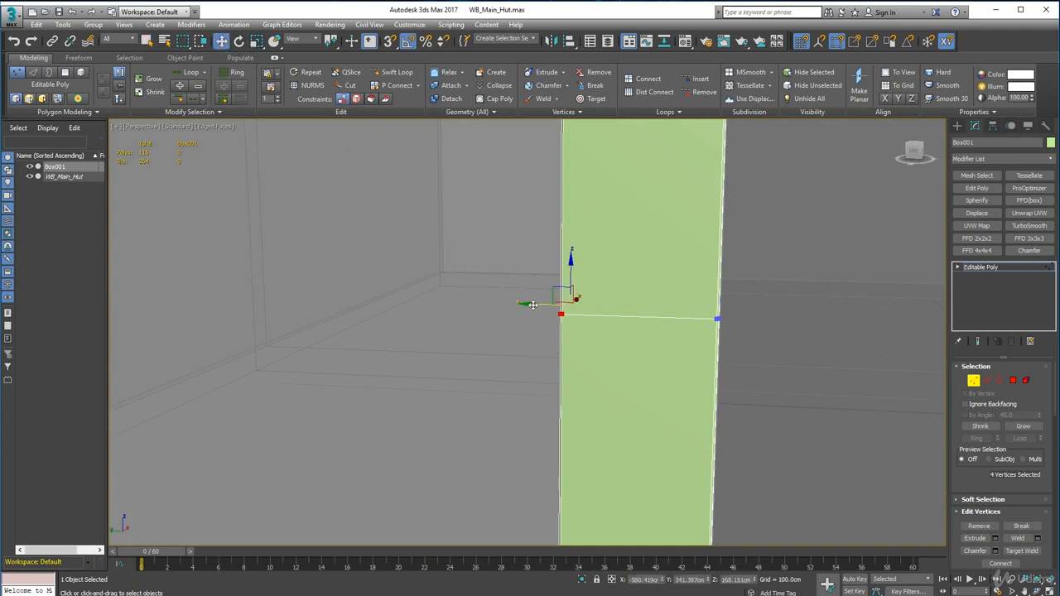
pyautogui.moveTo(548, 371); pyautogui.dragTo(578, 155, button='middle')
# Step: On the same side, move the lower division vertices about 1.16 cm outward along Y and the base vertices slightly inward
pyautogui.moveTo(676, 482); pyautogui.dragTo(600, 434)
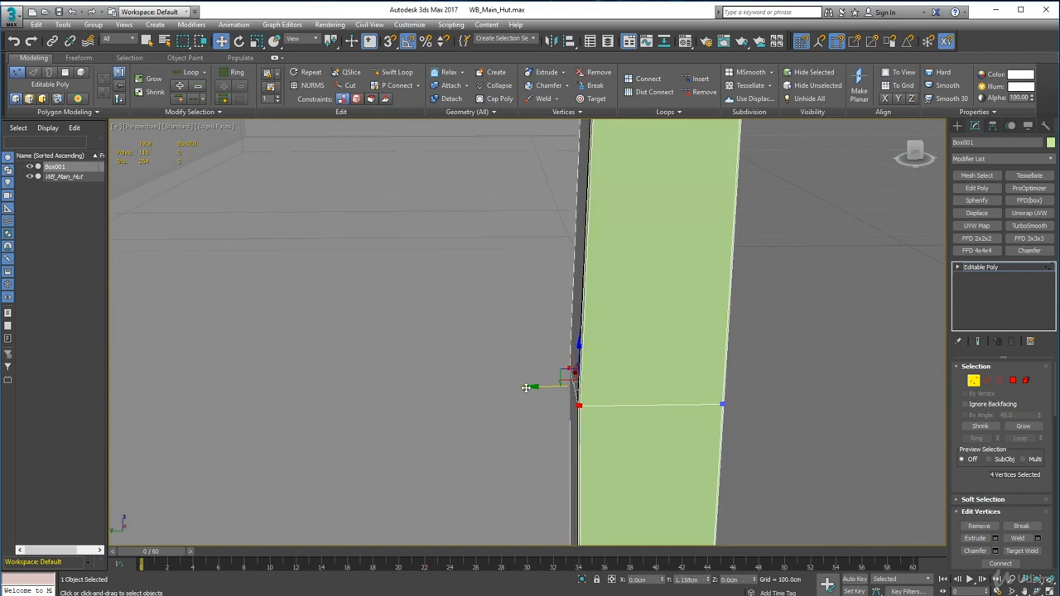
pyautogui.scroll(-5, 530, 387)
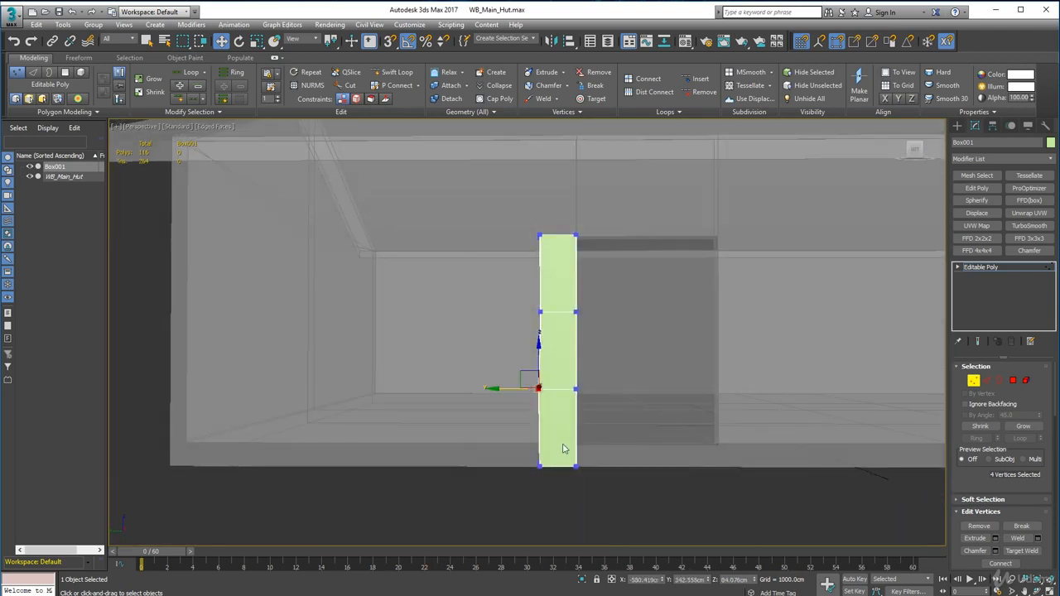
pyautogui.scroll(4, 563, 448)
pyautogui.moveTo(512, 500); pyautogui.dragTo(469, 488)
pyautogui.moveTo(526, 388); pyautogui.dragTo(535, 428, button='middle')
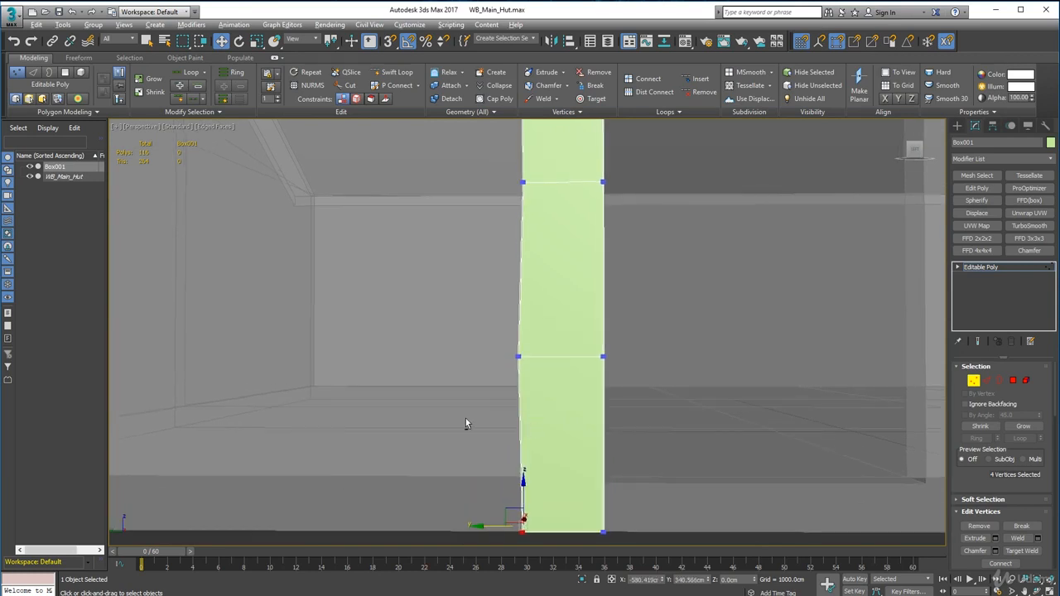
# Step: Select the four upper division vertices on the post's doorway side and shift them slightly into the post along Y
pyautogui.keyDown('alt'); pyautogui.moveTo(465, 419); pyautogui.dragTo(567, 448, button='middle'); pyautogui.keyUp('alt')
pyautogui.keyDown('alt'); pyautogui.moveTo(577, 485); pyautogui.dragTo(333, 356, button='middle'); pyautogui.keyUp('alt')
pyautogui.moveTo(333, 356); pyautogui.dragTo(338, 419, button='middle')
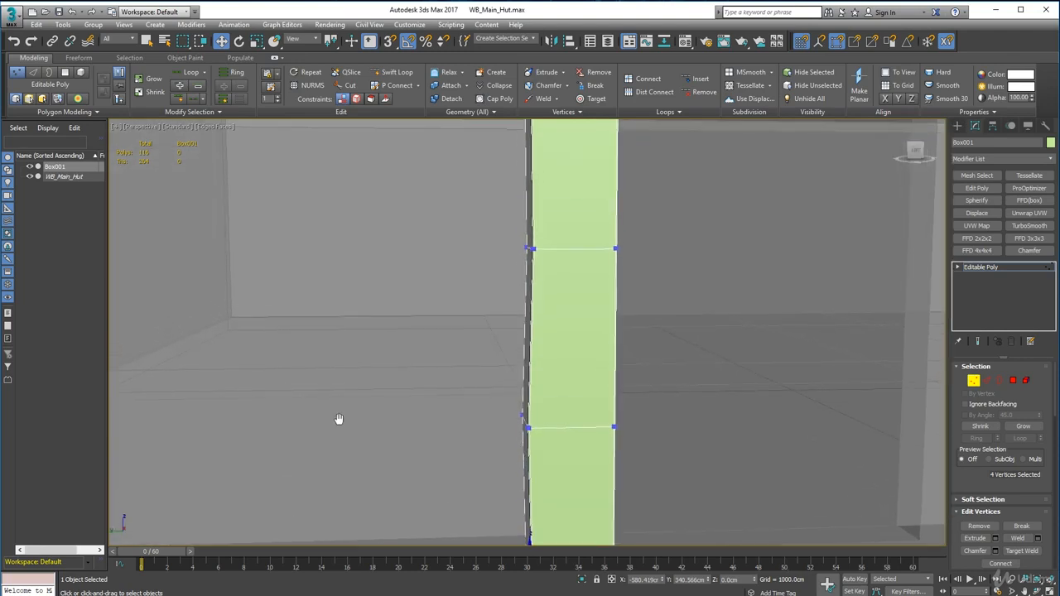
pyautogui.moveTo(567, 214); pyautogui.dragTo(550, 226, button='middle')
pyautogui.moveTo(524, 294); pyautogui.dragTo(592, 346)
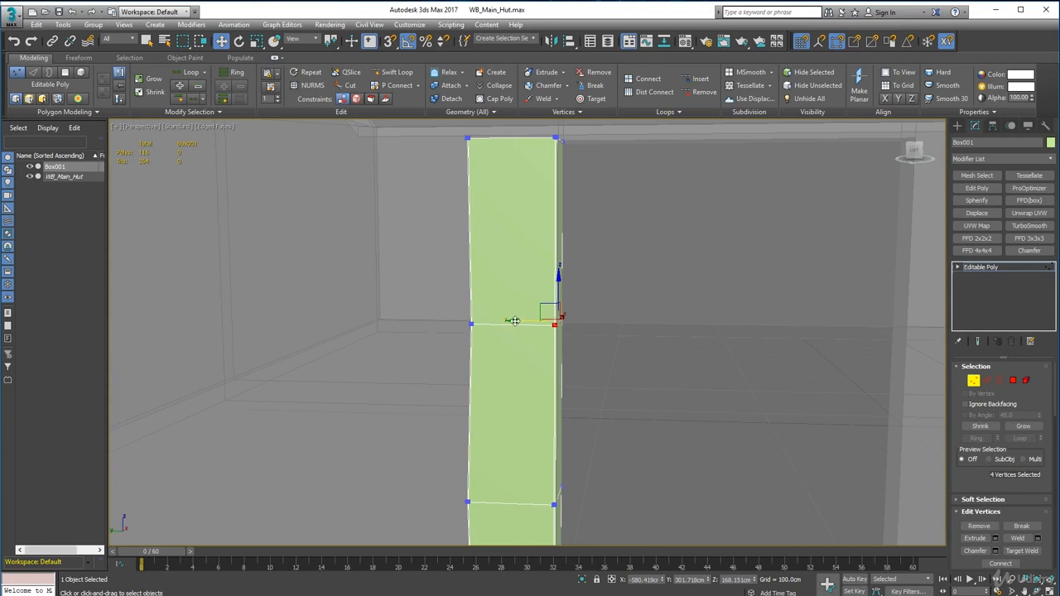
pyautogui.moveTo(514, 320); pyautogui.dragTo(513, 320)
pyautogui.scroll(-5, 513, 321)
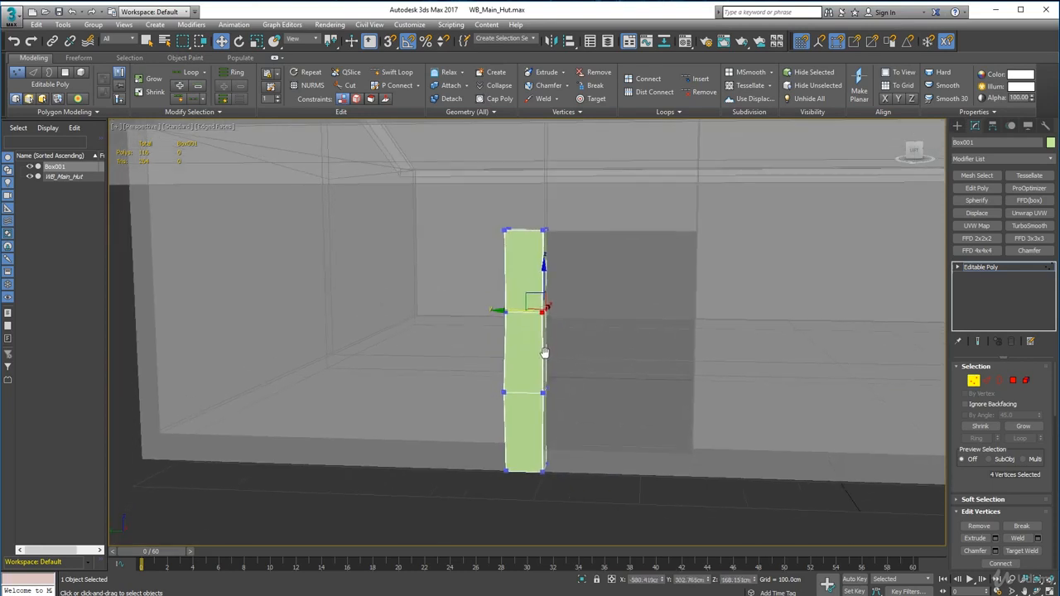
# Step: Shift the doorway side's four lower division vertices about 1 cm into the post along Y
pyautogui.scroll(3, 576, 385)
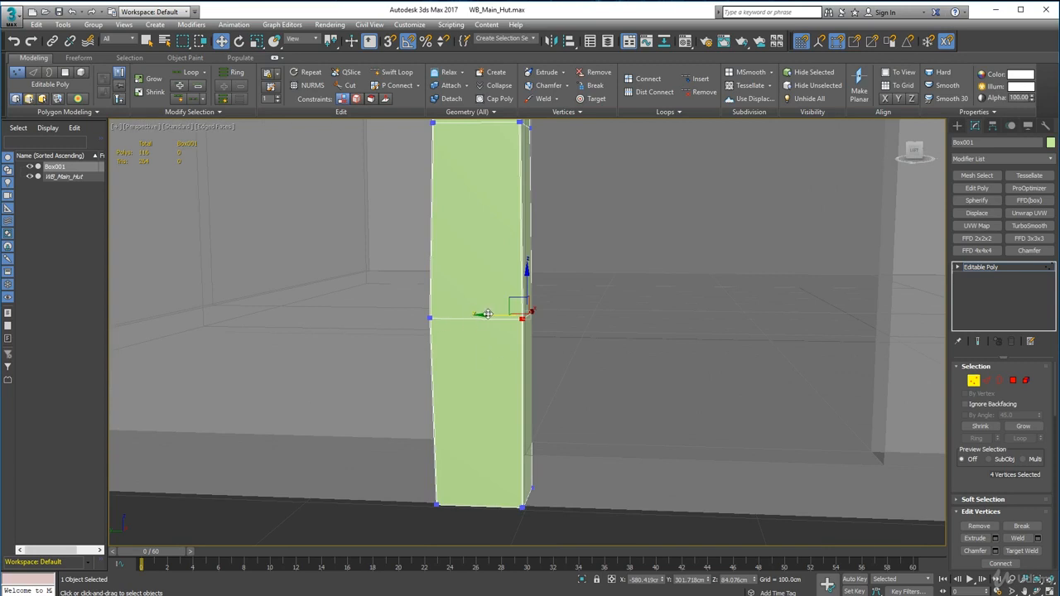
pyautogui.moveTo(488, 313); pyautogui.dragTo(482, 316)
pyautogui.keyDown('alt'); pyautogui.moveTo(549, 339); pyautogui.dragTo(546, 331, button='middle'); pyautogui.keyUp('alt')
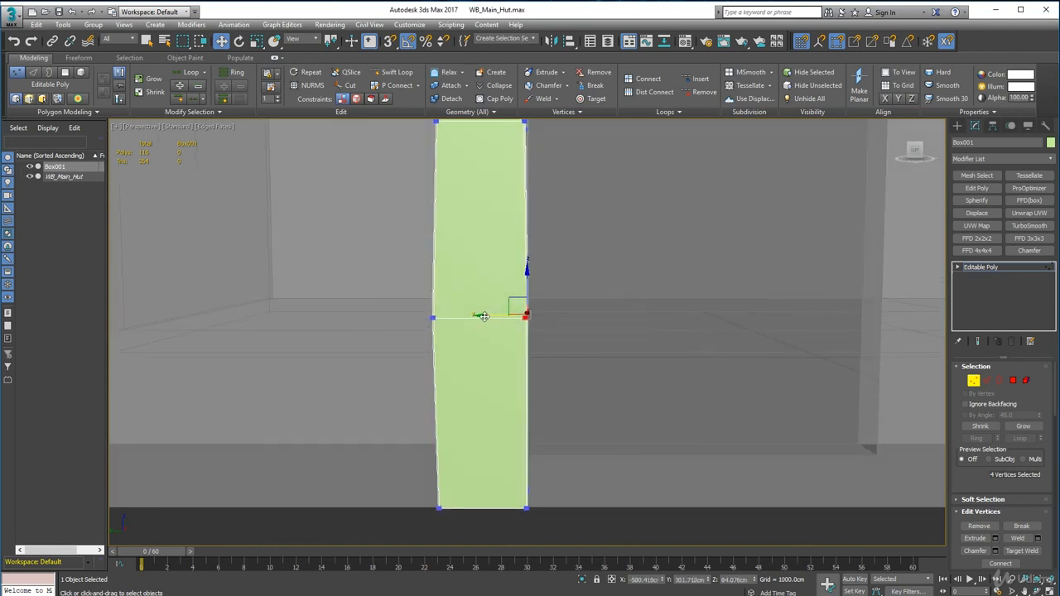
pyautogui.moveTo(497, 405); pyautogui.dragTo(492, 324, button='middle')
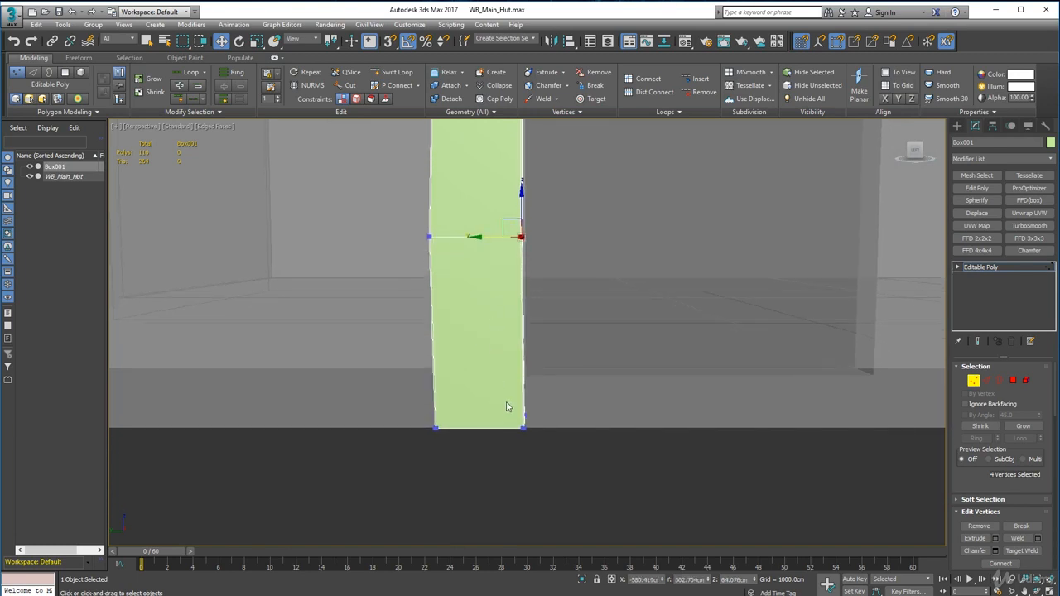
# Step: Shift the four base vertices on the doorway side slightly into the post, leave vertex editing and deselect the post
pyautogui.moveTo(508, 407); pyautogui.dragTo(543, 448)
pyautogui.moveTo(481, 422); pyautogui.dragTo(482, 421)
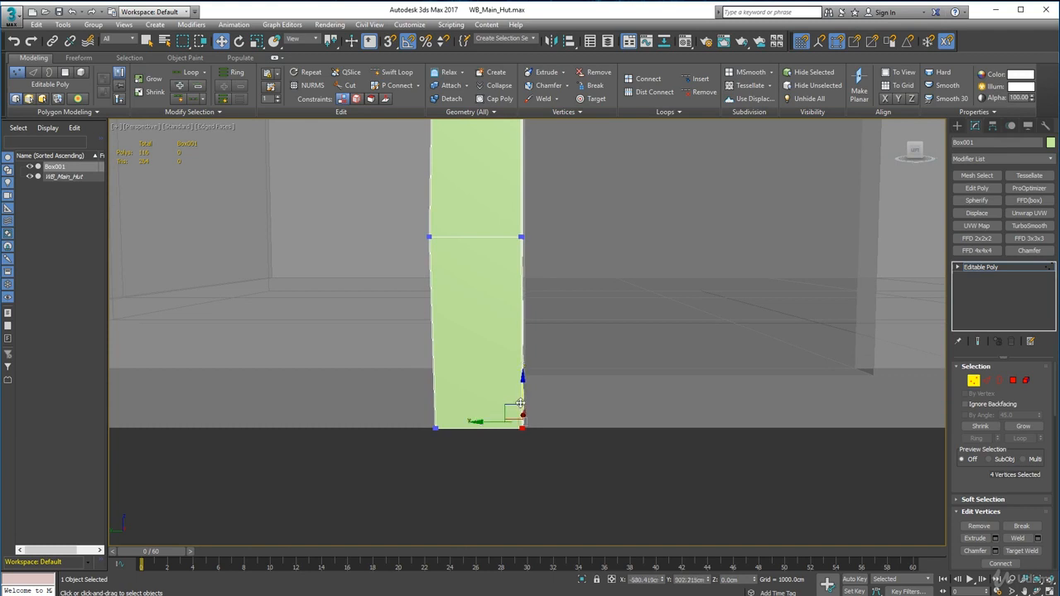
pyautogui.moveTo(586, 186); pyautogui.dragTo(571, 310, button='middle')
pyautogui.scroll(-4, 572, 212)
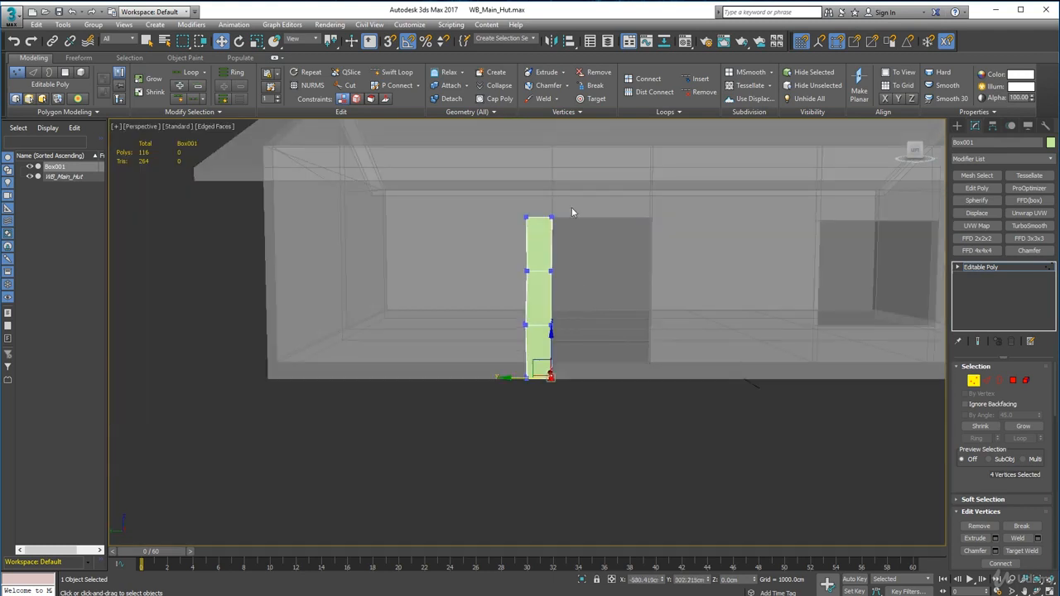
pyautogui.scroll(5, 573, 259)
pyautogui.scroll(-1, 541, 248)
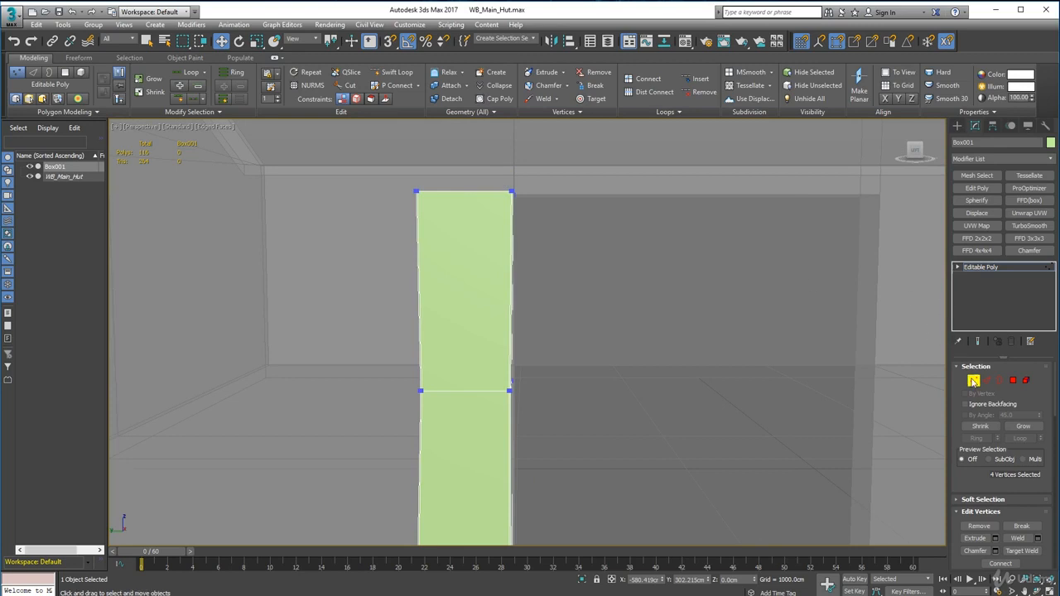
pyautogui.click(973, 381)
pyautogui.click(726, 367)
pyautogui.scroll(-5, 726, 367)
# Step: Clone the finished post along Y to the opposite side of the doorway
pyautogui.moveTo(704, 364); pyautogui.dragTo(626, 286, button='middle')
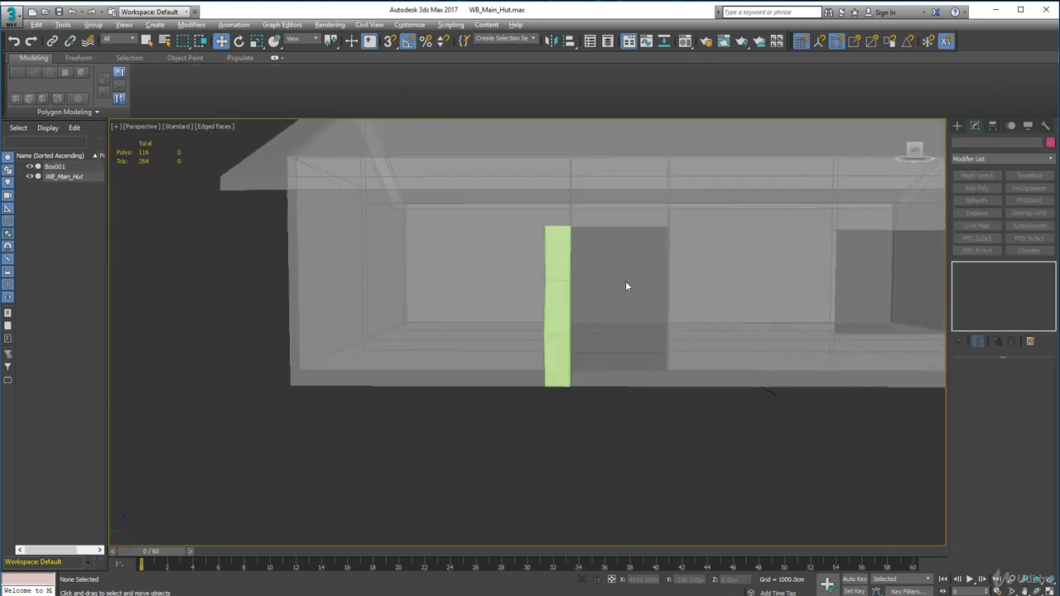
pyautogui.moveTo(613, 331); pyautogui.dragTo(555, 323, button='middle')
pyautogui.click(515, 309)
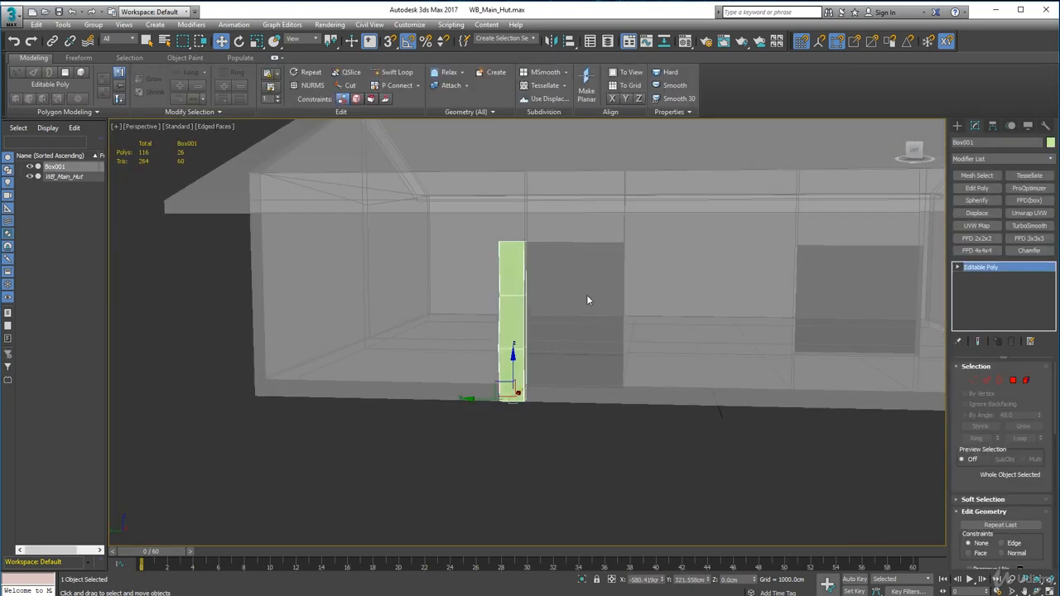
pyautogui.keyDown('shift'); pyautogui.moveTo(465, 399); pyautogui.dragTo(588, 420); pyautogui.keyUp('shift')
pyautogui.click(530, 355)
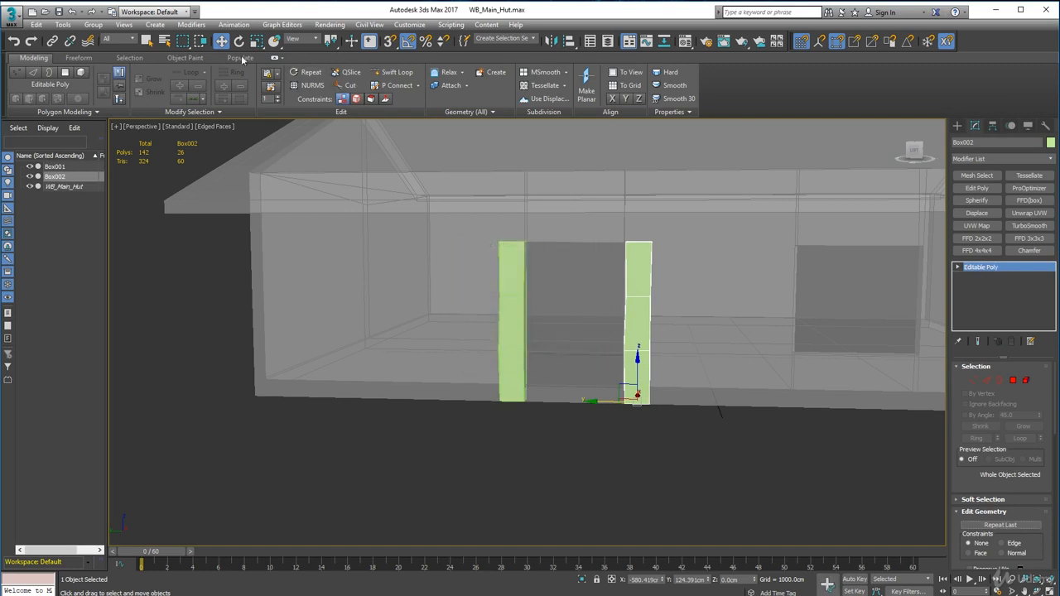
# Step: Rotate the cloned post 180 degrees about its vertical axis so its uneven sides differ from the original's
pyautogui.click(256, 41)
pyautogui.click(240, 40)
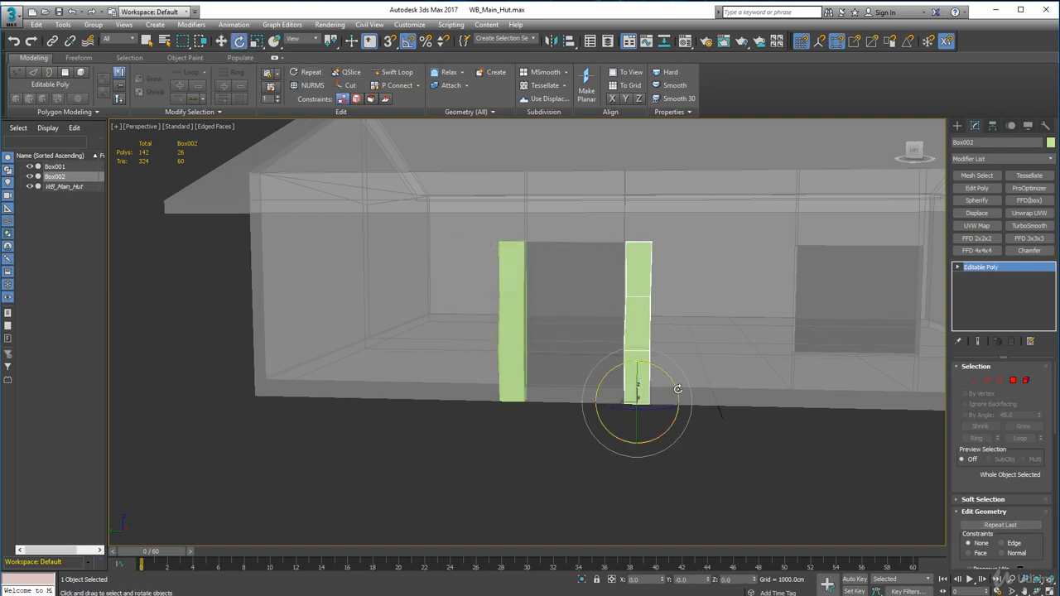
pyautogui.moveTo(627, 414); pyautogui.dragTo(708, 423)
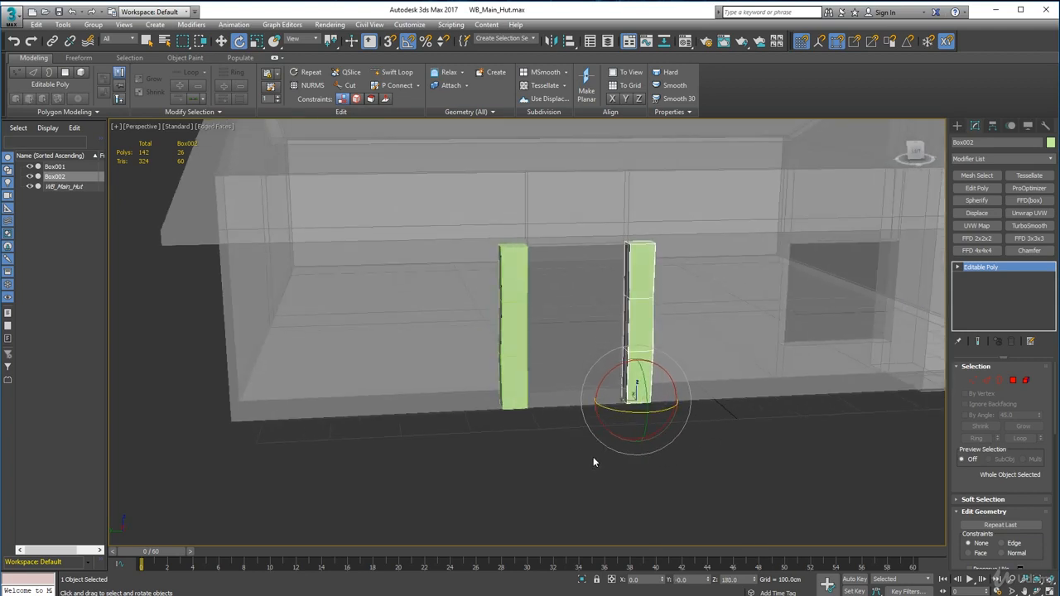
pyautogui.click(593, 457)
pyautogui.scroll(4, 623, 425)
pyautogui.click(646, 365)
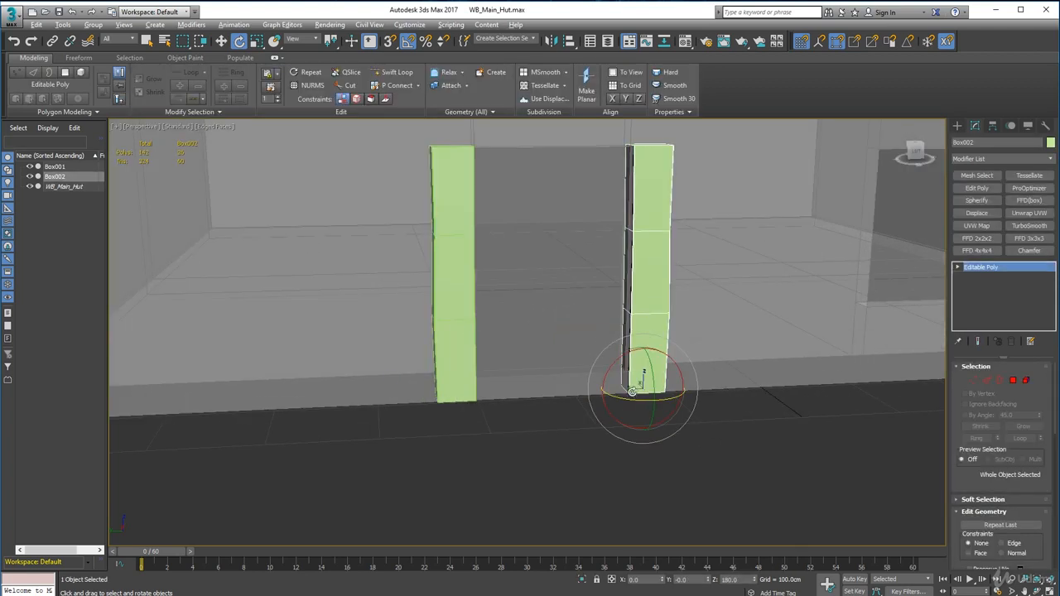
# Step: Move the cloned post about 3 cm along Y toward the doorway opening so it overlaps the wall edge
pyautogui.click(221, 40)
pyautogui.scroll(6, 646, 332)
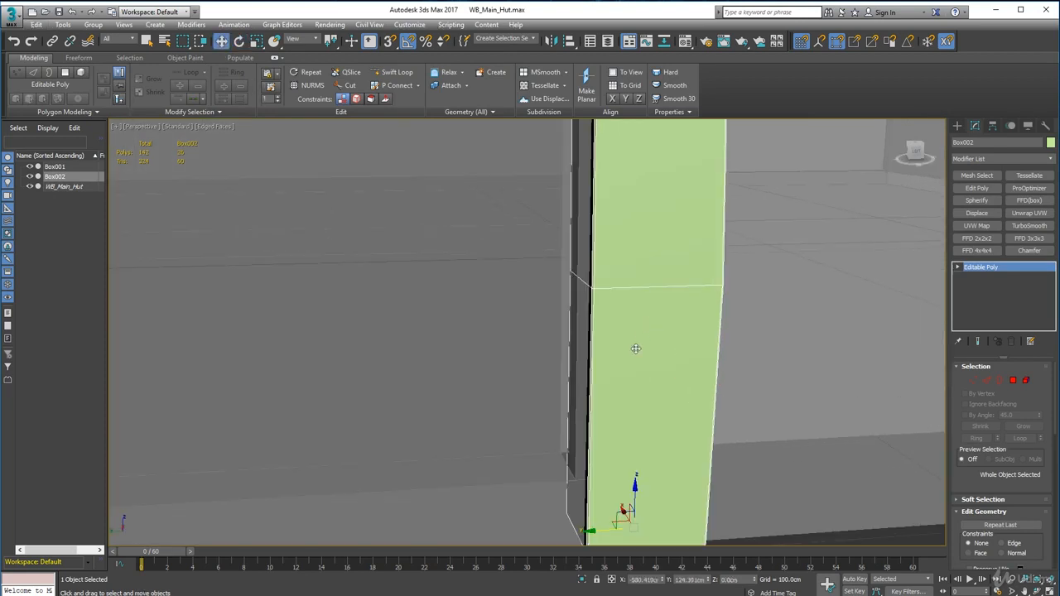
pyautogui.keyDown('alt'); pyautogui.moveTo(655, 410); pyautogui.dragTo(660, 412, button='middle'); pyautogui.keyUp('alt')
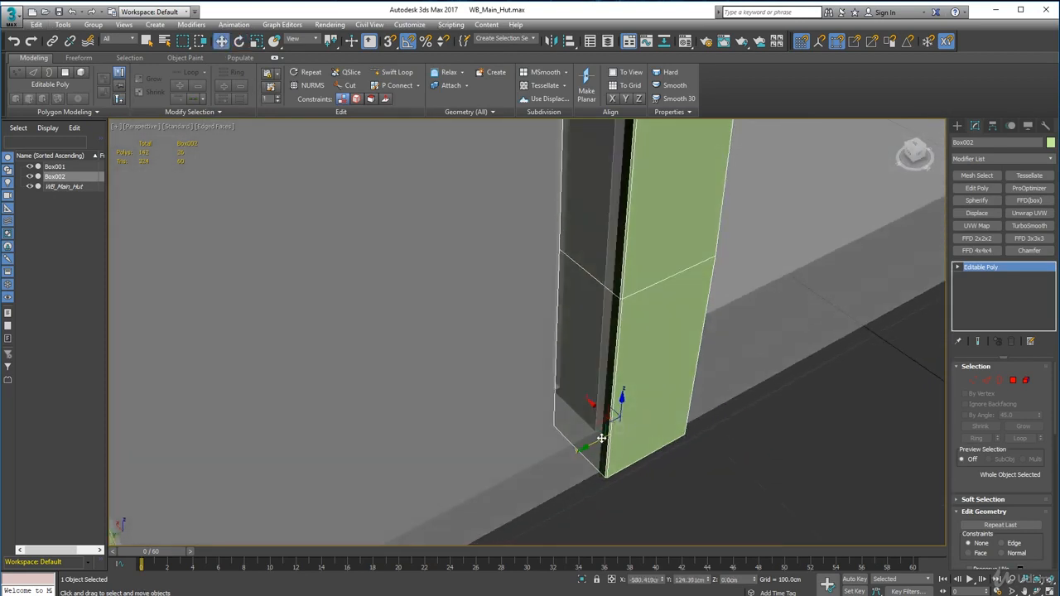
pyautogui.moveTo(586, 447)
pyautogui.mouseDown()
pyautogui.moveTo(577, 441)
pyautogui.moveTo(578, 457)
pyautogui.mouseUp()
# Step: Select the original post and move it about 1 cm along Y toward the doorway opening to cover the wall edge
pyautogui.keyDown('alt'); pyautogui.moveTo(521, 464); pyautogui.dragTo(736, 414, button='middle'); pyautogui.keyUp('alt')
pyautogui.click(413, 425)
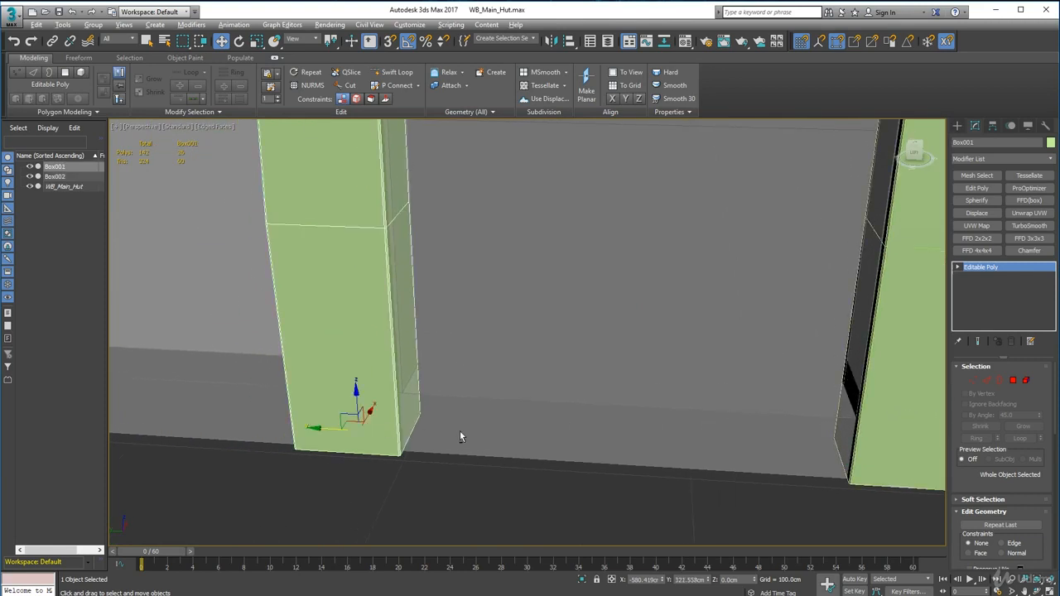
pyautogui.keyDown('alt'); pyautogui.moveTo(406, 429); pyautogui.dragTo(343, 443, button='middle'); pyautogui.keyUp('alt')
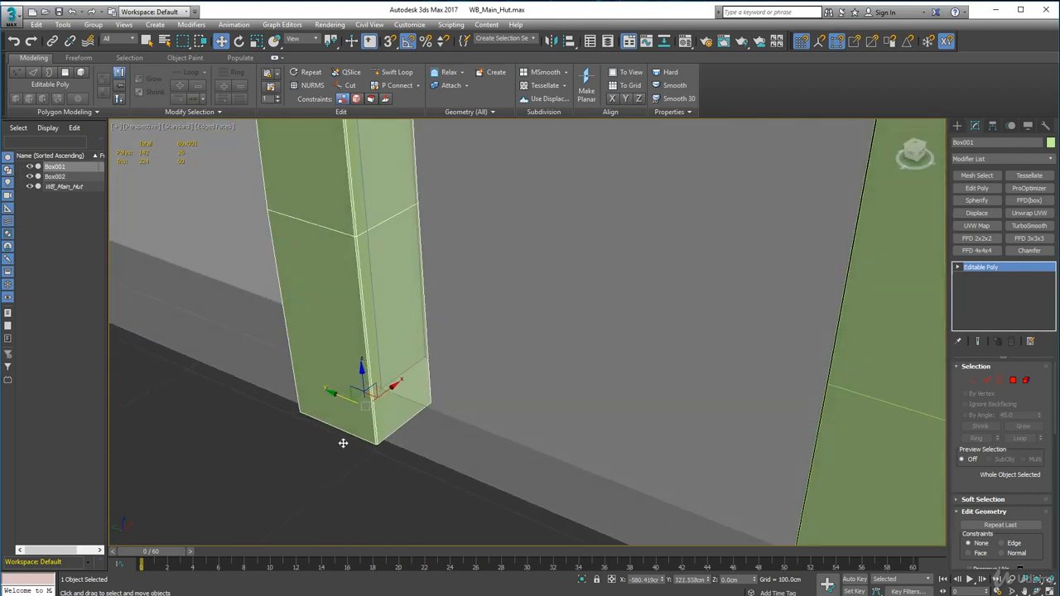
pyautogui.moveTo(333, 392); pyautogui.dragTo(334, 390)
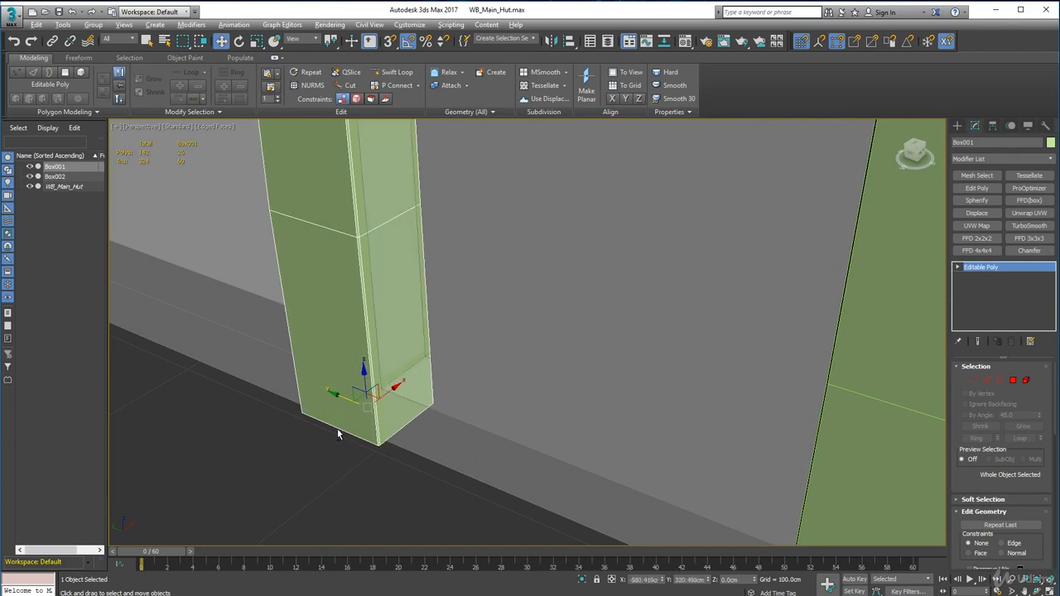
pyautogui.keyDown('alt'); pyautogui.moveTo(337, 429); pyautogui.dragTo(385, 418, button='middle'); pyautogui.keyUp('alt')
pyautogui.scroll(-5, 578, 365)
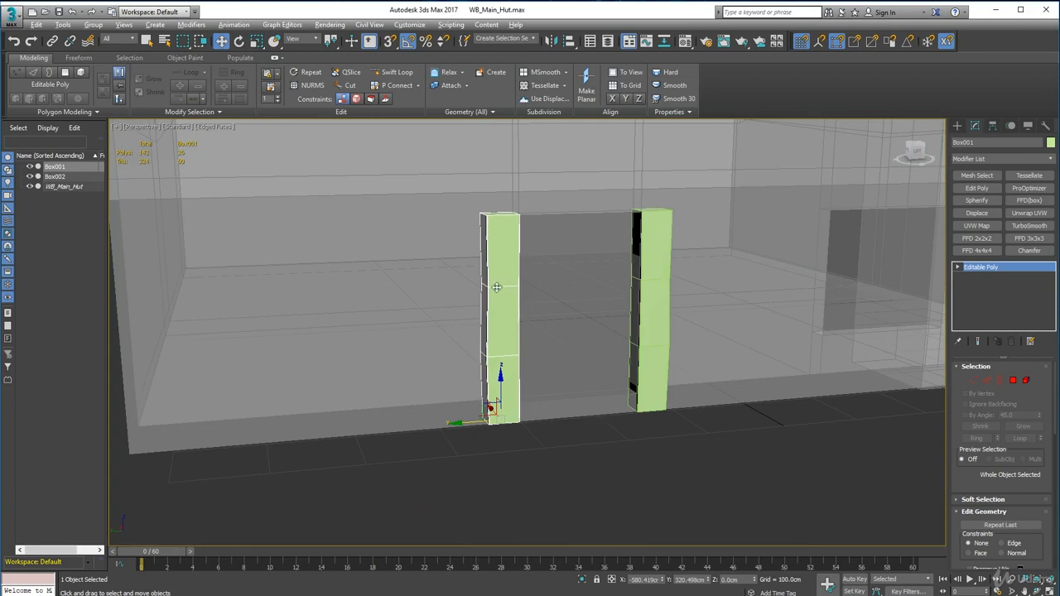
# Step: Clone the rotated post upward along Z as a single independent copy named Box003
pyautogui.keyDown('alt'); pyautogui.moveTo(497, 287); pyautogui.dragTo(459, 293, button='middle'); pyautogui.keyUp('alt')
pyautogui.click(626, 492)
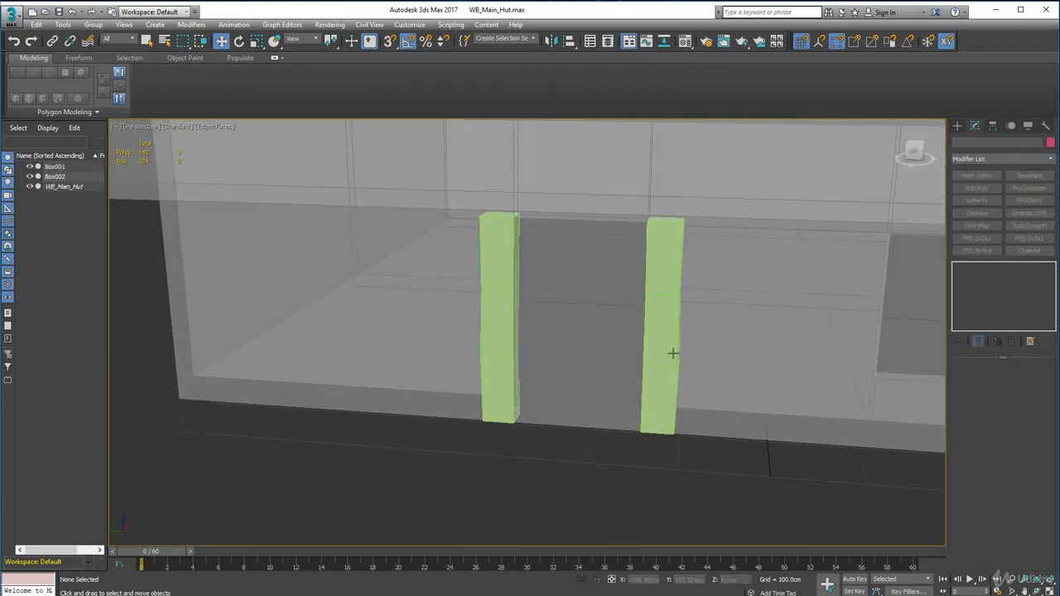
pyautogui.click(663, 356)
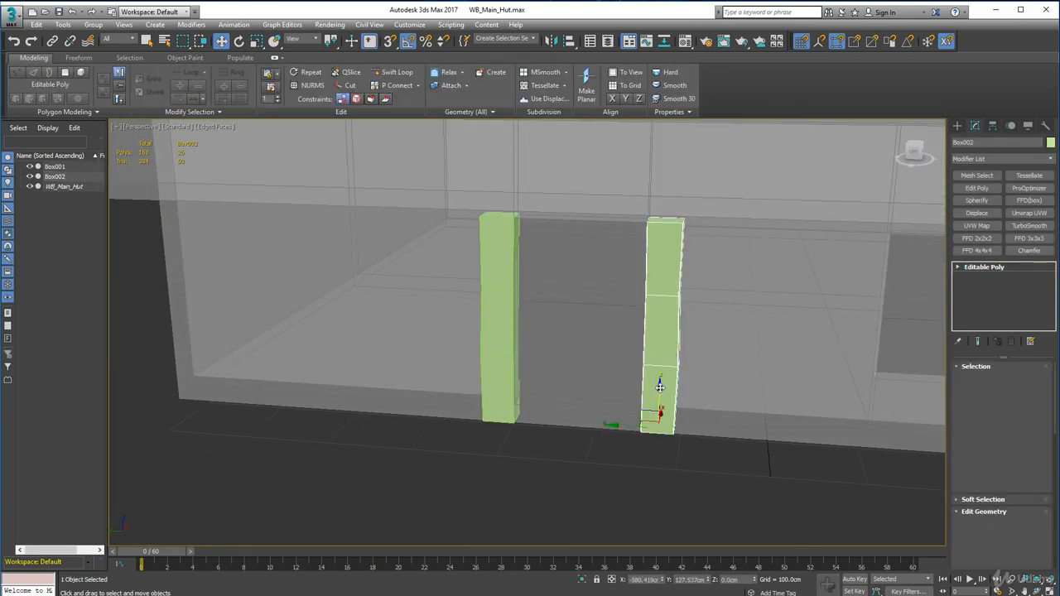
pyautogui.keyDown('shift'); pyautogui.moveTo(657, 387); pyautogui.dragTo(664, 256); pyautogui.keyUp('shift')
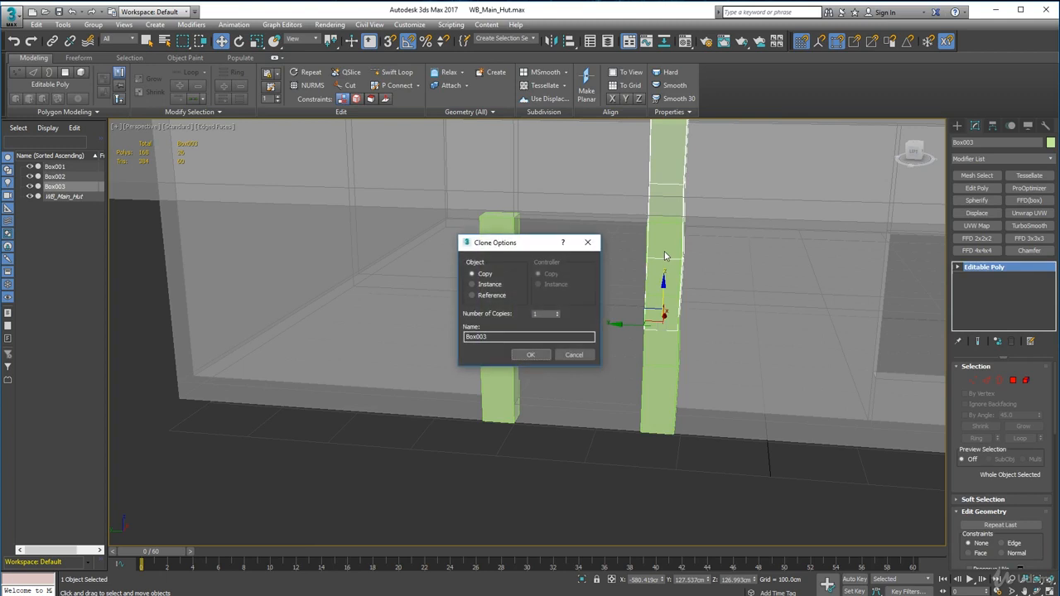
pyautogui.click(531, 354)
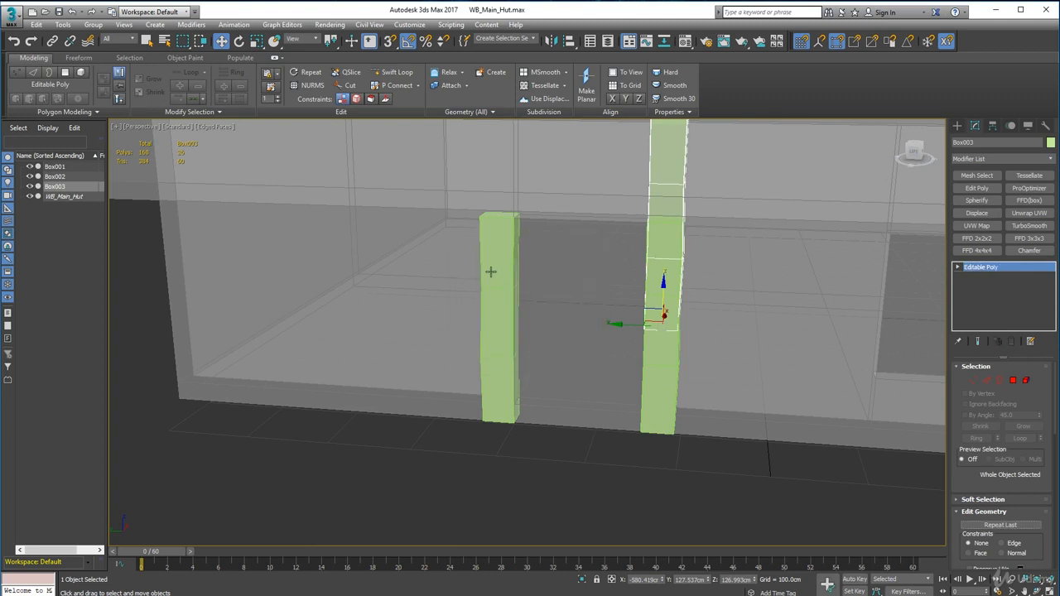
# Step: Rotate the new copy 90 degrees to lie horizontally and move it across the tops of both posts as the lintel
pyautogui.click(240, 41)
pyautogui.moveTo(659, 313)
pyautogui.mouseDown()
pyautogui.moveTo(616, 292)
pyautogui.moveTo(603, 299)
pyautogui.mouseUp()
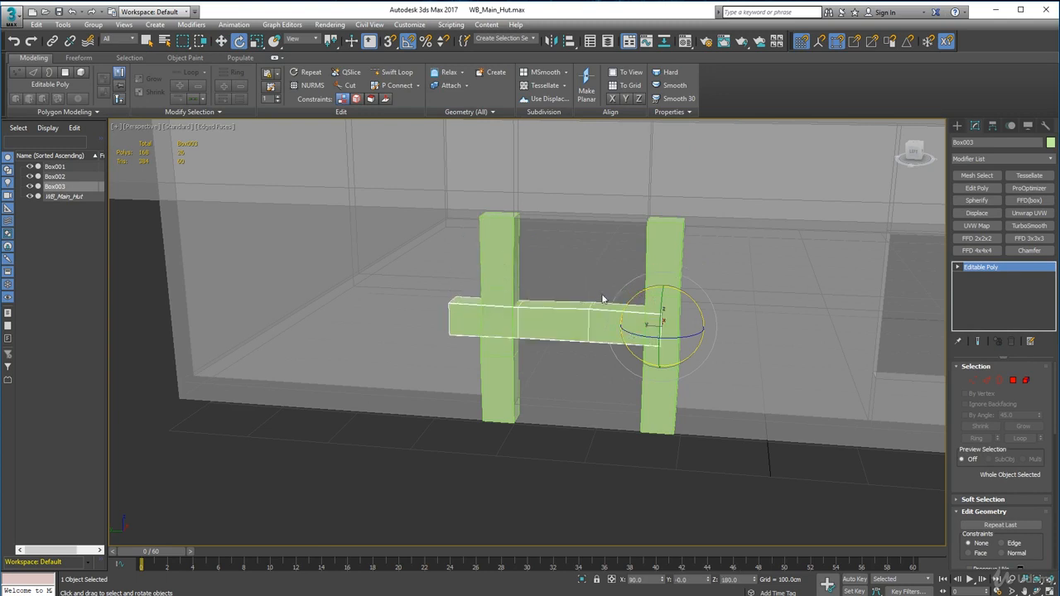
pyautogui.press('w')
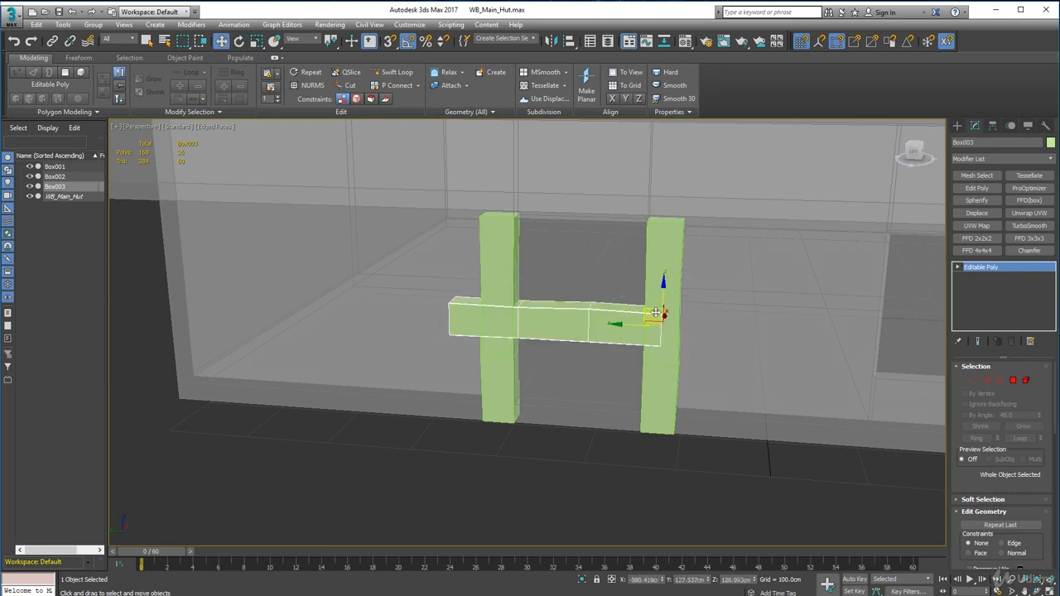
pyautogui.moveTo(642, 312); pyautogui.dragTo(671, 189)
pyautogui.scroll(6, 672, 189)
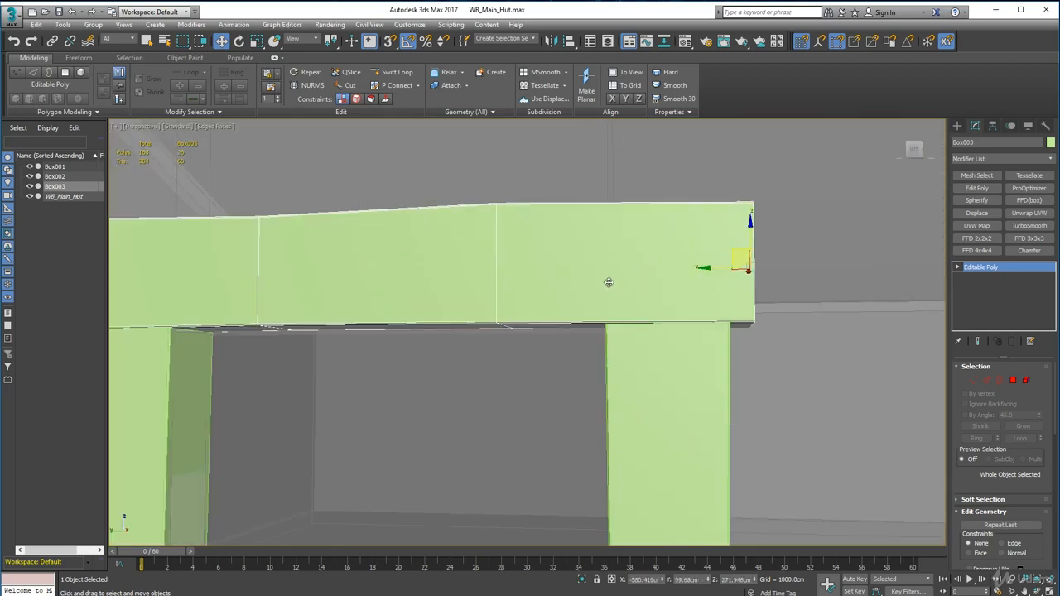
# Step: Move the lintel beam along Z so its underside rests flush on the tops of both posts
pyautogui.keyDown('alt'); pyautogui.moveTo(609, 283); pyautogui.dragTo(611, 285, button='middle'); pyautogui.keyUp('alt')
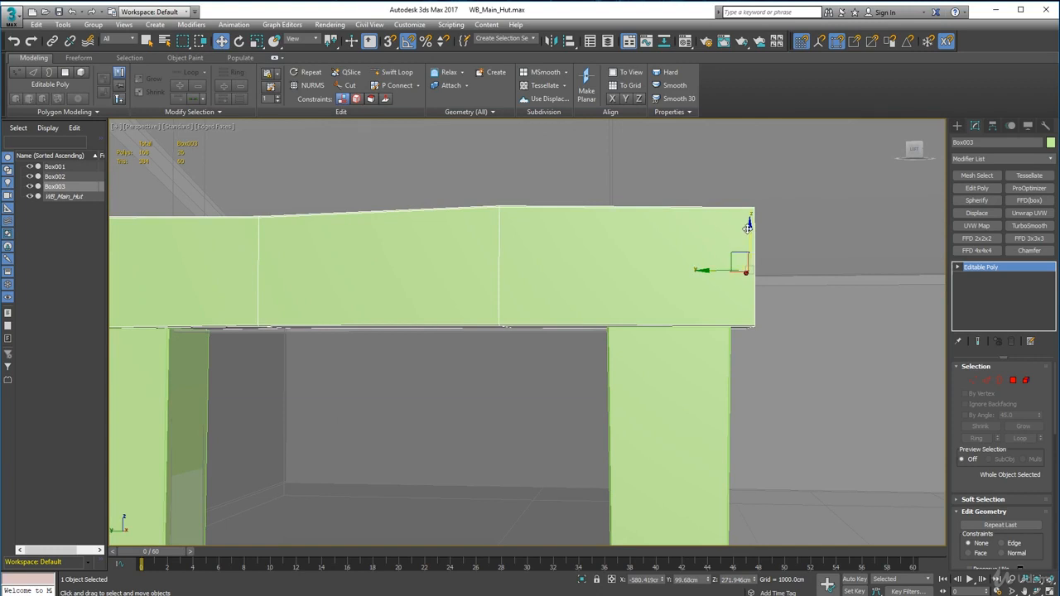
pyautogui.moveTo(748, 226); pyautogui.dragTo(747, 222)
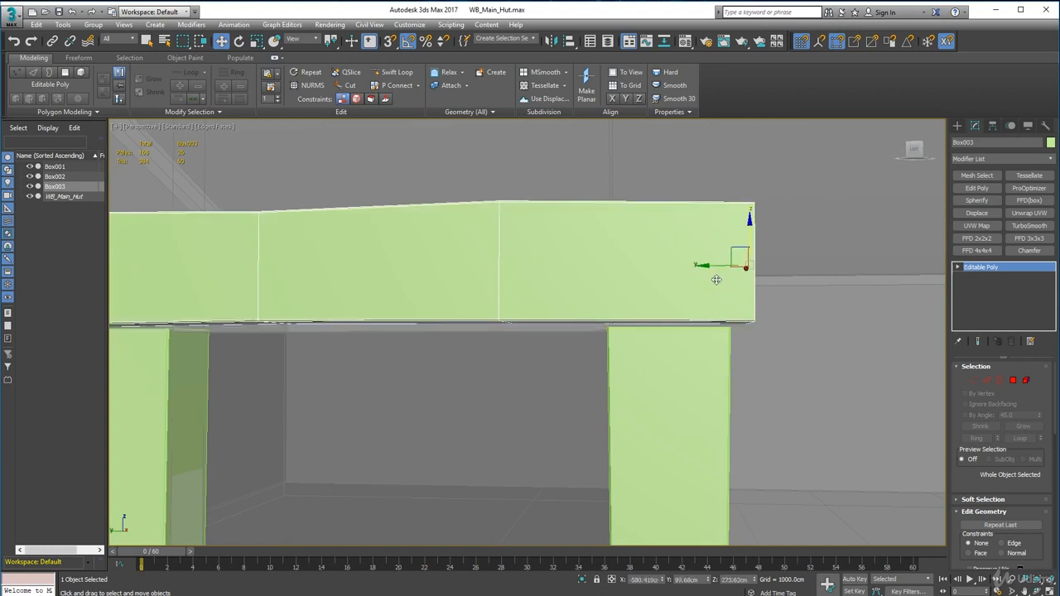
pyautogui.moveTo(753, 321); pyautogui.dragTo(569, 372)
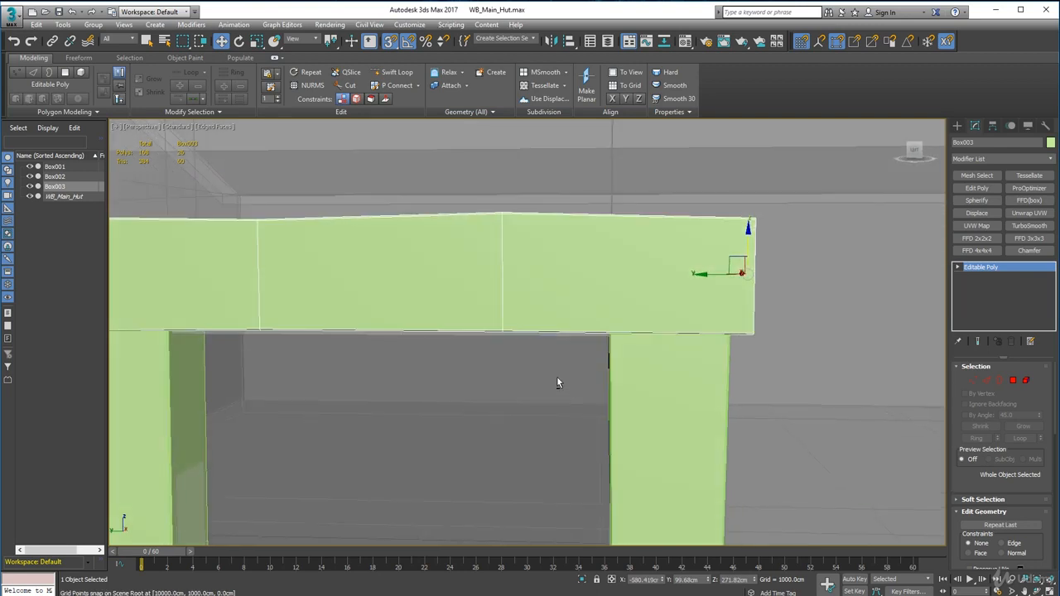
pyautogui.keyDown('alt'); pyautogui.moveTo(469, 390); pyautogui.dragTo(602, 336, button='middle'); pyautogui.keyUp('alt')
pyautogui.press('s')
pyautogui.moveTo(606, 287)
pyautogui.keyDown('alt'); pyautogui.mouseDown(button='middle')
pyautogui.moveTo(625, 301)
pyautogui.moveTo(635, 293)
pyautogui.moveTo(620, 298)
pyautogui.mouseUp(button='middle'); pyautogui.keyUp('alt')
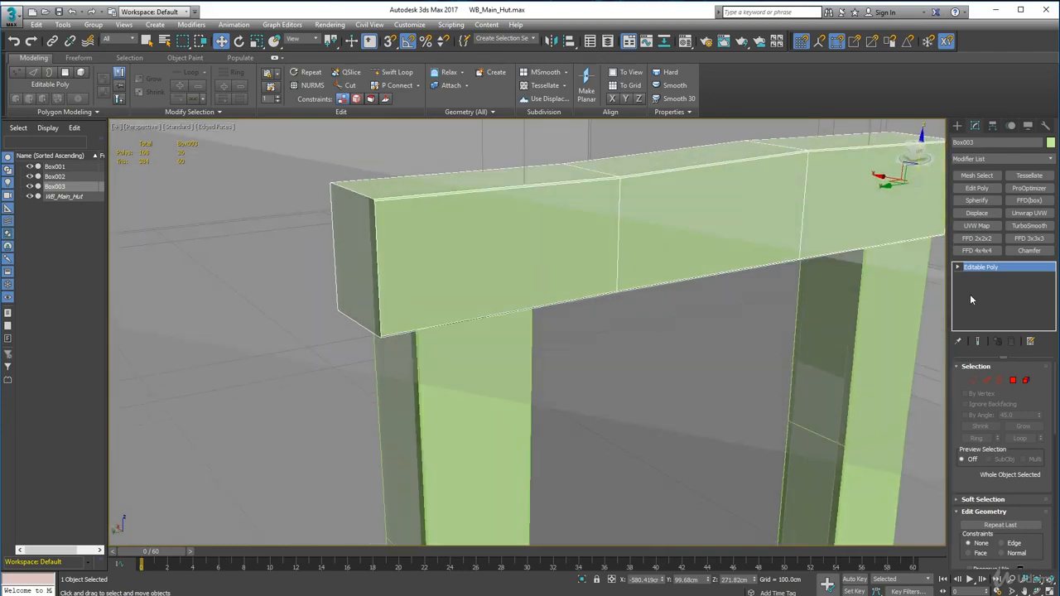
# Step: Select the pair of lower front vertices at one middle segment of the lintel and move them about 2 cm along X
pyautogui.click(973, 380)
pyautogui.moveTo(639, 330); pyautogui.dragTo(587, 284)
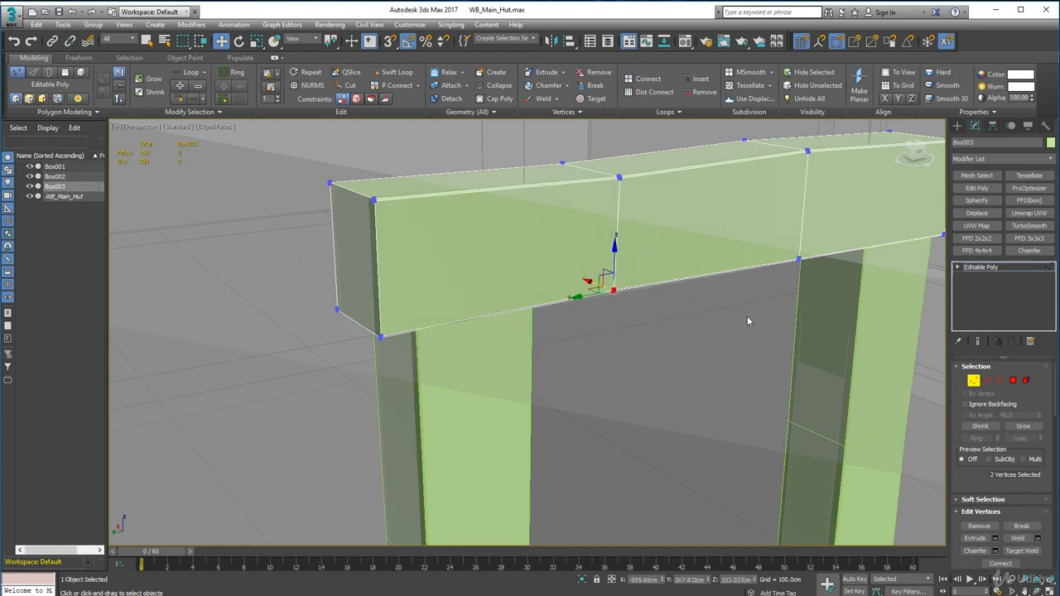
pyautogui.moveTo(588, 282); pyautogui.dragTo(591, 283)
pyautogui.keyDown('alt'); pyautogui.moveTo(584, 386); pyautogui.dragTo(509, 319, button='middle'); pyautogui.keyUp('alt')
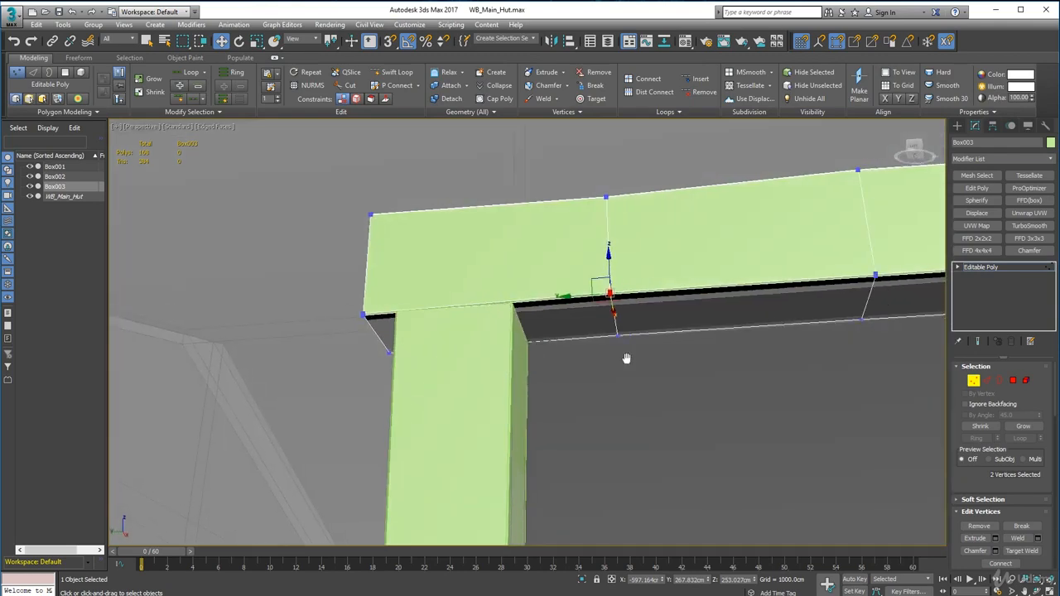
# Step: Select the lower front vertex pair at the lintel's other middle segment and move it about 1 cm along X
pyautogui.moveTo(625, 357); pyautogui.dragTo(330, 368, button='middle')
pyautogui.moveTo(487, 266); pyautogui.dragTo(511, 302)
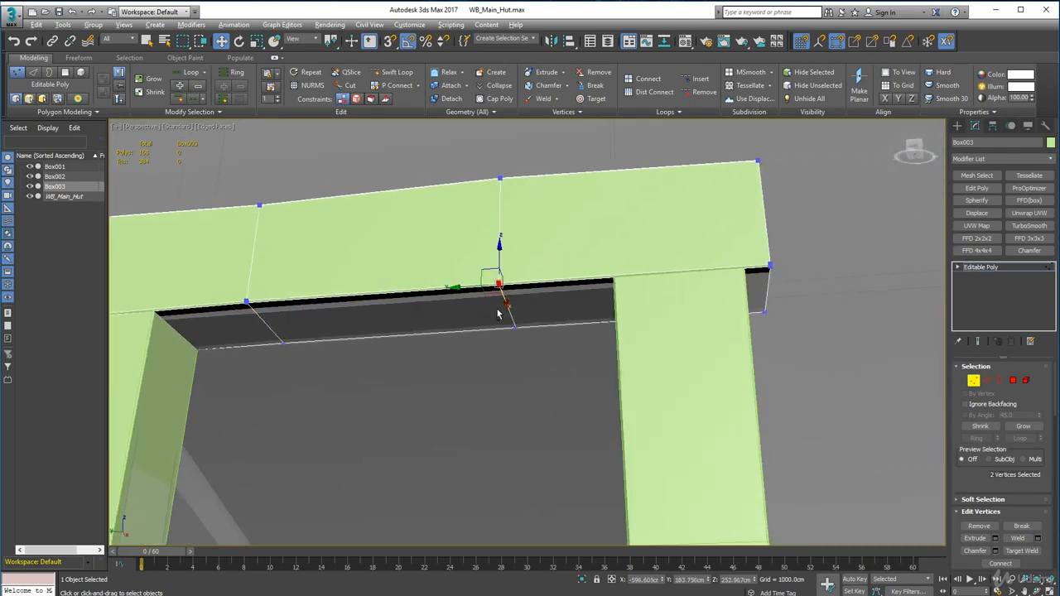
pyautogui.moveTo(511, 303)
pyautogui.keyDown('alt'); pyautogui.mouseDown(button='middle')
pyautogui.moveTo(534, 347)
pyautogui.moveTo(595, 313)
pyautogui.mouseUp(button='middle'); pyautogui.keyUp('alt')
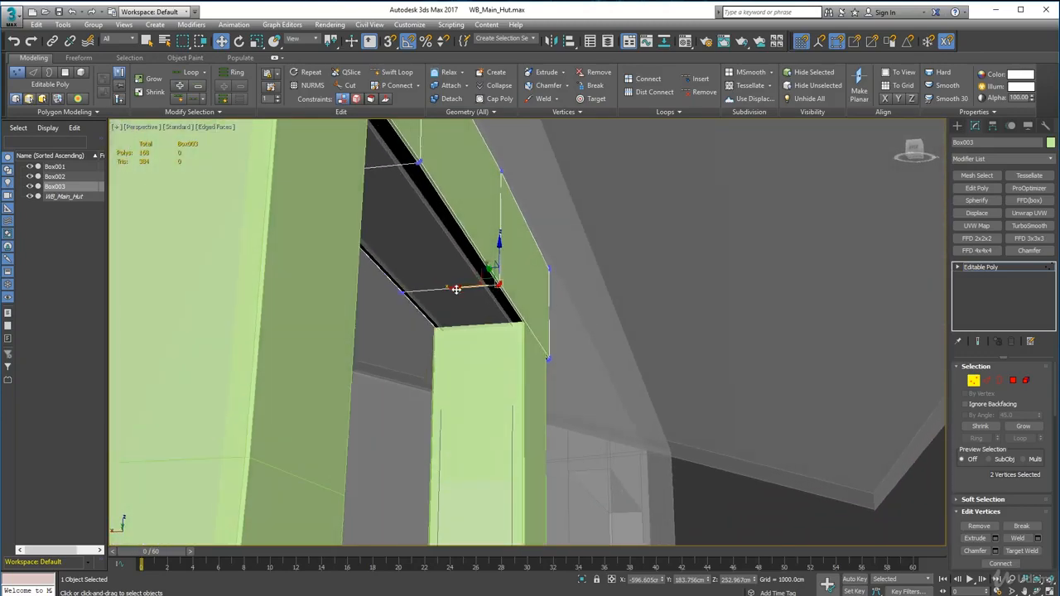
pyautogui.keyDown('alt'); pyautogui.moveTo(498, 324); pyautogui.dragTo(333, 361, button='middle'); pyautogui.keyUp('alt')
pyautogui.keyDown('alt'); pyautogui.moveTo(414, 332); pyautogui.dragTo(466, 349, button='middle'); pyautogui.keyUp('alt')
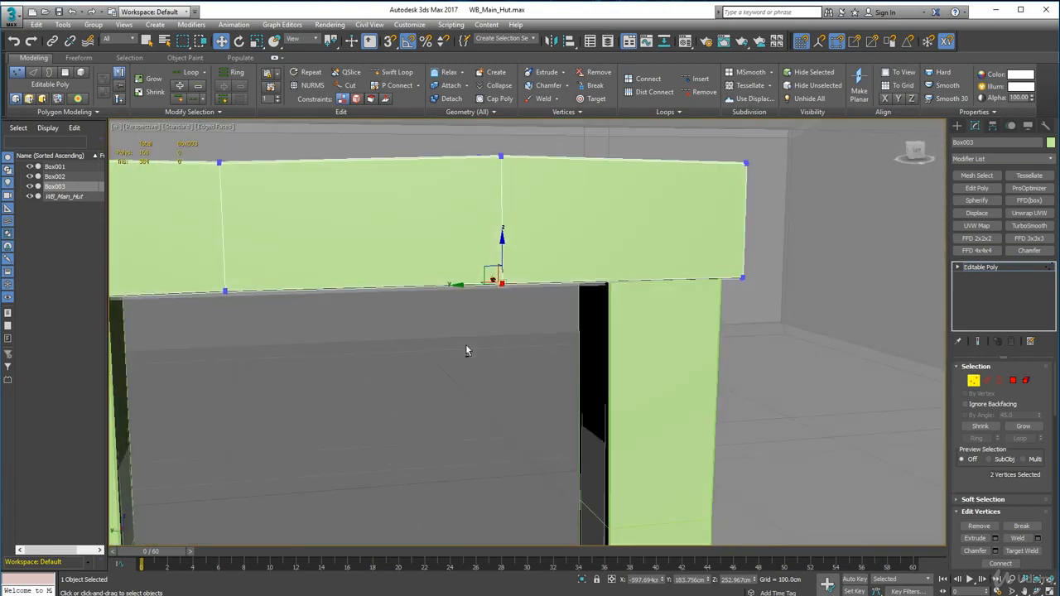
# Step: Finish vertex editing on the lintel, deselect it and review the whole door frame against the hut
pyautogui.scroll(-6, 468, 349)
pyautogui.scroll(-4, 665, 475)
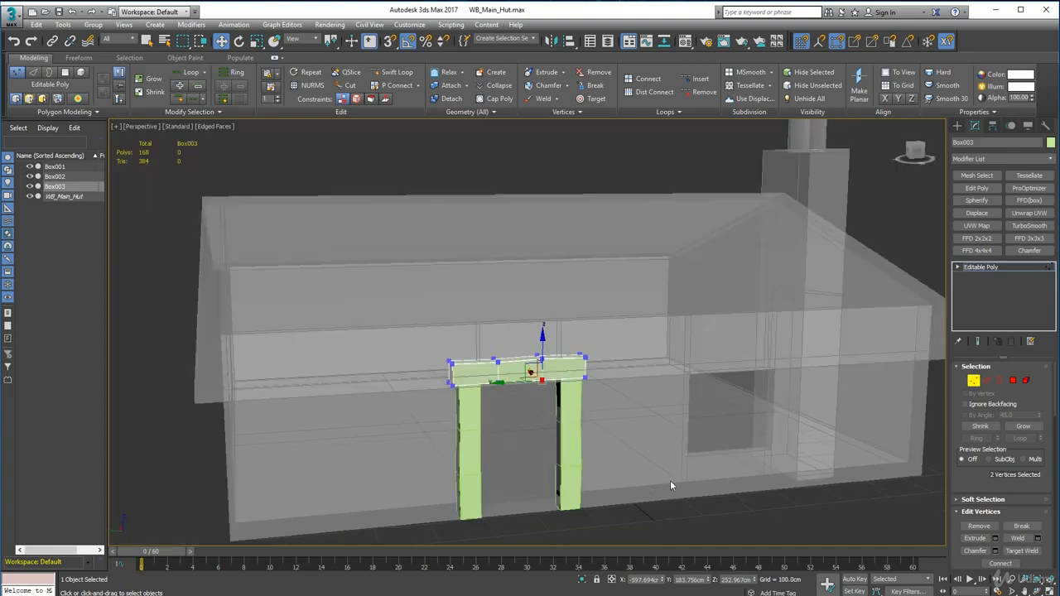
pyautogui.click(671, 493)
pyautogui.moveTo(536, 398); pyautogui.dragTo(555, 359, button='middle')
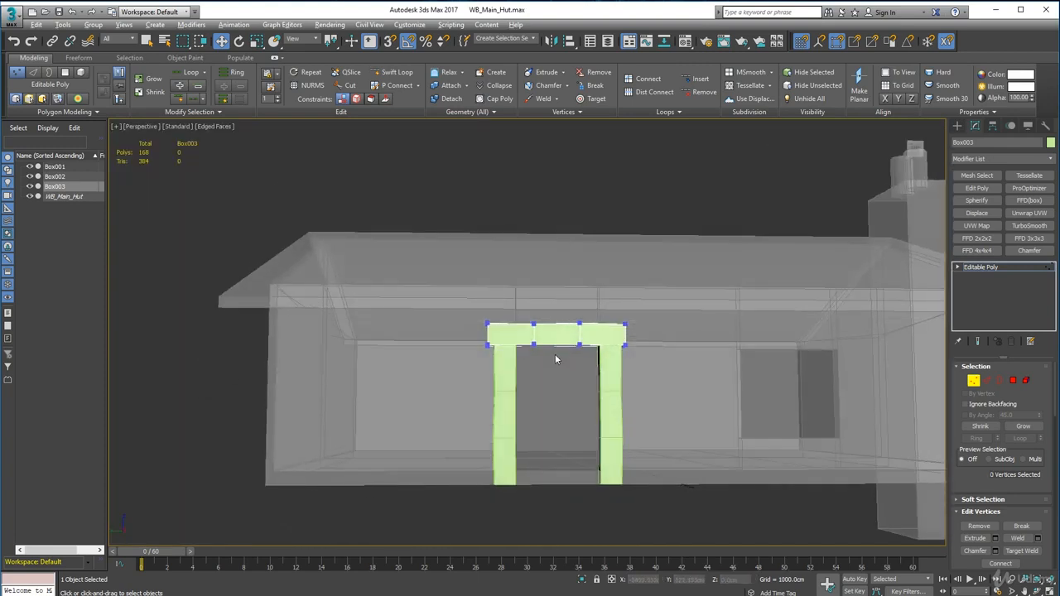
pyautogui.click(974, 380)
pyautogui.click(822, 526)
pyautogui.scroll(-4, 694, 474)
pyautogui.scroll(6, 661, 462)
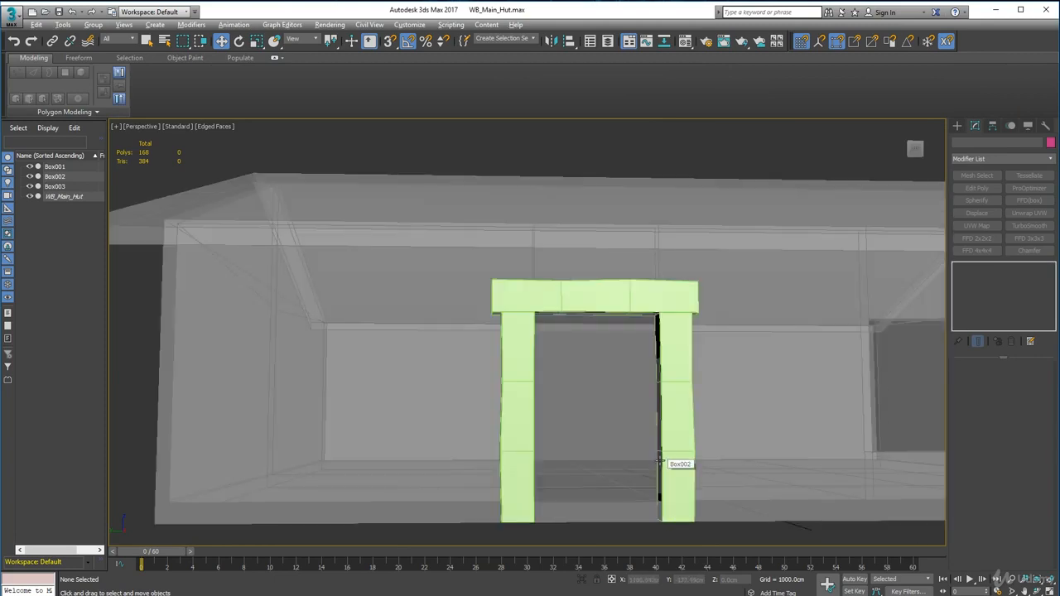
pyautogui.keyDown('alt'); pyautogui.moveTo(660, 461); pyautogui.dragTo(627, 462, button='middle'); pyautogui.keyUp('alt')
pyautogui.keyDown('alt'); pyautogui.moveTo(682, 461); pyautogui.dragTo(823, 395, button='middle'); pyautogui.keyUp('alt')
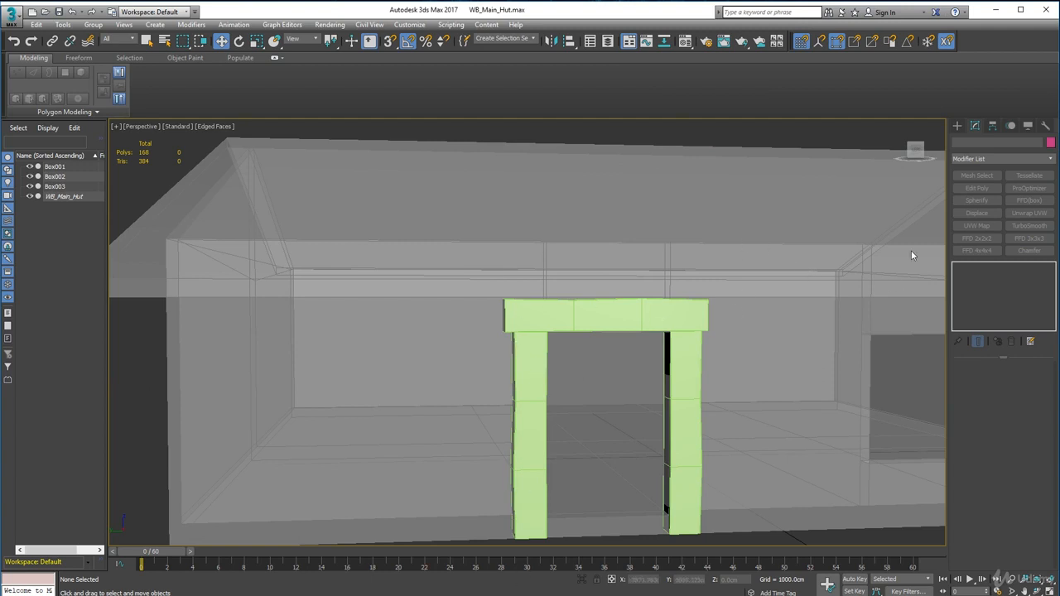
# Step: Unfreeze all objects in the scene so the hut mesh can be selected
pyautogui.click(1030, 125)
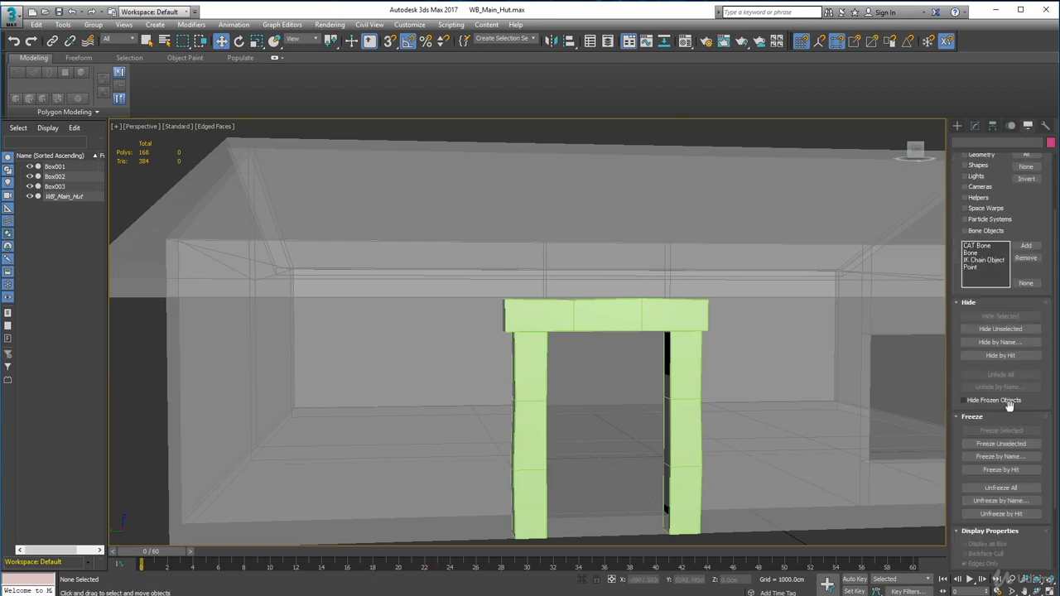
pyautogui.scroll(-5, 1000, 486)
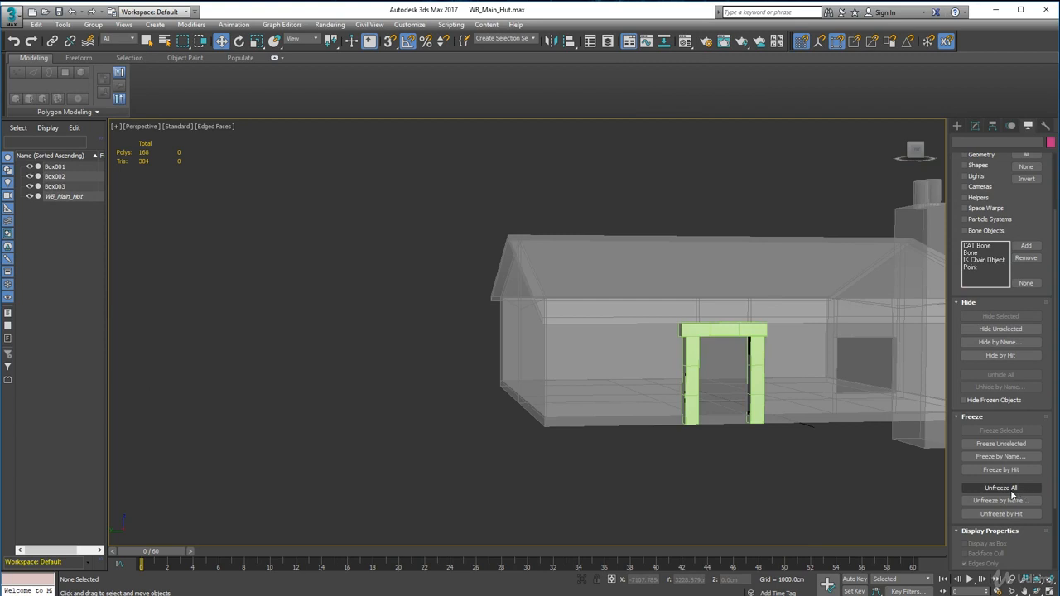
pyautogui.click(1010, 492)
pyautogui.keyDown('alt'); pyautogui.moveTo(842, 444); pyautogui.dragTo(825, 416, button='middle'); pyautogui.keyUp('alt')
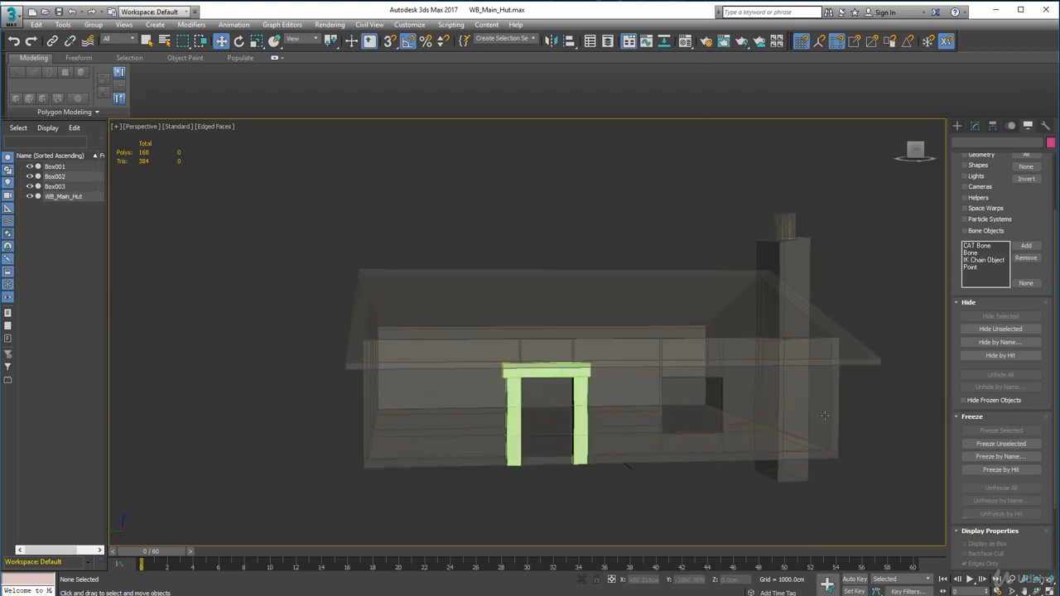
# Step: Delete the WB_Main_Hut mesh, keeping only the three door frame beams
pyautogui.click(655, 342)
pyautogui.rightClick(693, 332)
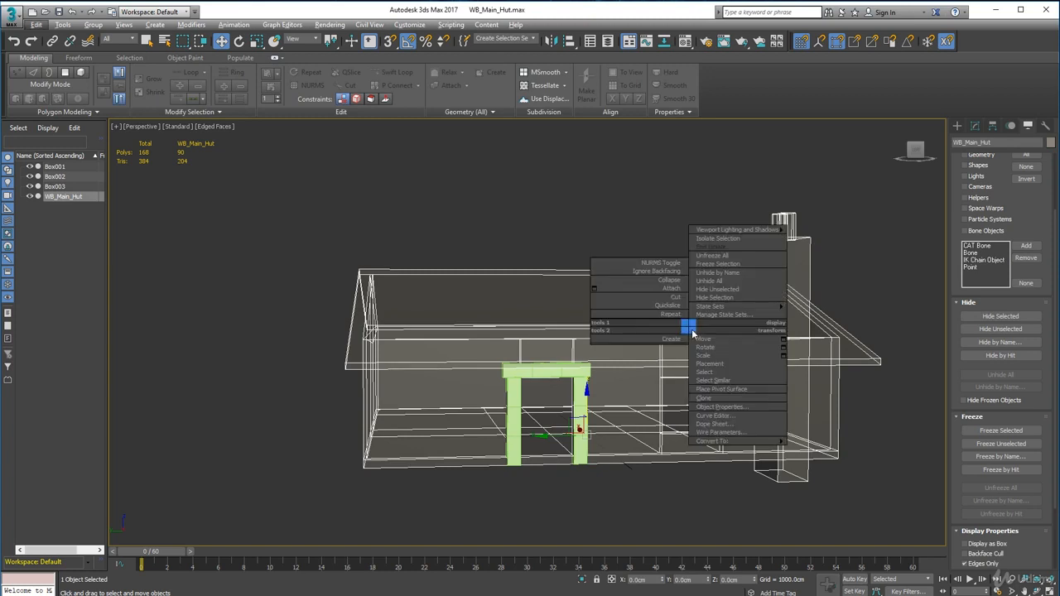
pyautogui.click(629, 217)
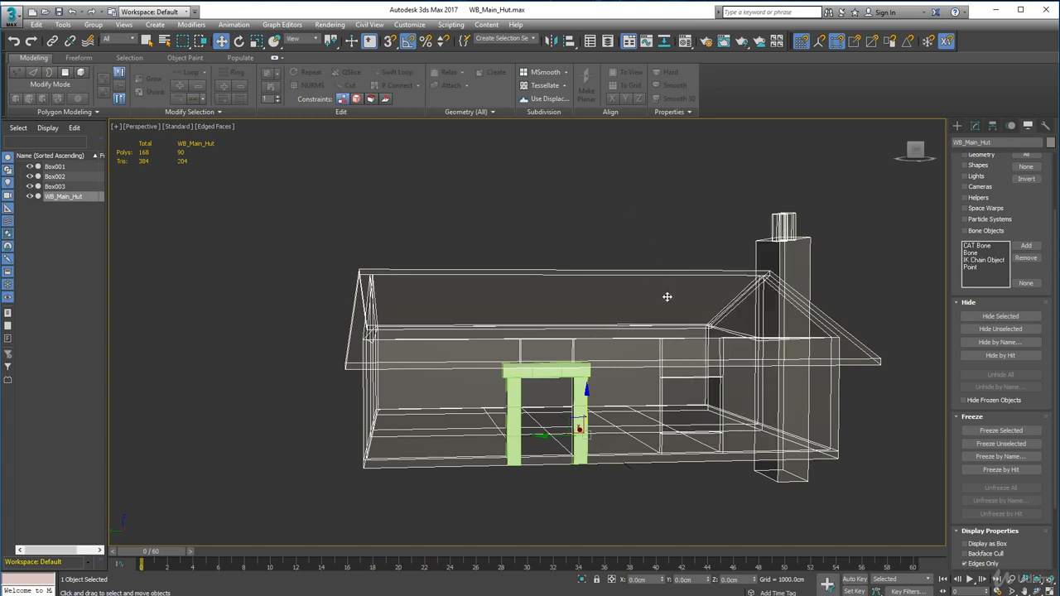
pyautogui.press('Delete')
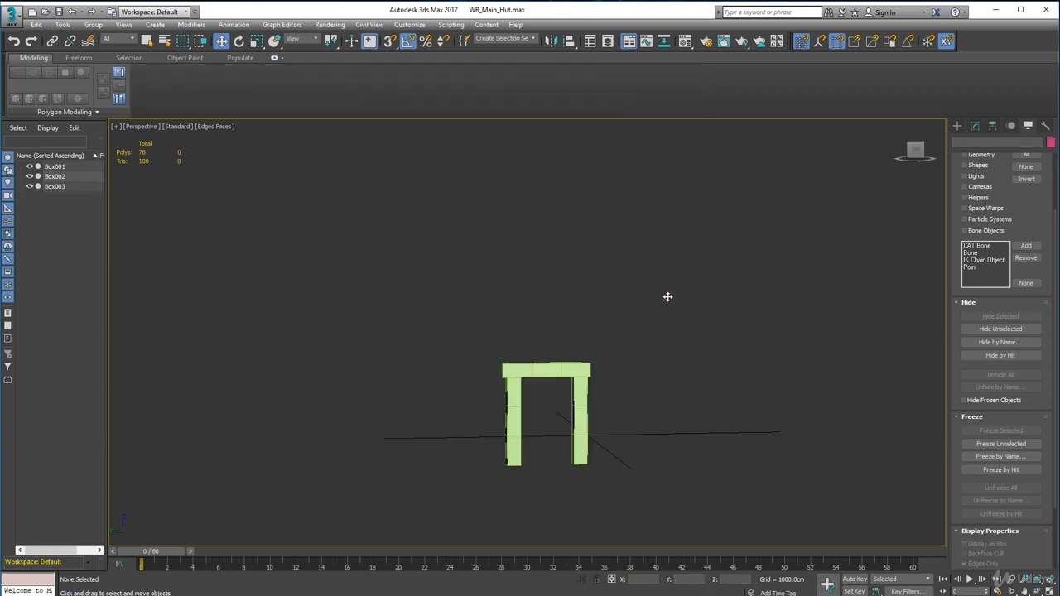
pyautogui.scroll(5, 653, 341)
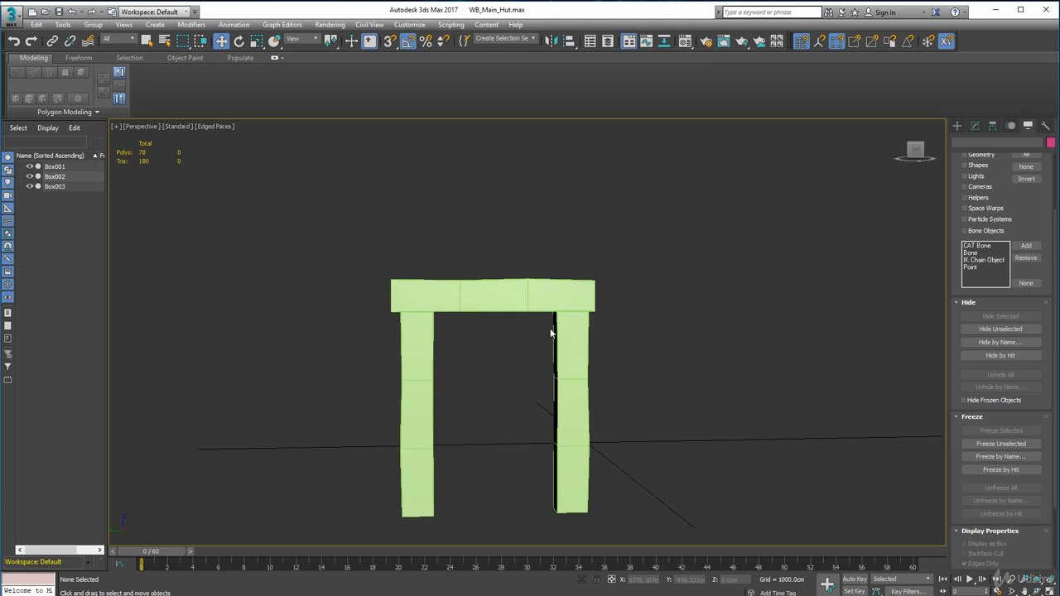
# Step: Save the scene as a new file named HD_Hut_Frame_Door.max in the High_Detail folder
pyautogui.click(20, 16)
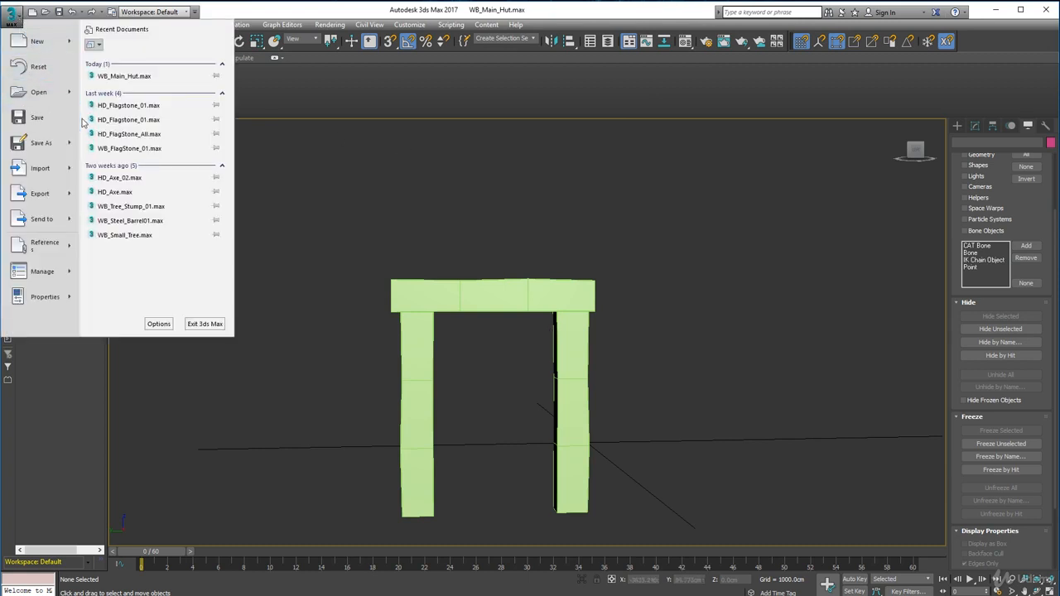
pyautogui.click(48, 146)
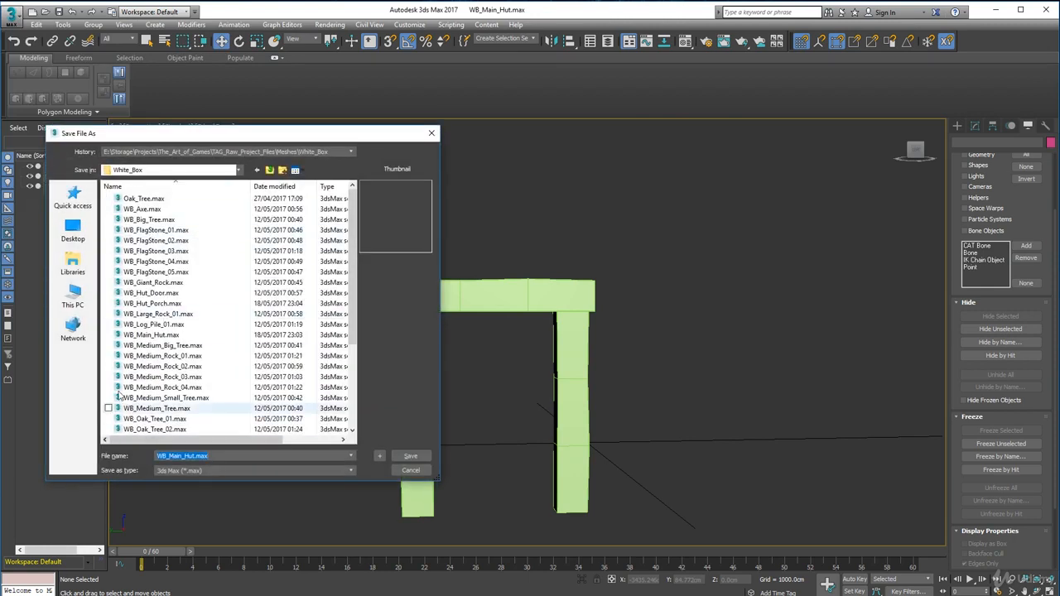
pyautogui.click(281, 170)
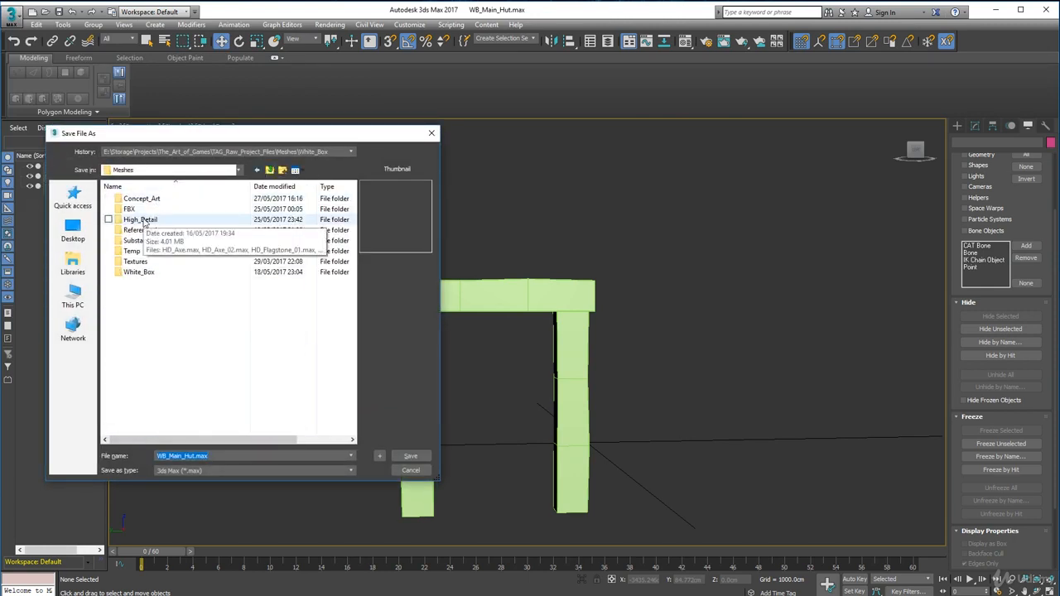
pyautogui.doubleClick(147, 219)
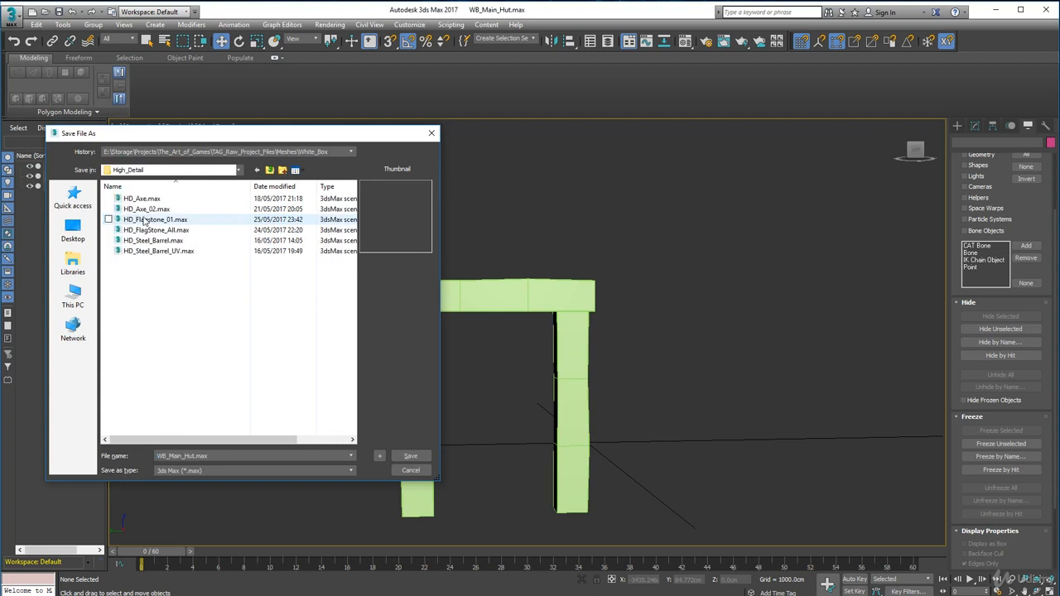
pyautogui.click(183, 456)
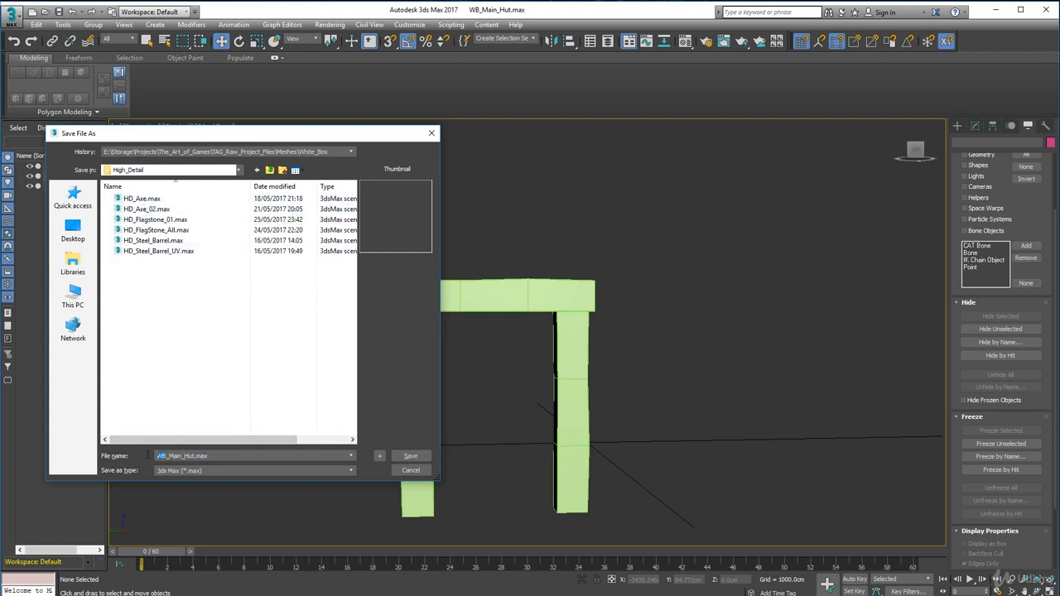
pyautogui.press('Home')
pyautogui.press('Delete')
pyautogui.press('Delete')
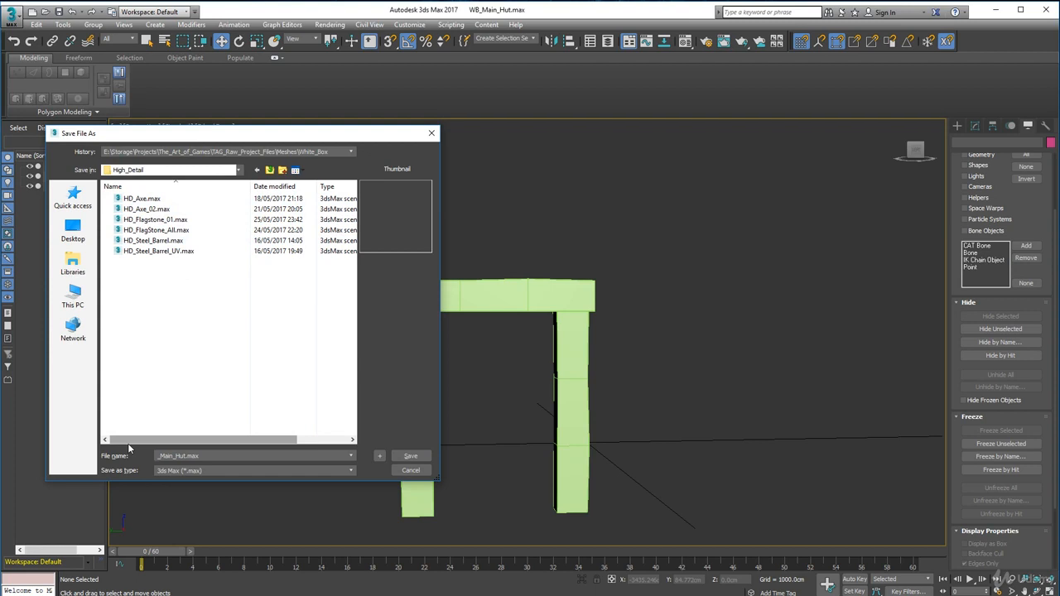
pyautogui.write('HD')
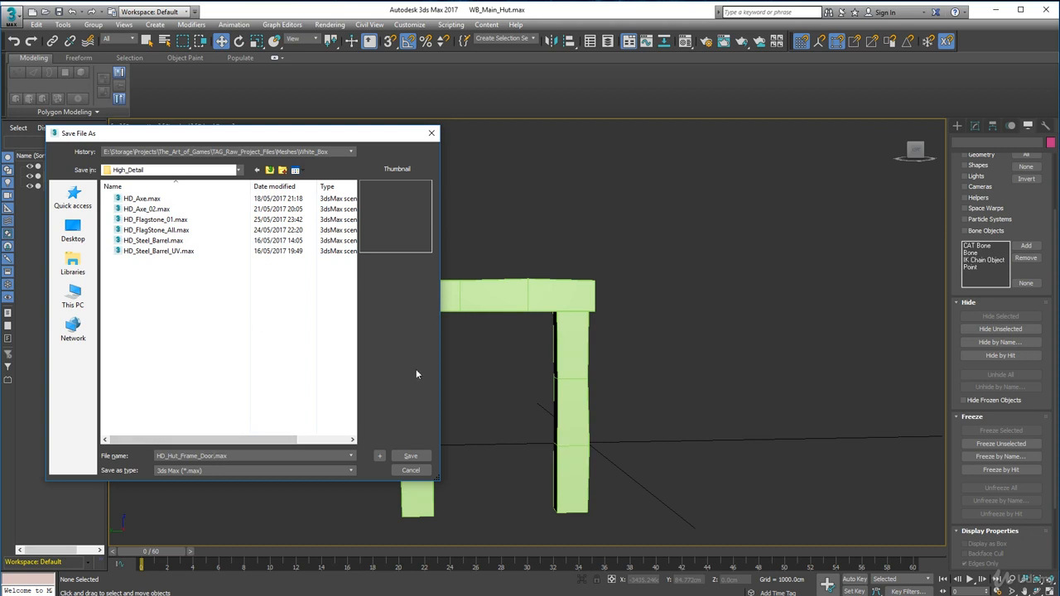
pyautogui.click(407, 456)
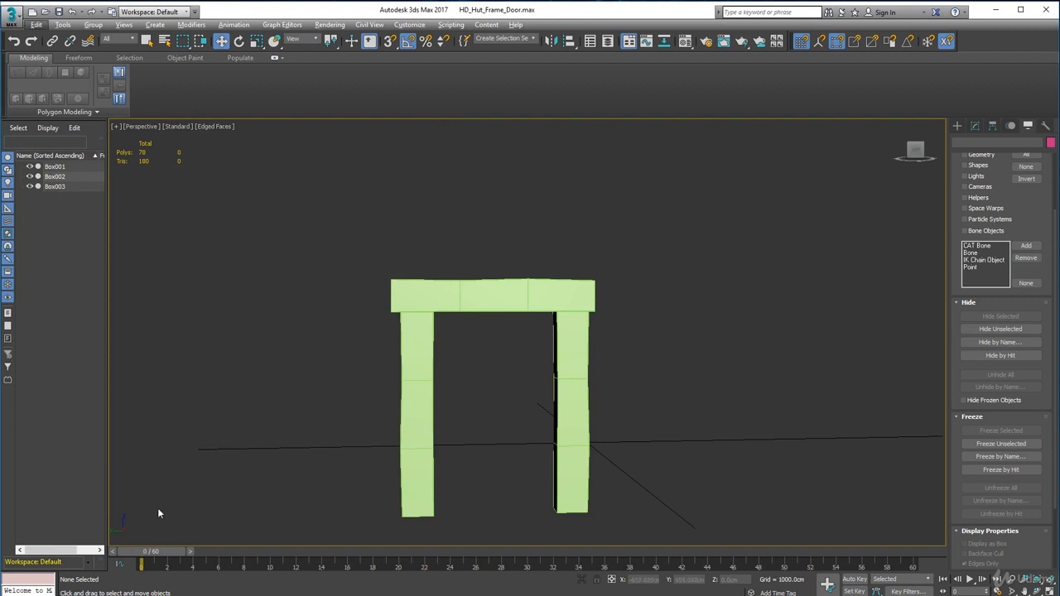
# Step: Switch to the Hut_suplementry_Reference.jpg image in Photo Gallery and examine the hut's door, frame beams and door reference photos up close
pyautogui.moveTo(189, 595)
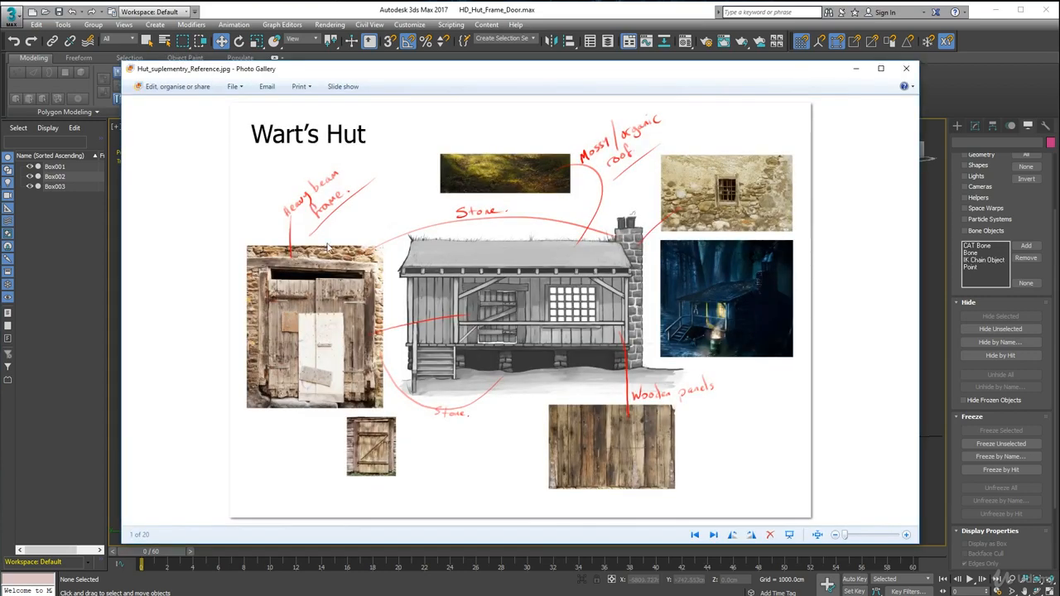
pyautogui.scroll(5, 474, 342)
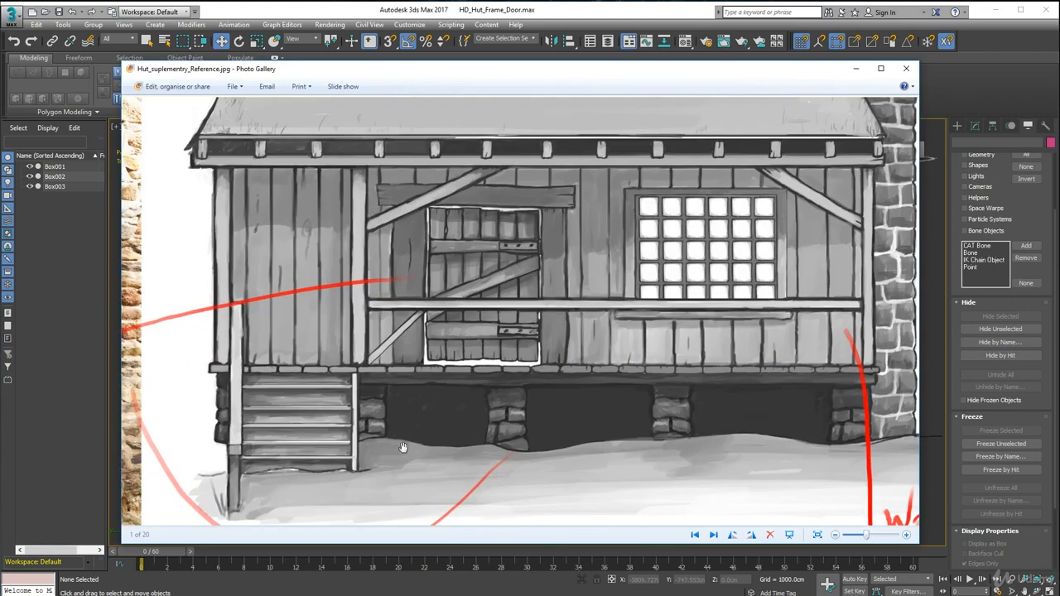
pyautogui.moveTo(403, 448); pyautogui.dragTo(292, 375)
pyautogui.scroll(2, 291, 375)
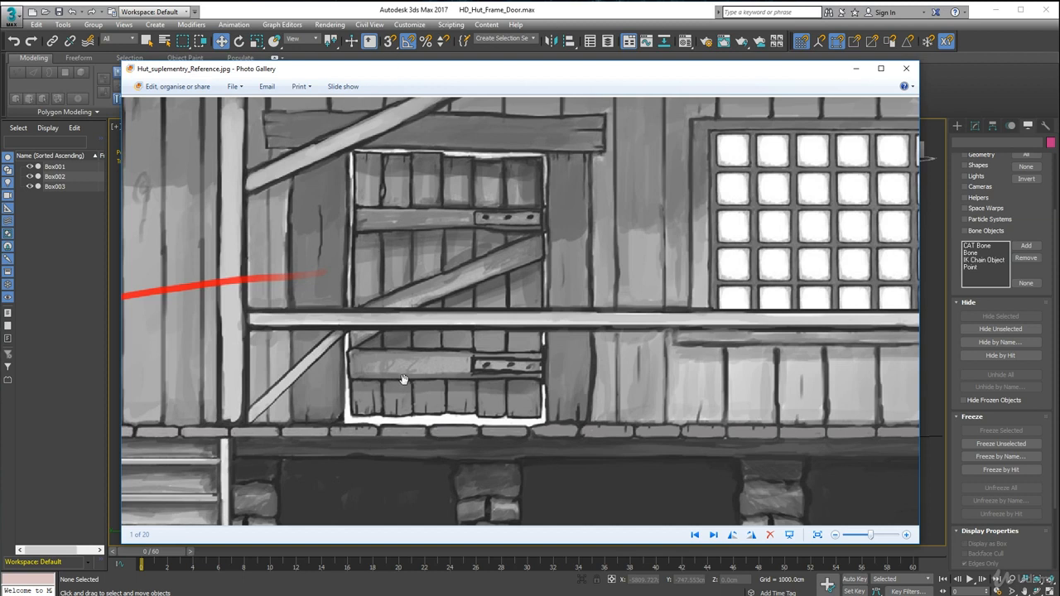
pyautogui.moveTo(403, 379); pyautogui.dragTo(419, 346)
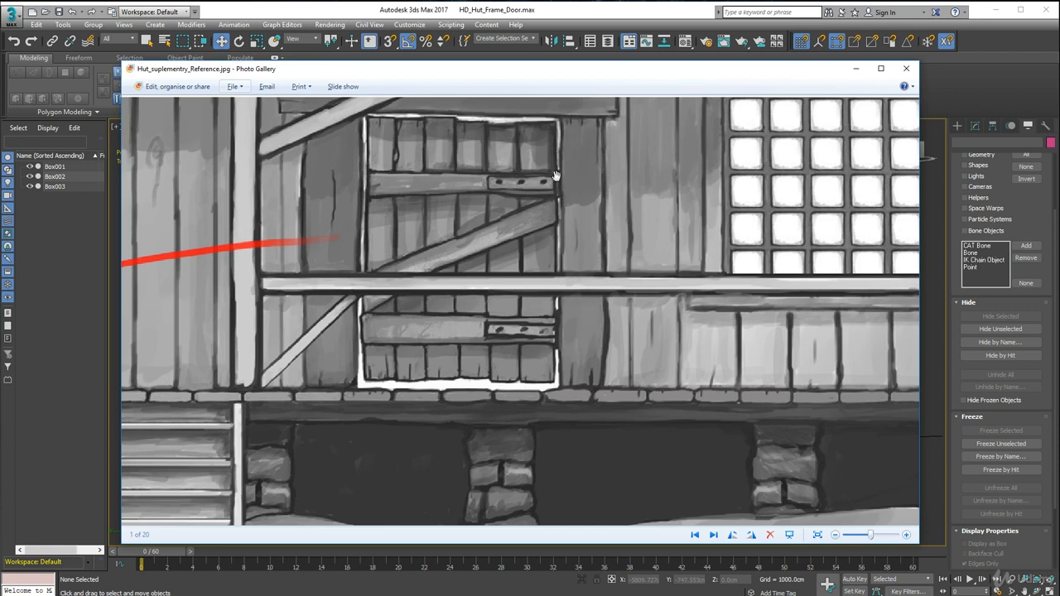
pyautogui.scroll(-3, 561, 340)
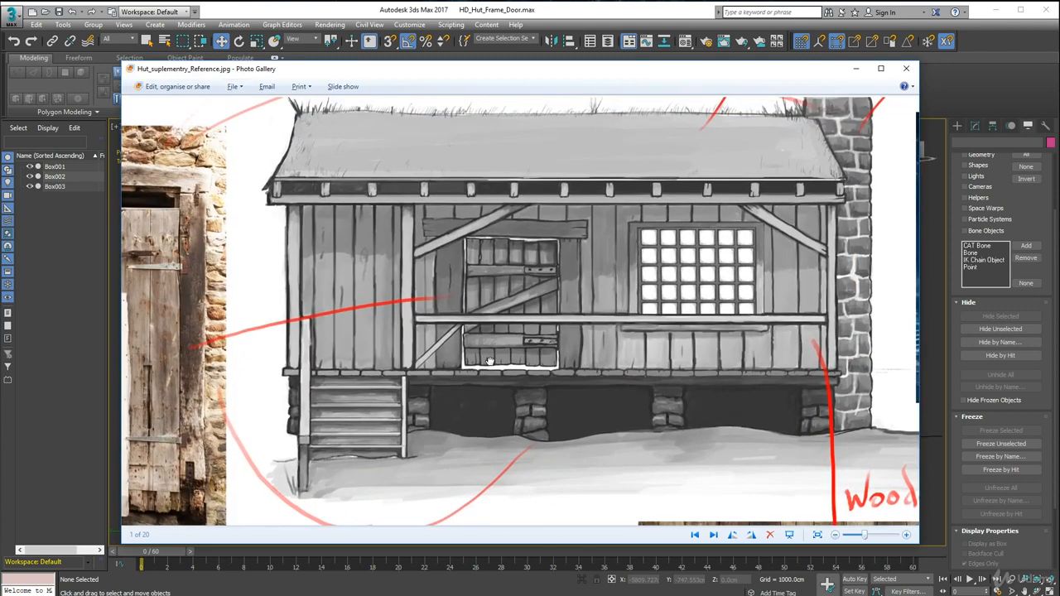
pyautogui.moveTo(489, 361); pyautogui.dragTo(488, 334)
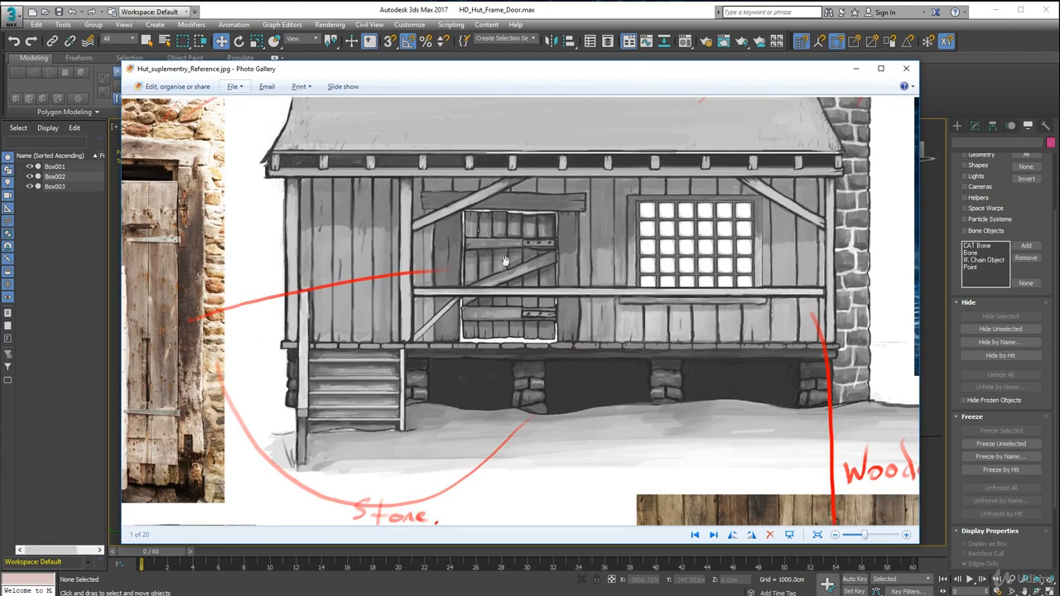
pyautogui.moveTo(311, 359); pyautogui.dragTo(529, 307)
pyautogui.moveTo(490, 384); pyautogui.dragTo(481, 206)
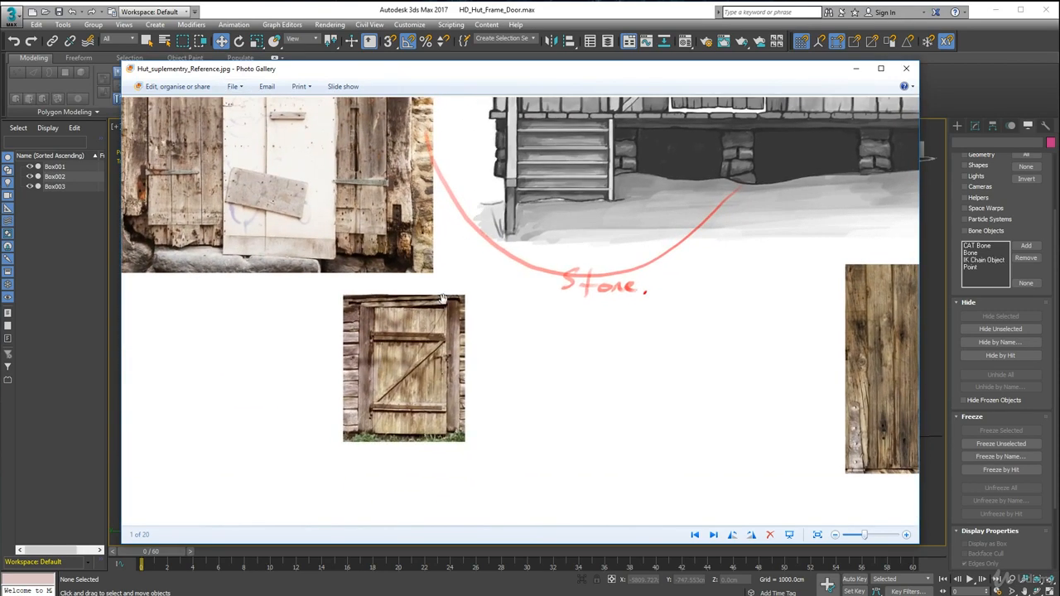
# Step: Examine the door photo and the hut drawing's door in the reference image, and return to the 3ds Max scene
pyautogui.moveTo(552, 239); pyautogui.dragTo(364, 474)
pyautogui.moveTo(554, 342); pyautogui.dragTo(467, 383)
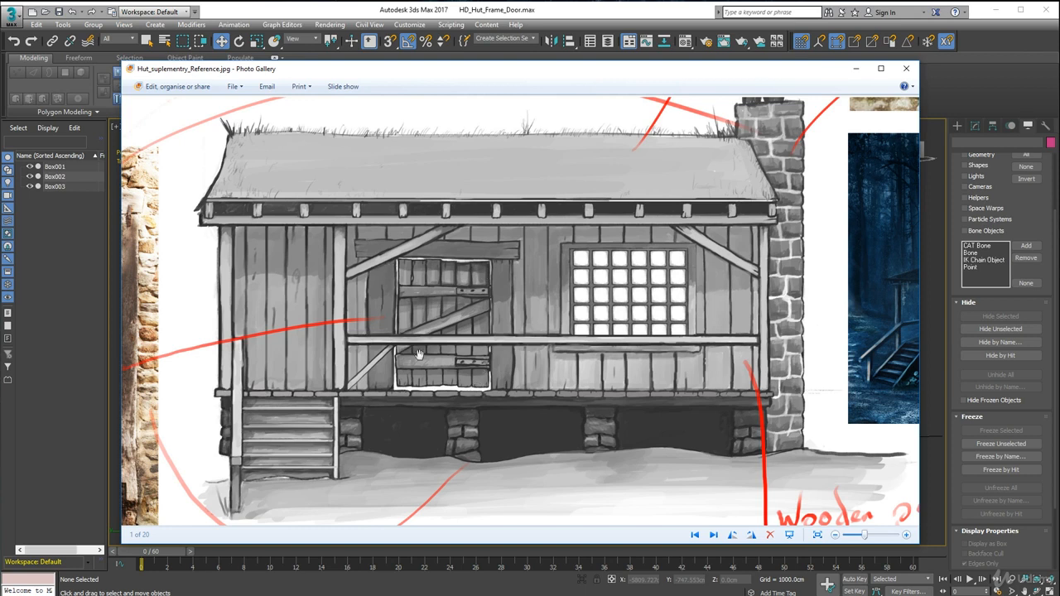
pyautogui.click(855, 69)
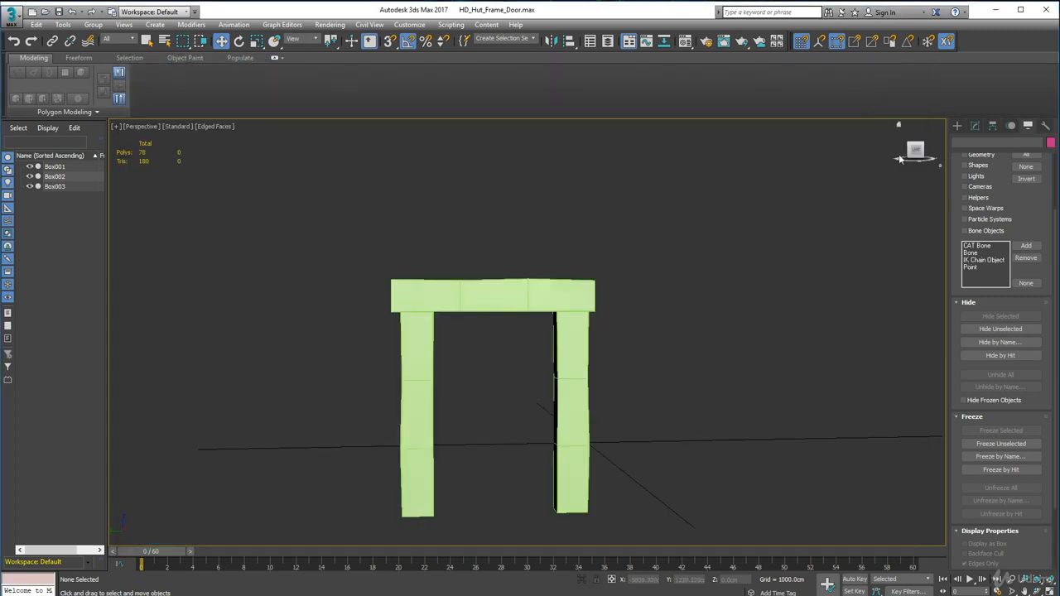
# Step: Create a door box between the two frame posts, about 147.5 cm long, 13 cm wide and 249.4 cm high
pyautogui.click(957, 125)
pyautogui.click(979, 192)
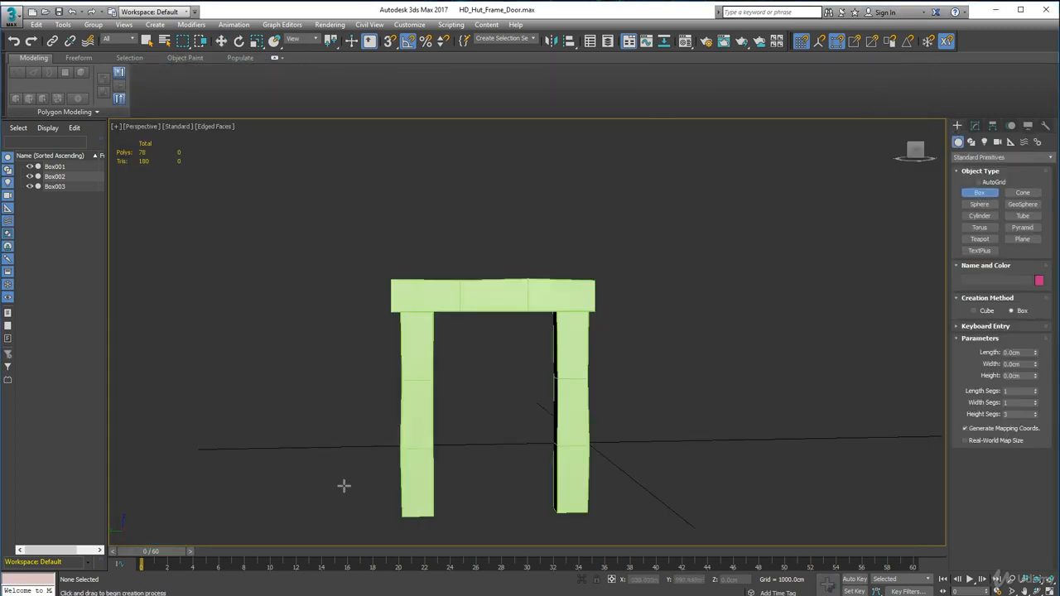
pyautogui.keyDown('alt'); pyautogui.moveTo(451, 501); pyautogui.dragTo(464, 407, button='middle'); pyautogui.keyUp('alt')
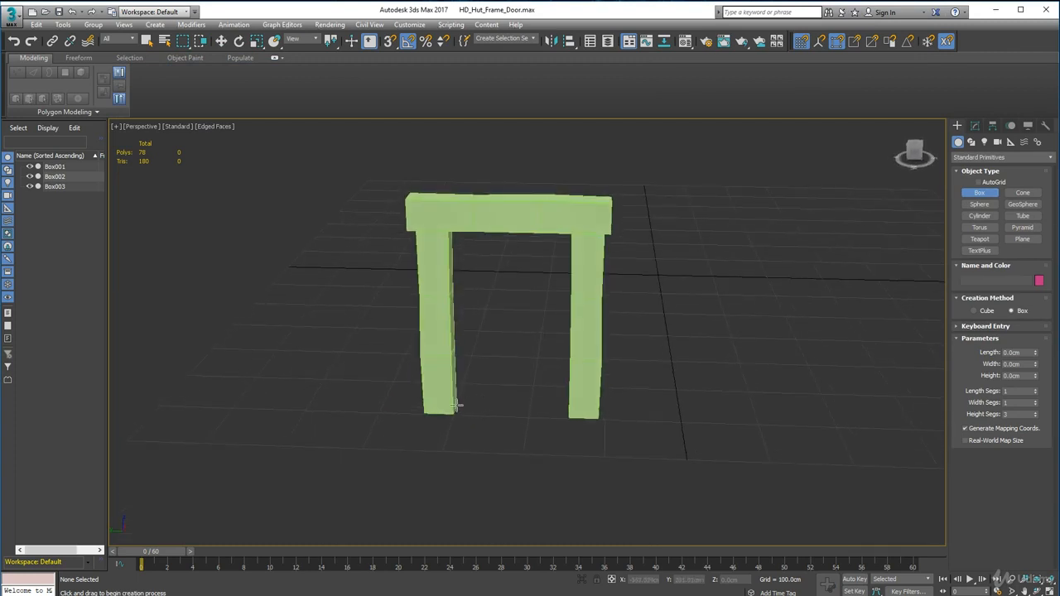
pyautogui.moveTo(456, 406); pyautogui.dragTo(566, 415)
pyautogui.click(569, 231)
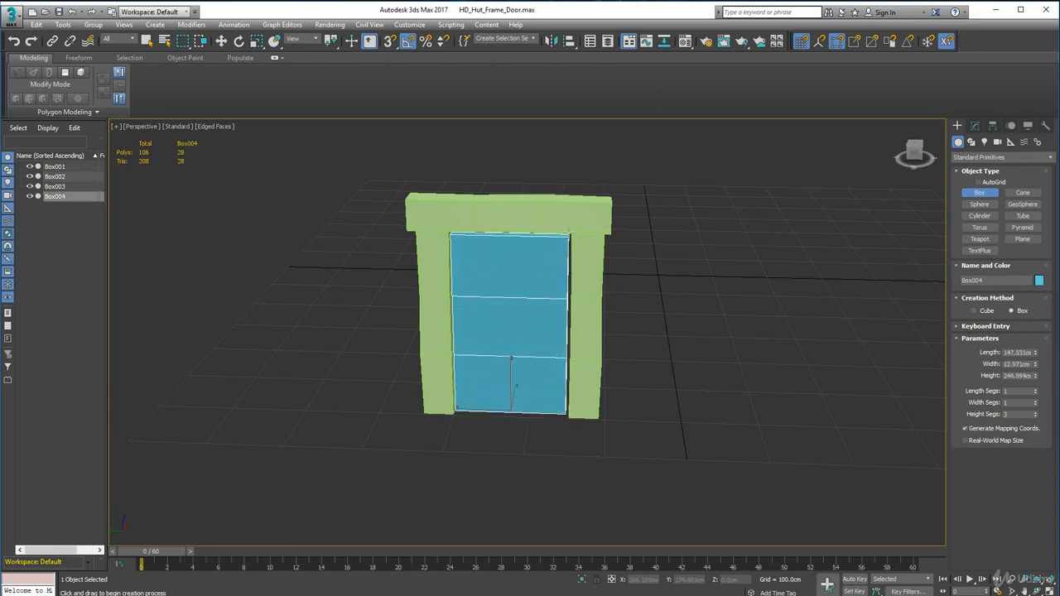
pyautogui.click(569, 230)
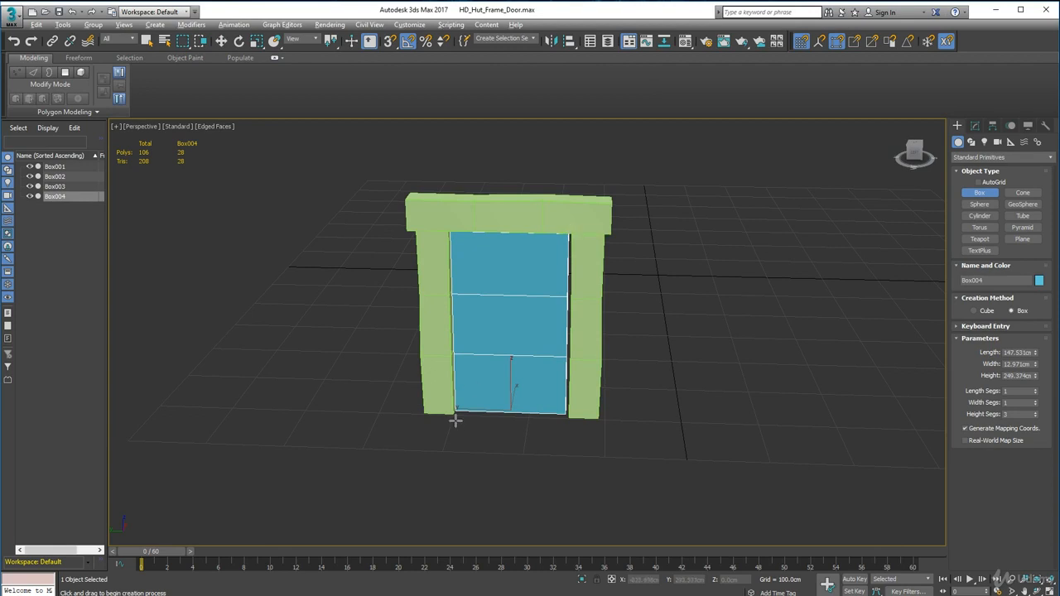
pyautogui.keyDown('alt'); pyautogui.moveTo(463, 402); pyautogui.dragTo(467, 369, button='middle'); pyautogui.keyUp('alt')
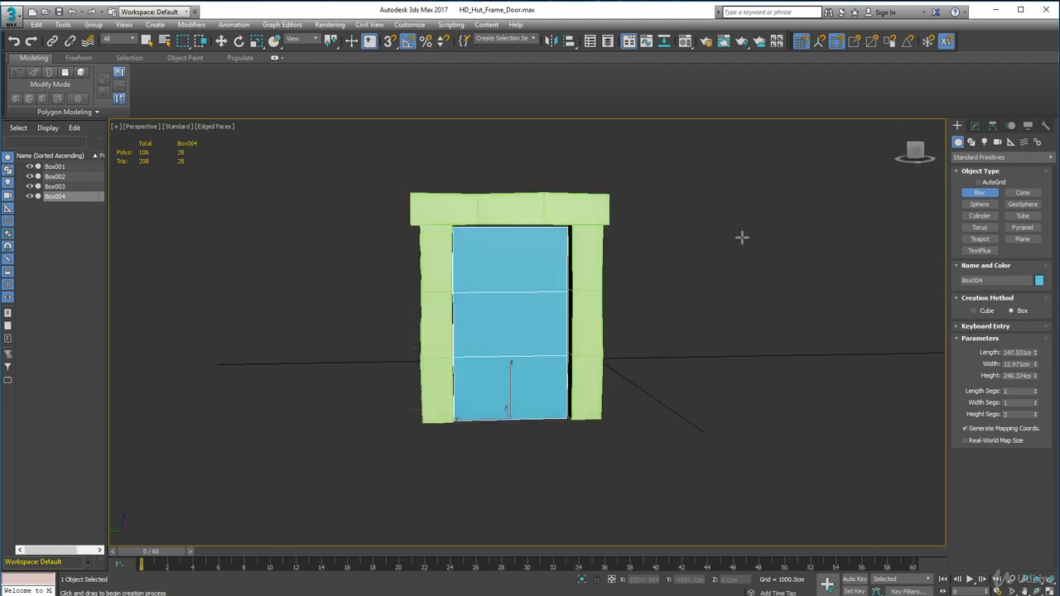
# Step: Give the door box and the three frame beams the same grey-brown custom object color
pyautogui.click(149, 40)
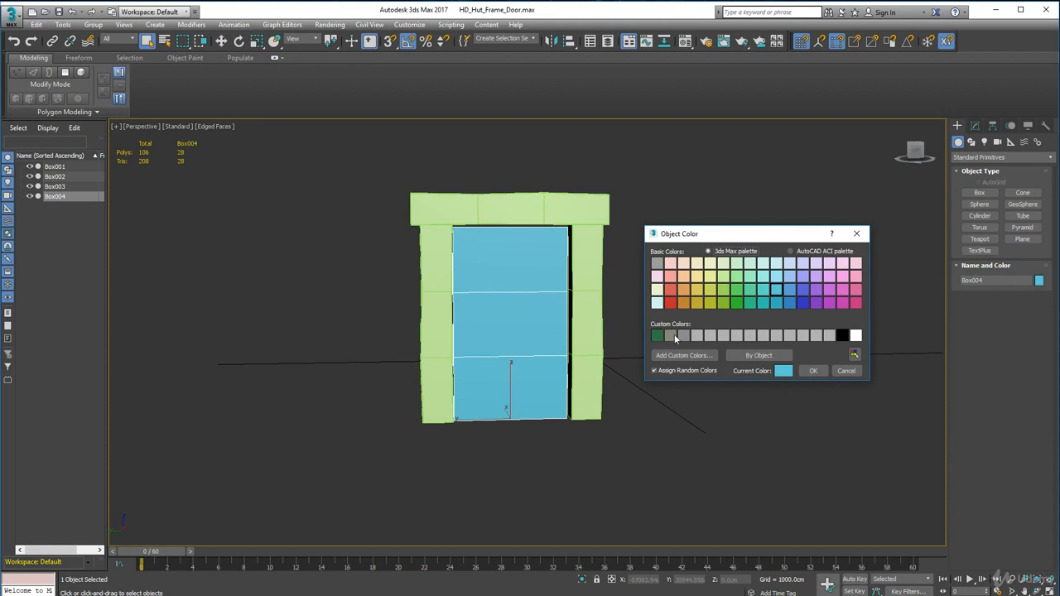
pyautogui.click(675, 336)
pyautogui.click(812, 370)
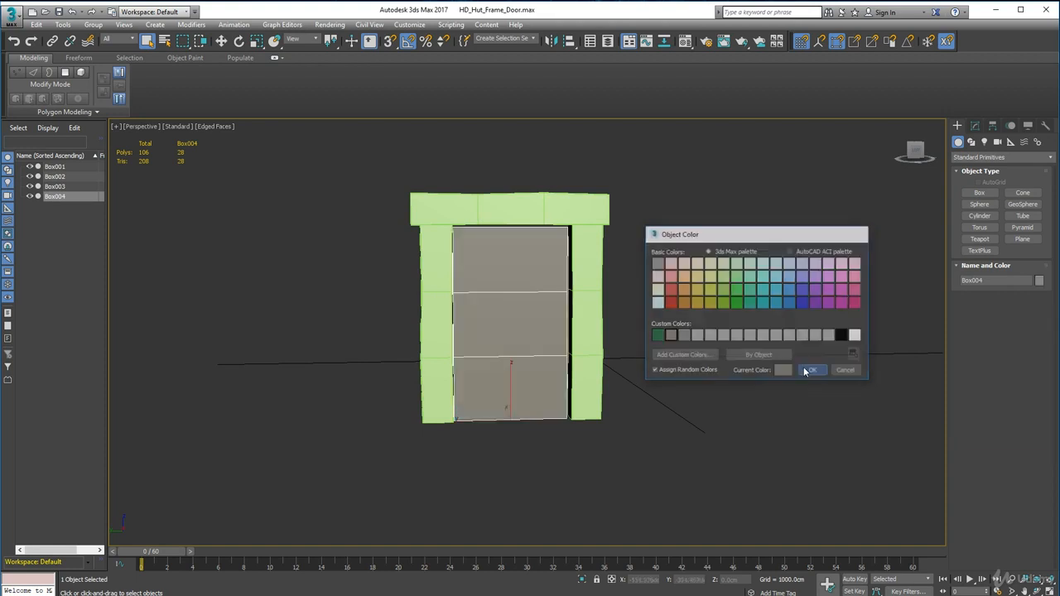
pyautogui.hotkey('ctrl', 'i')
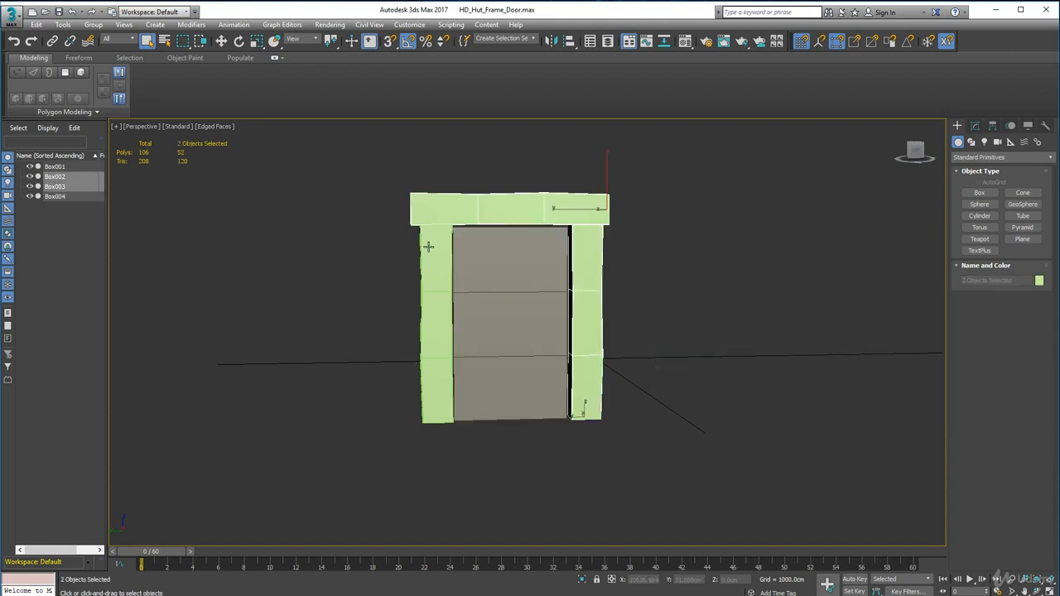
pyautogui.click(1039, 281)
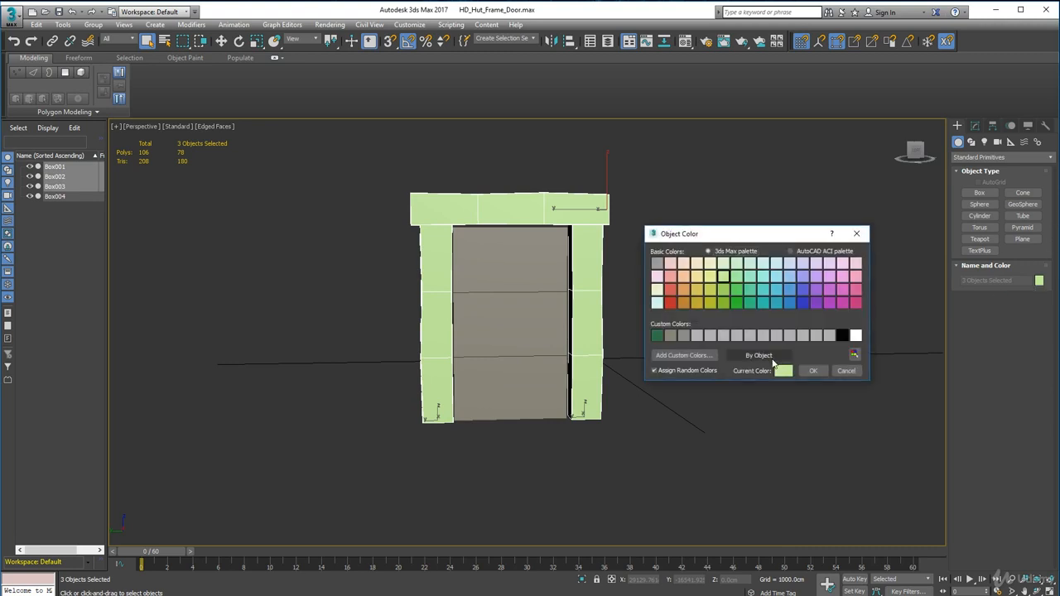
pyautogui.click(671, 336)
pyautogui.click(812, 370)
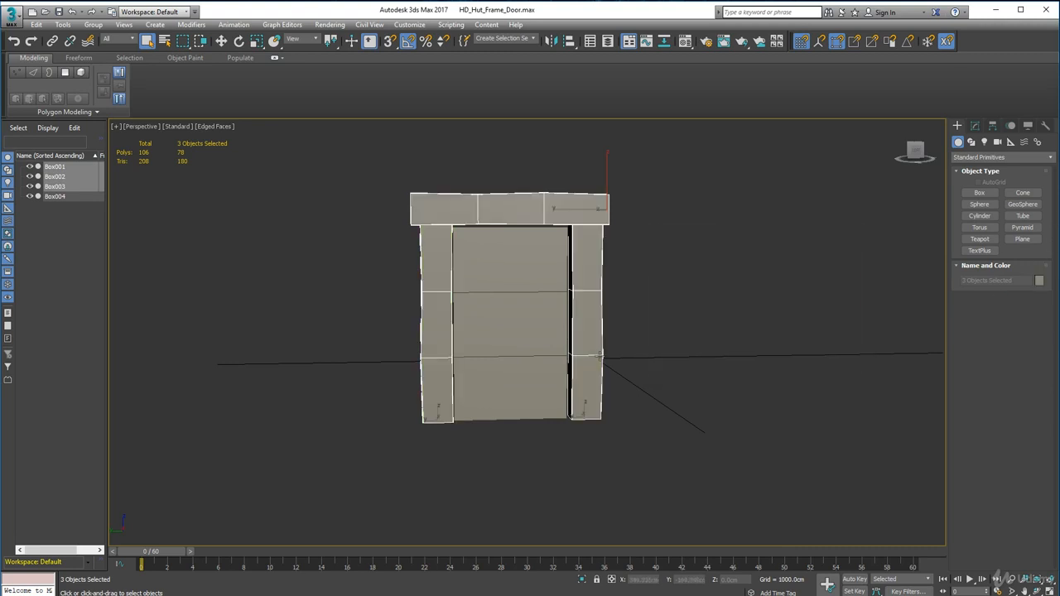
pyautogui.click(707, 378)
pyautogui.scroll(-2, 487, 336)
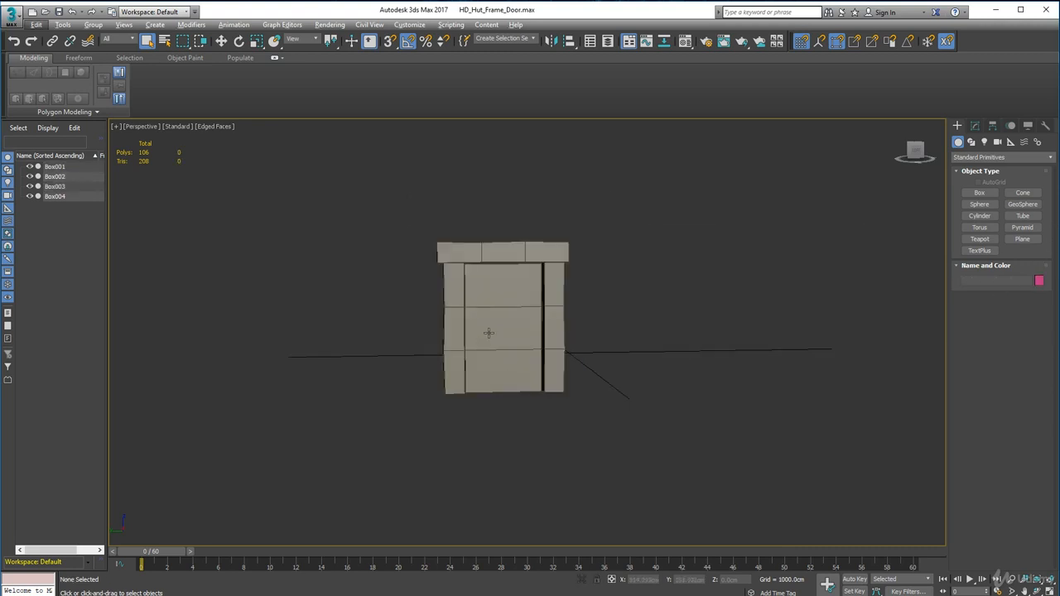
# Step: Set the door box's length segments to 5 to divide it into vertical planks
pyautogui.click(489, 333)
pyautogui.scroll(3, 483, 337)
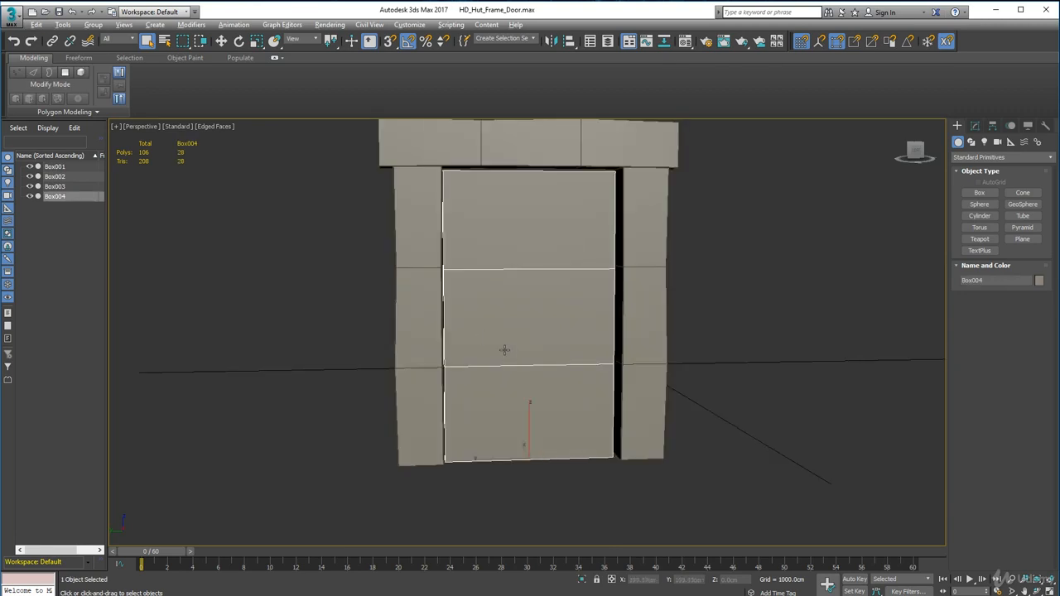
pyautogui.moveTo(455, 430)
pyautogui.keyDown('alt'); pyautogui.mouseDown(button='middle')
pyautogui.moveTo(476, 404)
pyautogui.moveTo(456, 431)
pyautogui.mouseUp(button='middle'); pyautogui.keyUp('alt')
pyautogui.click(975, 125)
pyautogui.click(1035, 420)
pyautogui.click(1035, 419)
pyautogui.click(1035, 420)
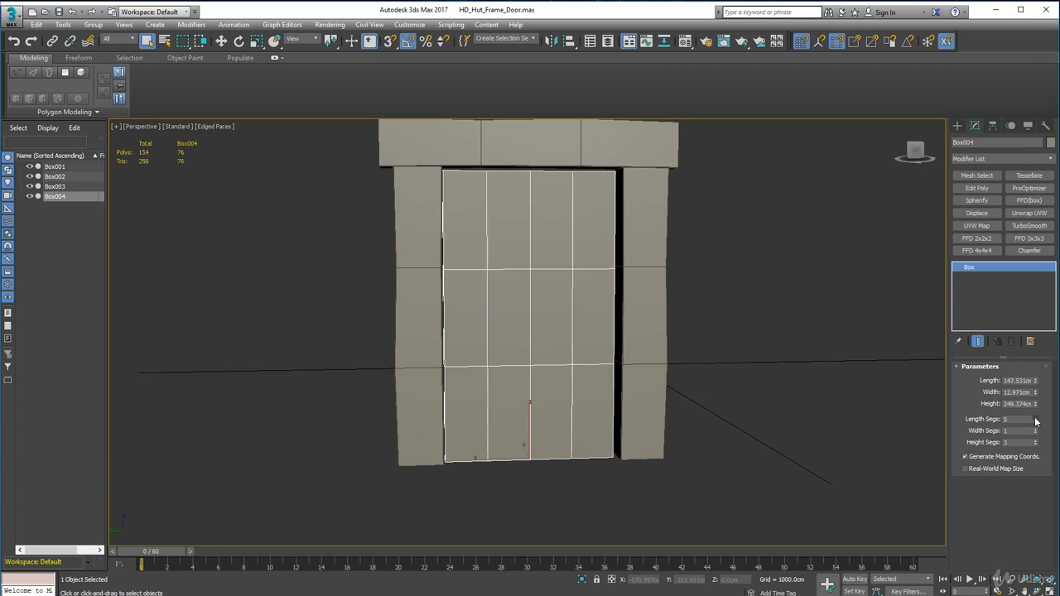
pyautogui.click(1035, 419)
# Step: Thin the door box by reducing its width to 6.971 cm, checking its thickness against the frame posts
pyautogui.keyDown('alt'); pyautogui.moveTo(748, 457); pyautogui.dragTo(614, 398, button='middle'); pyautogui.keyUp('alt')
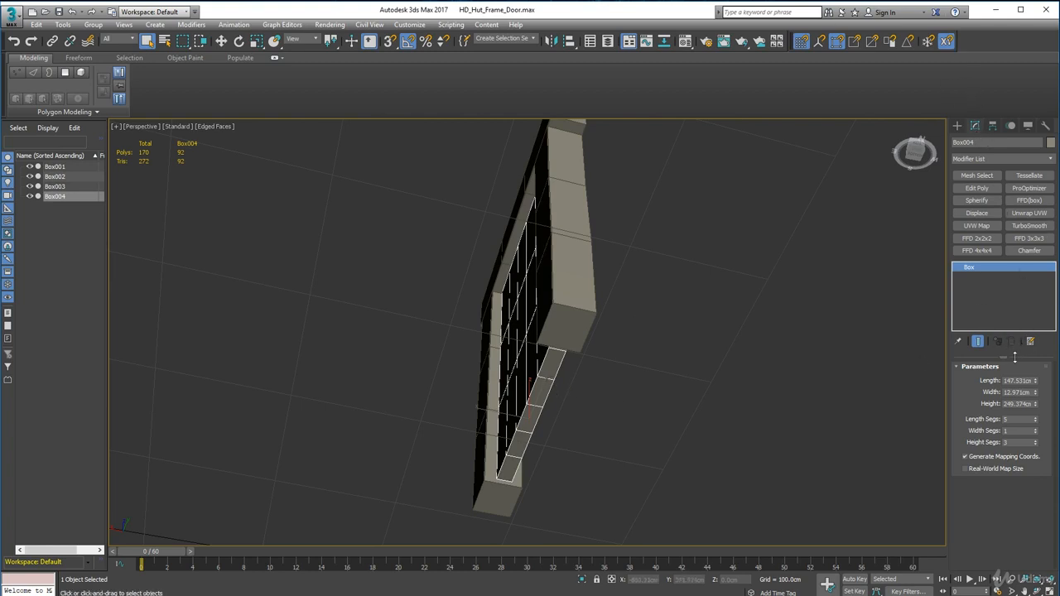
pyautogui.moveTo(1036, 394); pyautogui.dragTo(1037, 400)
pyautogui.keyDown('alt'); pyautogui.moveTo(887, 392); pyautogui.dragTo(666, 383, button='middle'); pyautogui.keyUp('alt')
pyautogui.scroll(5, 609, 423)
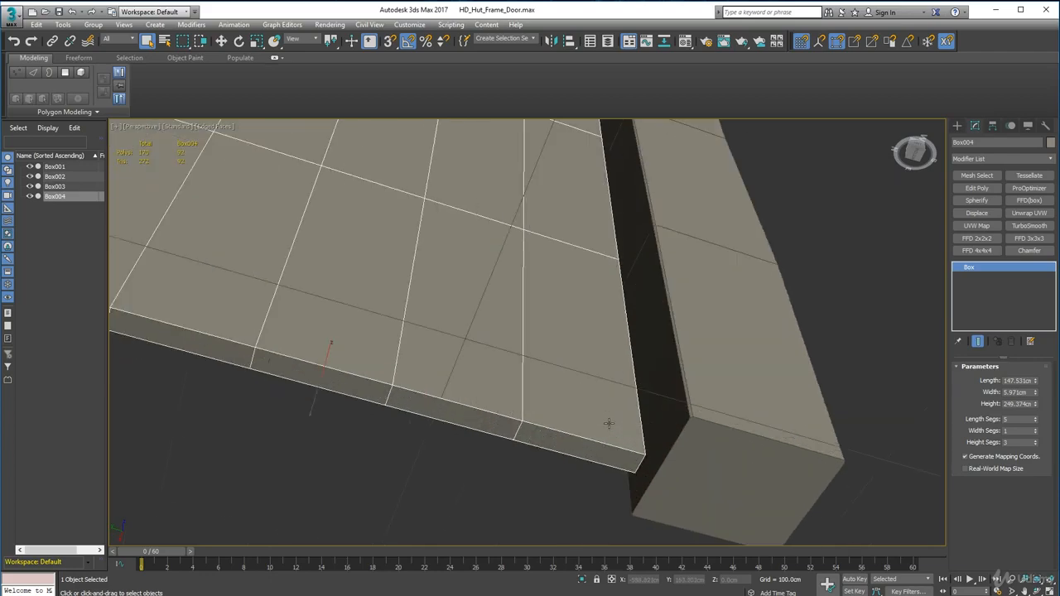
pyautogui.keyDown('alt'); pyautogui.moveTo(631, 460); pyautogui.dragTo(796, 537, button='middle'); pyautogui.keyUp('alt')
pyautogui.scroll(-2, 493, 279)
pyautogui.moveTo(499, 265); pyautogui.dragTo(433, 328, button='middle')
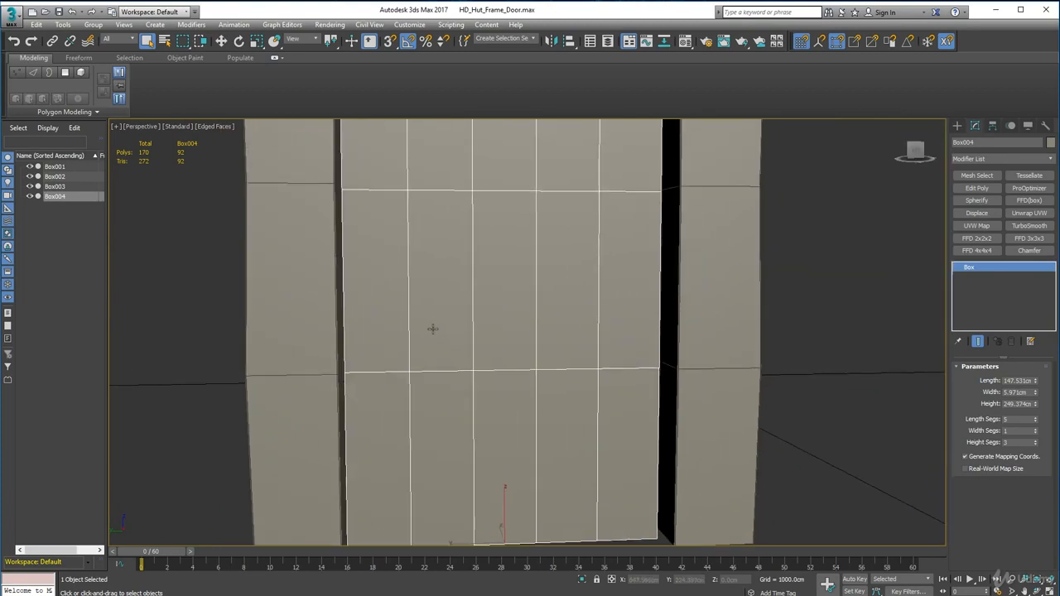
pyautogui.keyDown('alt'); pyautogui.moveTo(630, 344); pyautogui.dragTo(621, 339, button='middle'); pyautogui.keyUp('alt')
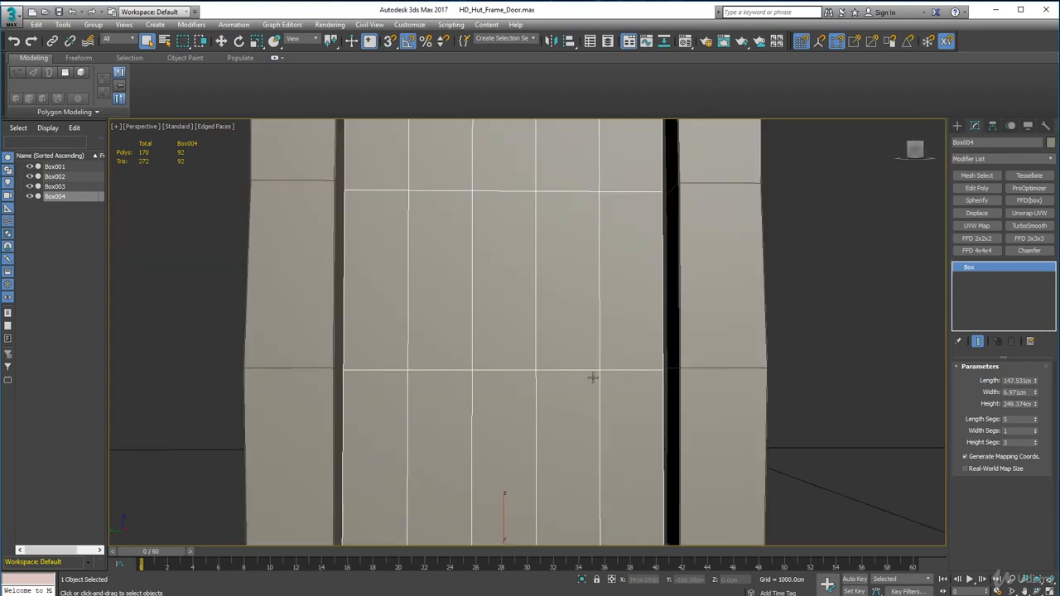
pyautogui.moveTo(593, 378); pyautogui.dragTo(543, 353, button='middle')
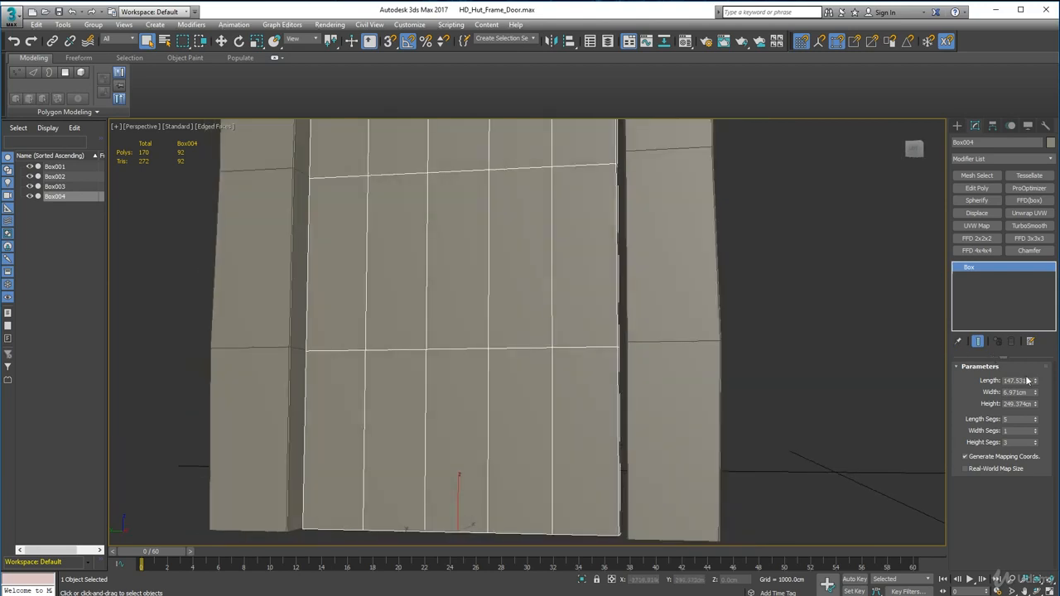
# Step: Increase the door box's length to 150.496 cm and shift it sideways to center it between the posts
pyautogui.moveTo(1034, 382); pyautogui.dragTo(1034, 381)
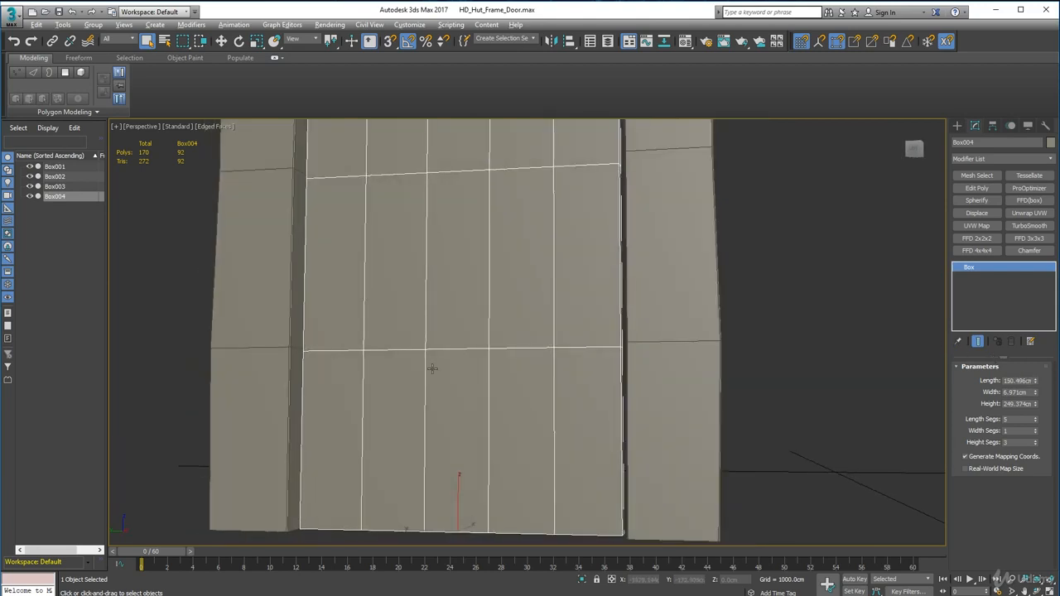
pyautogui.keyDown('alt'); pyautogui.moveTo(432, 368); pyautogui.dragTo(464, 374, button='middle'); pyautogui.keyUp('alt')
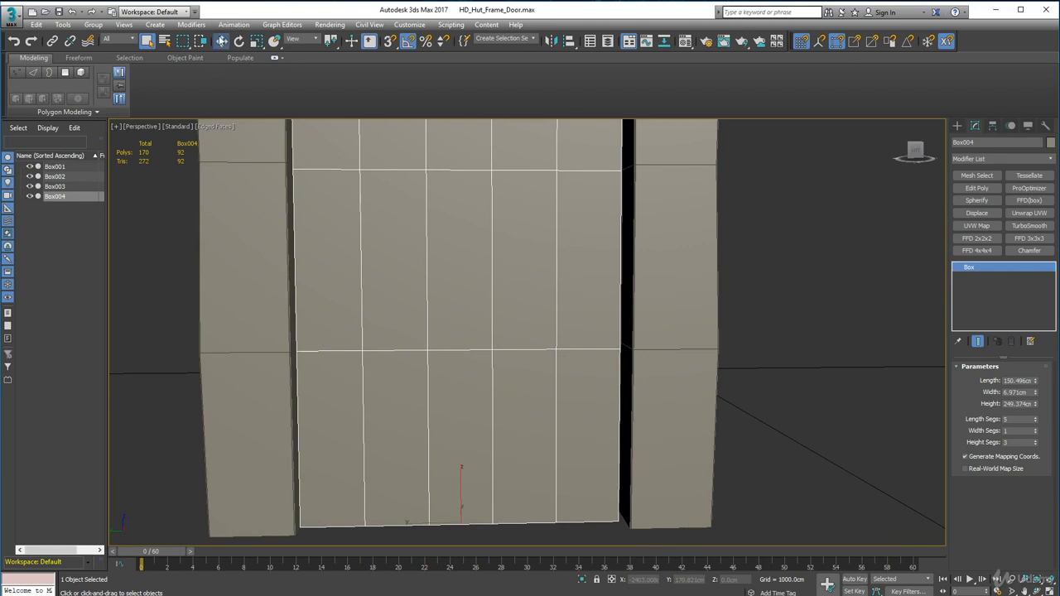
pyautogui.click(221, 40)
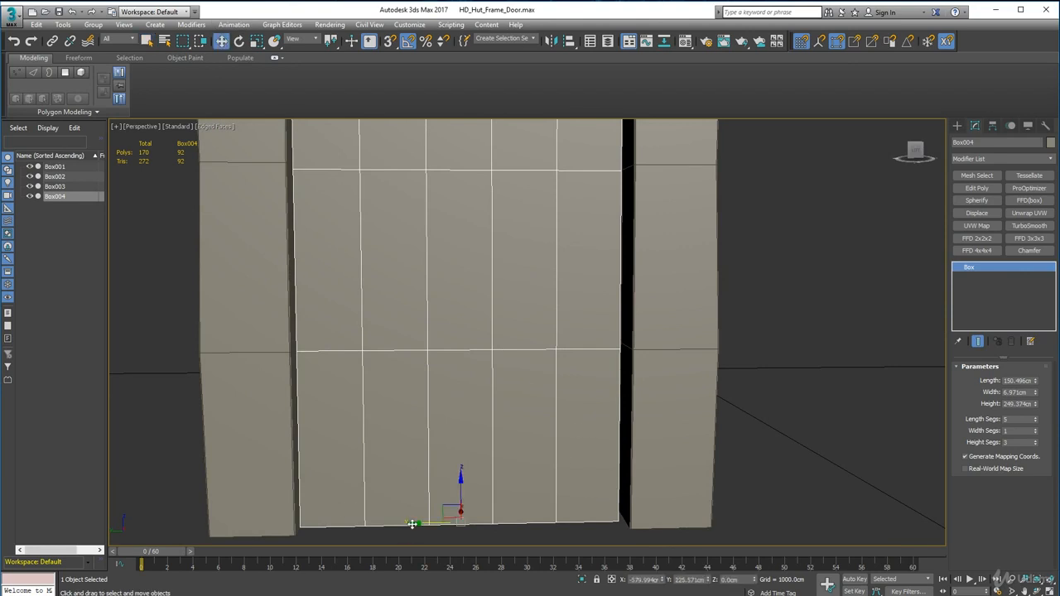
pyautogui.moveTo(412, 524); pyautogui.dragTo(413, 525)
pyautogui.moveTo(440, 450)
pyautogui.keyDown('alt'); pyautogui.mouseDown(button='middle')
pyautogui.moveTo(466, 392)
pyautogui.moveTo(433, 464)
pyautogui.moveTo(443, 445)
pyautogui.mouseUp(button='middle'); pyautogui.keyUp('alt')
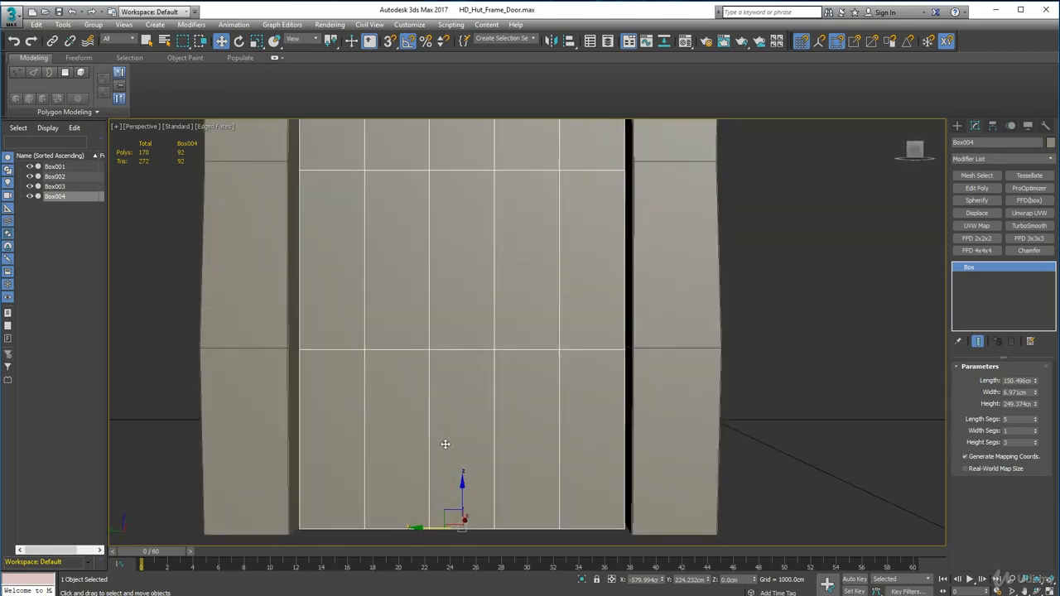
# Step: Check the door's fit under the lintel and convert the door box to an Editable Poly
pyautogui.moveTo(456, 215); pyautogui.dragTo(463, 264, button='middle')
pyautogui.scroll(-3, 463, 263)
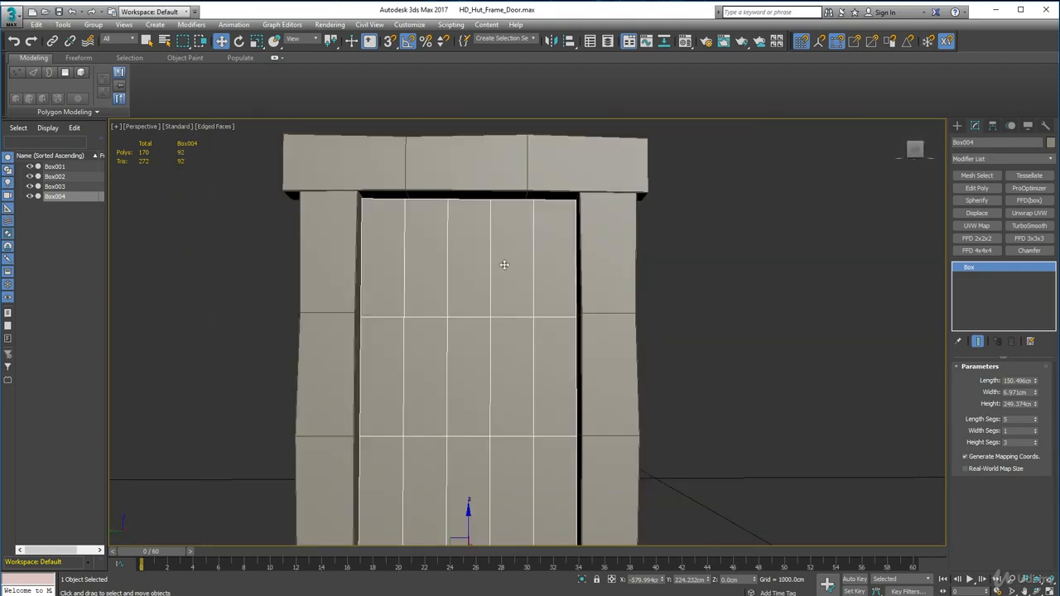
pyautogui.scroll(2, 440, 241)
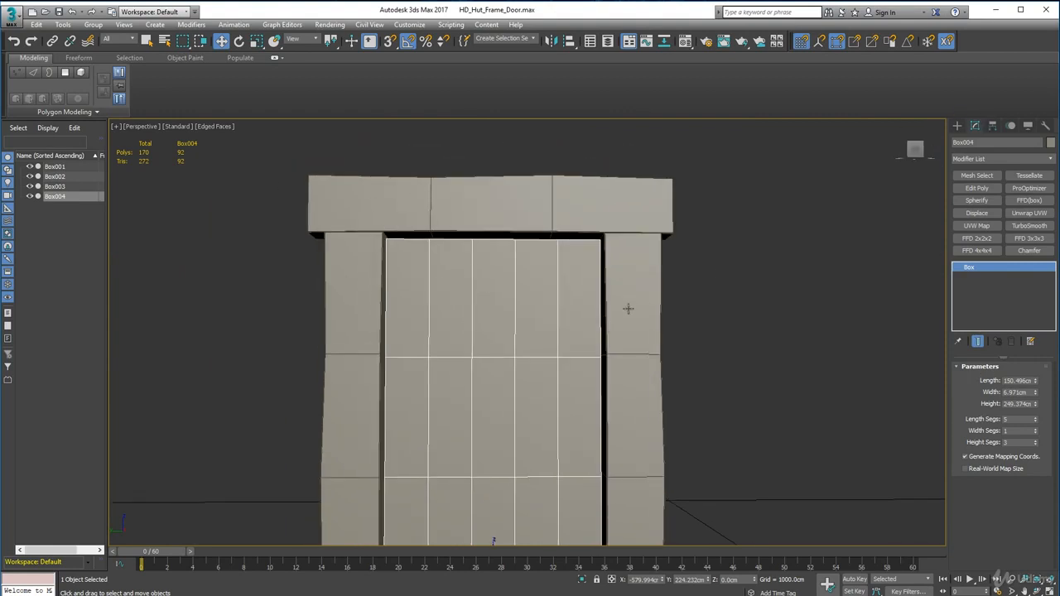
pyautogui.rightClick(408, 383)
pyautogui.moveTo(474, 496)
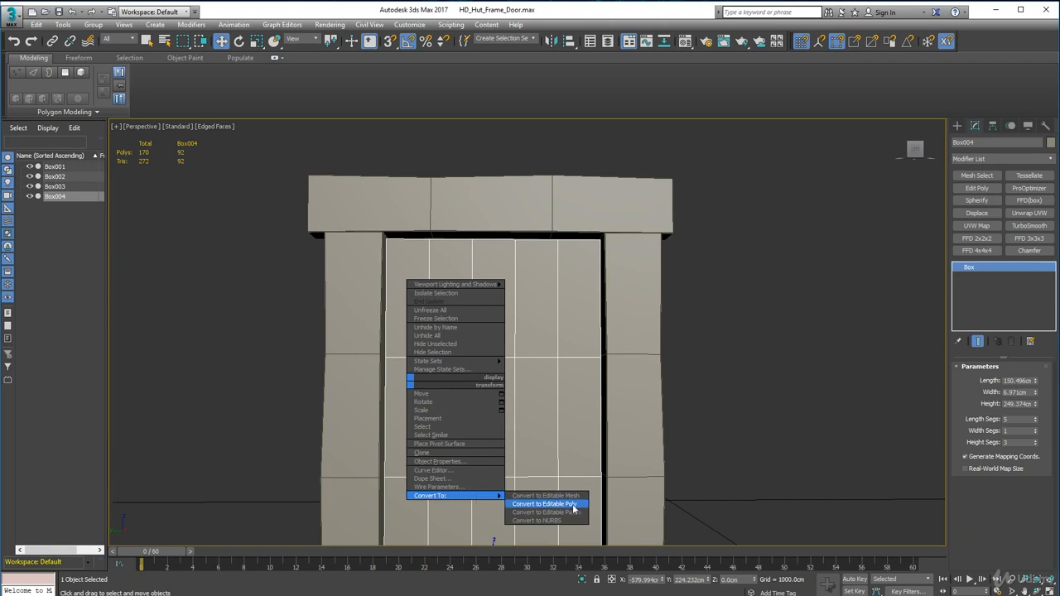
pyautogui.click(546, 503)
pyautogui.moveTo(494, 429)
pyautogui.keyDown('alt'); pyautogui.mouseDown(button='middle')
pyautogui.moveTo(504, 447)
pyautogui.moveTo(502, 378)
pyautogui.moveTo(428, 414)
pyautogui.moveTo(536, 420)
pyautogui.moveTo(463, 409)
pyautogui.moveTo(480, 416)
pyautogui.mouseUp(button='middle'); pyautogui.keyUp('alt')
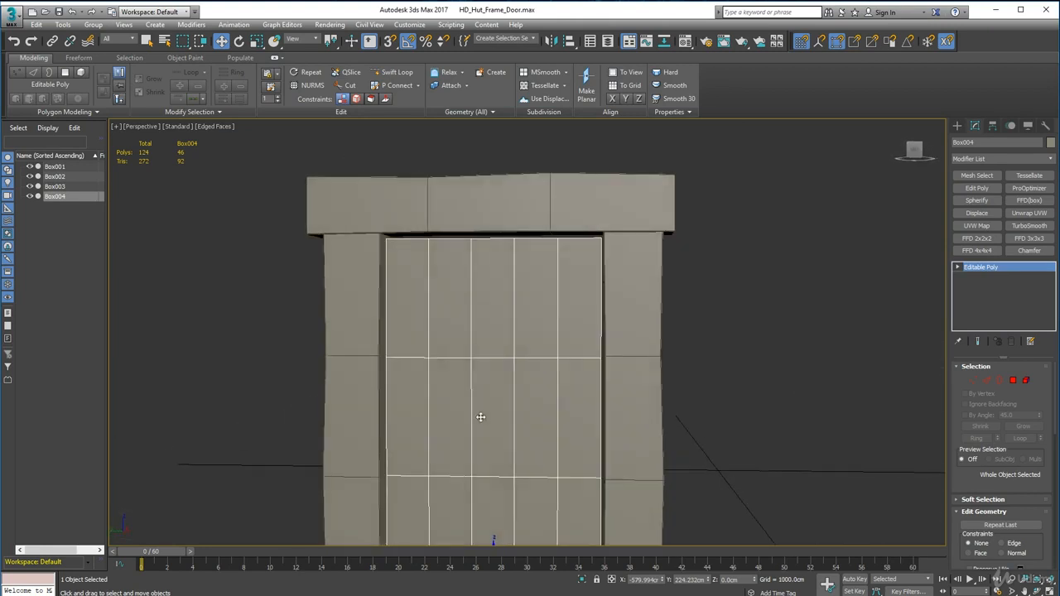
# Step: Lower individual vertex pairs along the door's top edge by slightly different amounts so the plank ends look uneven
pyautogui.click(973, 381)
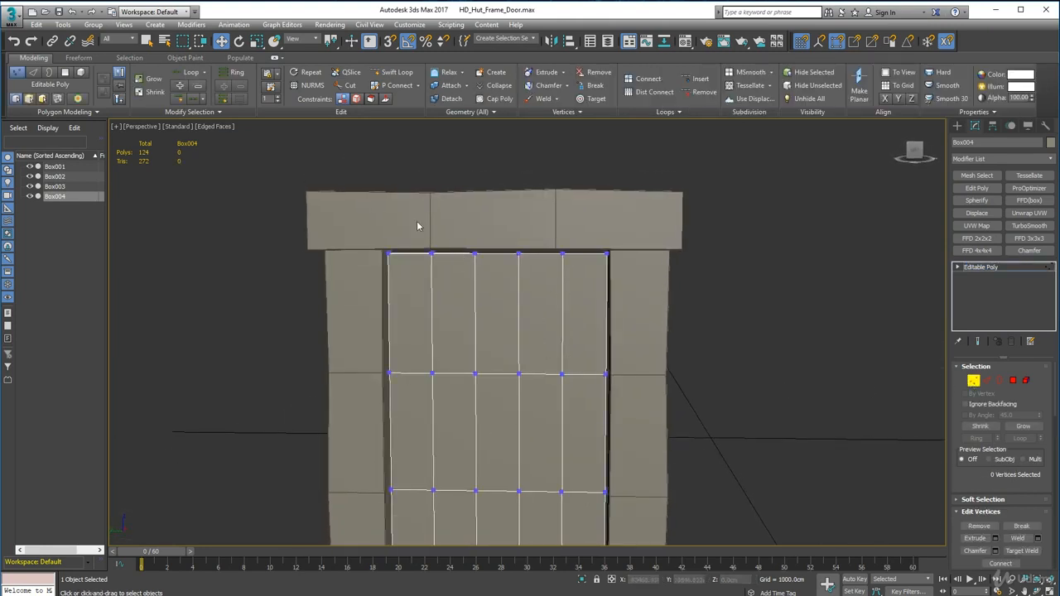
pyautogui.moveTo(417, 225); pyautogui.dragTo(452, 271)
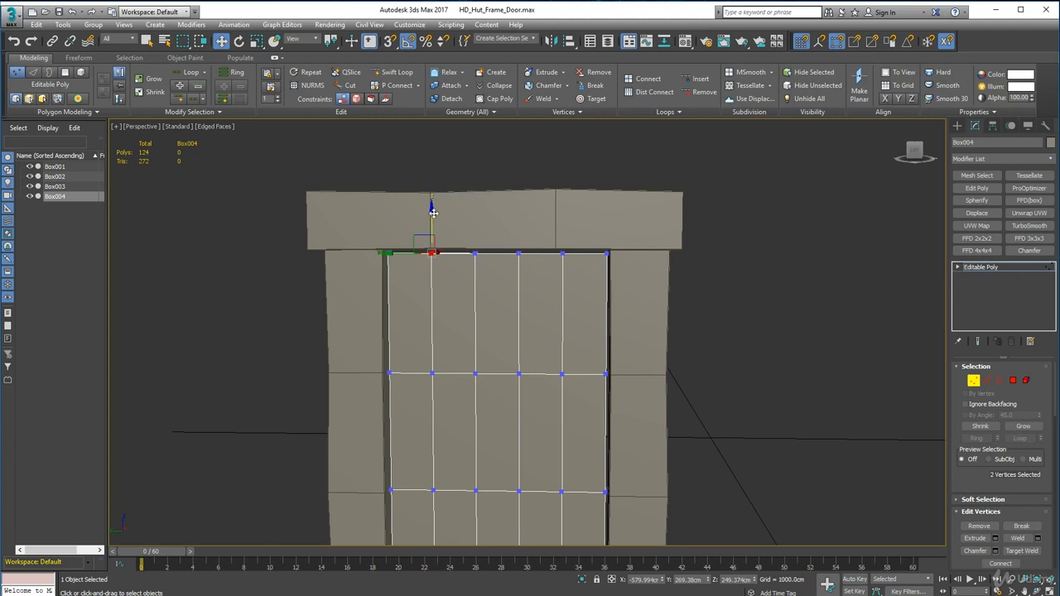
pyautogui.moveTo(431, 212); pyautogui.dragTo(432, 215)
pyautogui.moveTo(423, 224); pyautogui.dragTo(485, 264)
pyautogui.moveTo(453, 208); pyautogui.dragTo(577, 271)
pyautogui.moveTo(542, 228); pyautogui.dragTo(578, 269)
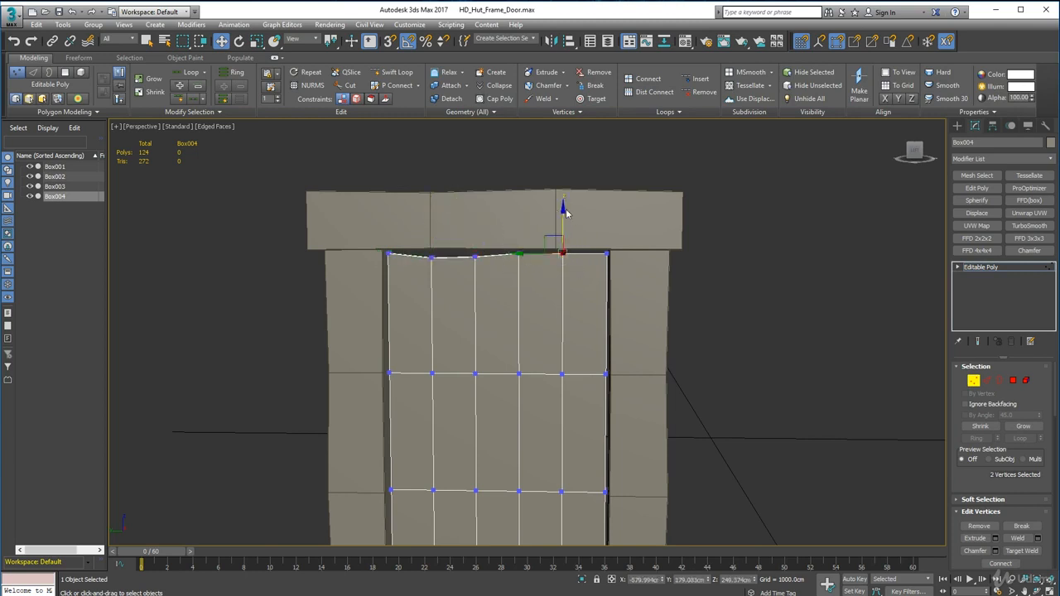
pyautogui.moveTo(564, 211); pyautogui.dragTo(623, 269)
pyautogui.moveTo(607, 209); pyautogui.dragTo(607, 215)
pyautogui.keyDown('alt'); pyautogui.moveTo(507, 285); pyautogui.dragTo(607, 313, button='middle'); pyautogui.keyUp('alt')
pyautogui.scroll(-4, 502, 261)
pyautogui.press('1')
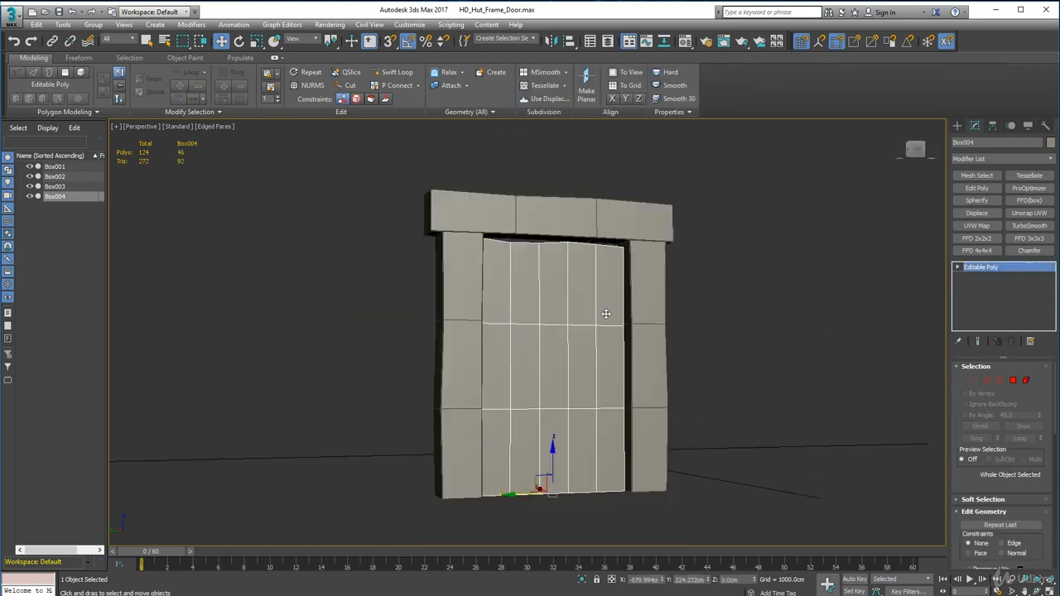
# Step: Raise two of the vertex pairs on the door's top edge slightly to refine its uneven outline
pyautogui.scroll(6, 515, 254)
pyautogui.press('1')
pyautogui.moveTo(474, 196); pyautogui.dragTo(517, 242)
pyautogui.keyDown('alt'); pyautogui.moveTo(516, 242); pyautogui.dragTo(494, 241, button='middle'); pyautogui.keyUp('alt')
pyautogui.moveTo(490, 178); pyautogui.dragTo(491, 161)
pyautogui.moveTo(367, 187); pyautogui.dragTo(406, 232)
pyautogui.moveTo(389, 171); pyautogui.dragTo(390, 164)
# Step: Raise the whole bottom row of the door's vertices to about 5.3 cm so the door clears the ground
pyautogui.scroll(-6, 447, 231)
pyautogui.moveTo(447, 232)
pyautogui.keyDown('alt'); pyautogui.mouseDown(button='middle')
pyautogui.moveTo(461, 233)
pyautogui.moveTo(454, 219)
pyautogui.mouseUp(button='middle'); pyautogui.keyUp('alt')
pyautogui.moveTo(390, 405); pyautogui.dragTo(585, 464)
pyautogui.scroll(3, 445, 474)
pyautogui.moveTo(445, 475); pyautogui.dragTo(462, 424, button='middle')
pyautogui.keyDown('alt'); pyautogui.moveTo(462, 423); pyautogui.dragTo(465, 407, button='middle'); pyautogui.keyUp('alt')
pyautogui.moveTo(525, 322); pyautogui.dragTo(525, 320)
pyautogui.keyDown('alt'); pyautogui.moveTo(487, 387); pyautogui.dragTo(482, 404, button='middle'); pyautogui.keyUp('alt')
# Step: Nudge separate vertex pairs along the door's bottom edge slightly upward to make the plank ends uneven
pyautogui.scroll(5, 482, 403)
pyautogui.moveTo(277, 273); pyautogui.dragTo(341, 352)
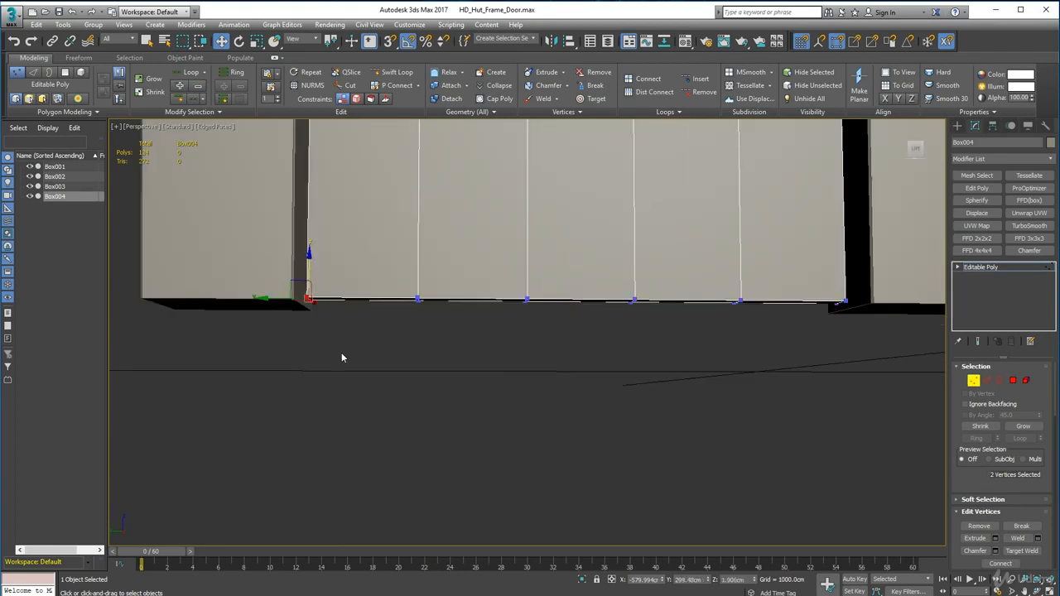
pyautogui.moveTo(308, 259); pyautogui.dragTo(308, 255)
pyautogui.moveTo(500, 272); pyautogui.dragTo(550, 336)
pyautogui.moveTo(525, 260); pyautogui.dragTo(526, 255)
pyautogui.moveTo(611, 272); pyautogui.dragTo(659, 338)
pyautogui.moveTo(632, 260); pyautogui.dragTo(632, 256)
pyautogui.moveTo(815, 272); pyautogui.dragTo(839, 256)
pyautogui.click(569, 337)
pyautogui.scroll(-6, 547, 332)
pyautogui.keyDown('alt'); pyautogui.moveTo(497, 317); pyautogui.dragTo(501, 338, button='middle'); pyautogui.keyUp('alt')
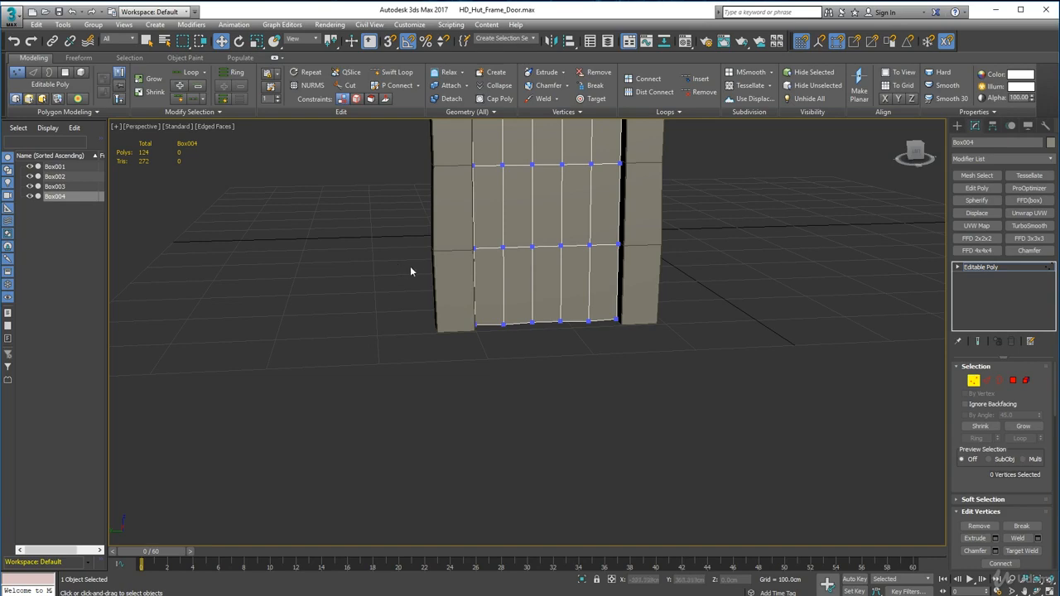
pyautogui.keyDown('alt'); pyautogui.moveTo(447, 316); pyautogui.dragTo(496, 353, button='middle'); pyautogui.keyUp('alt')
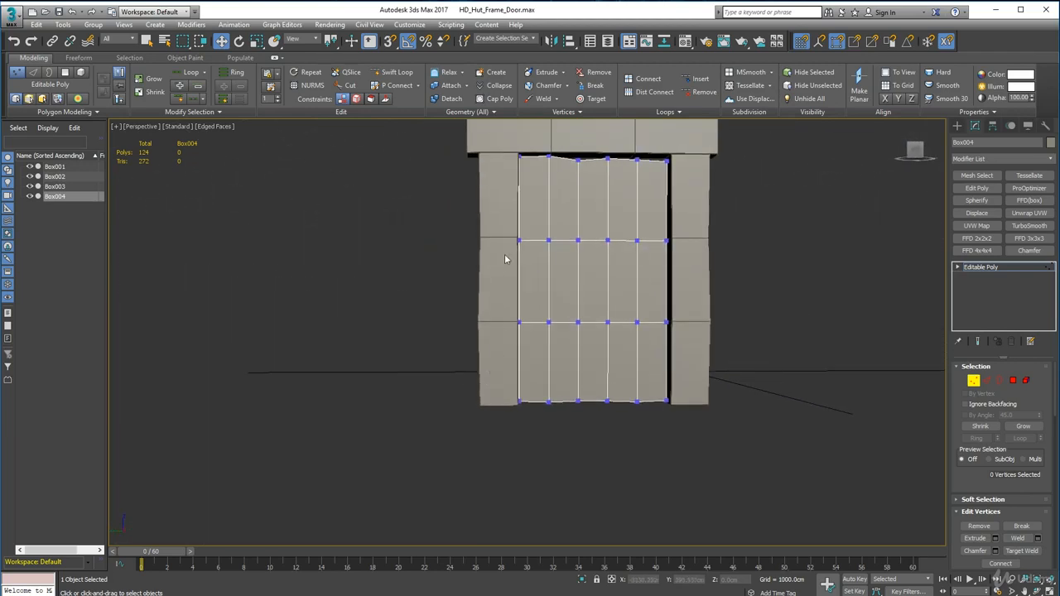
# Step: Nudge each vertex pair along the door's left side slightly inward by differing amounts to leave an uneven gap beside the post
pyautogui.scroll(3, 505, 255)
pyautogui.moveTo(525, 182); pyautogui.dragTo(517, 327, button='middle')
pyautogui.moveTo(488, 227); pyautogui.dragTo(538, 265)
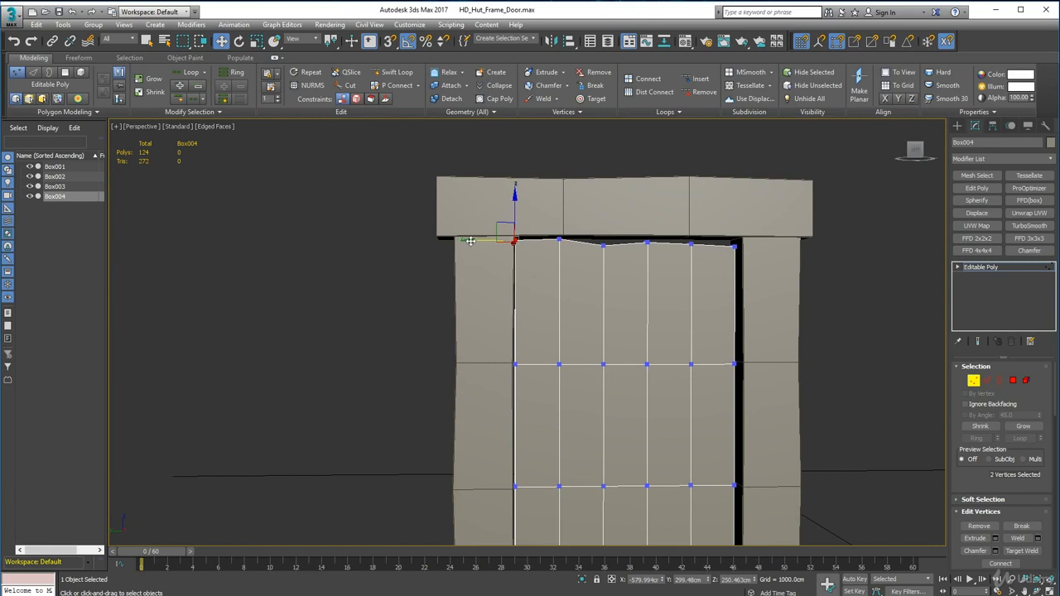
pyautogui.moveTo(470, 241); pyautogui.dragTo(474, 241)
pyautogui.moveTo(476, 334); pyautogui.dragTo(531, 388)
pyautogui.moveTo(469, 365); pyautogui.dragTo(472, 365)
pyautogui.moveTo(487, 447); pyautogui.dragTo(483, 330, button='middle')
pyautogui.moveTo(484, 338); pyautogui.dragTo(537, 416)
pyautogui.moveTo(464, 370); pyautogui.dragTo(469, 370)
pyautogui.moveTo(485, 456); pyautogui.dragTo(537, 511)
pyautogui.moveTo(468, 487); pyautogui.dragTo(472, 487)
pyautogui.click(972, 381)
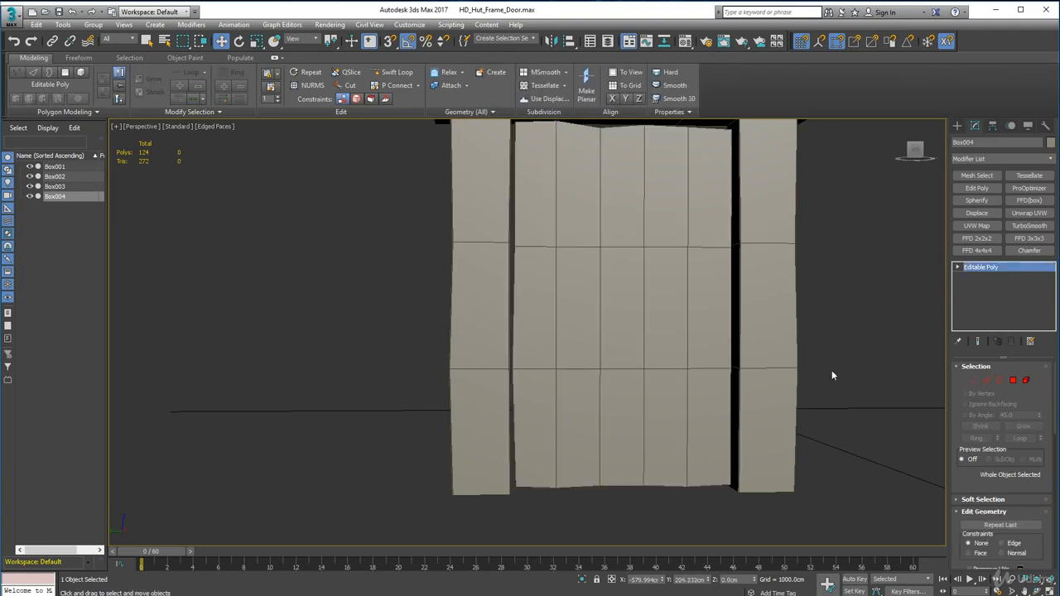
# Step: Deselect the door, hide the edged faces in the viewport, and examine the shaded door and frame from several sides
pyautogui.click(832, 373)
pyautogui.click(216, 126)
pyautogui.click(235, 240)
pyautogui.scroll(-5, 392, 314)
pyautogui.moveTo(433, 301)
pyautogui.keyDown('alt'); pyautogui.mouseDown(button='middle')
pyautogui.moveTo(388, 284)
pyautogui.moveTo(383, 261)
pyautogui.moveTo(431, 277)
pyautogui.moveTo(456, 302)
pyautogui.moveTo(455, 268)
pyautogui.moveTo(472, 290)
pyautogui.moveTo(483, 286)
pyautogui.moveTo(471, 291)
pyautogui.moveTo(469, 314)
pyautogui.moveTo(449, 287)
pyautogui.moveTo(477, 274)
pyautogui.moveTo(552, 293)
pyautogui.moveTo(492, 294)
pyautogui.moveTo(463, 328)
pyautogui.mouseUp(button='middle'); pyautogui.keyUp('alt')
pyautogui.scroll(2, 474, 286)
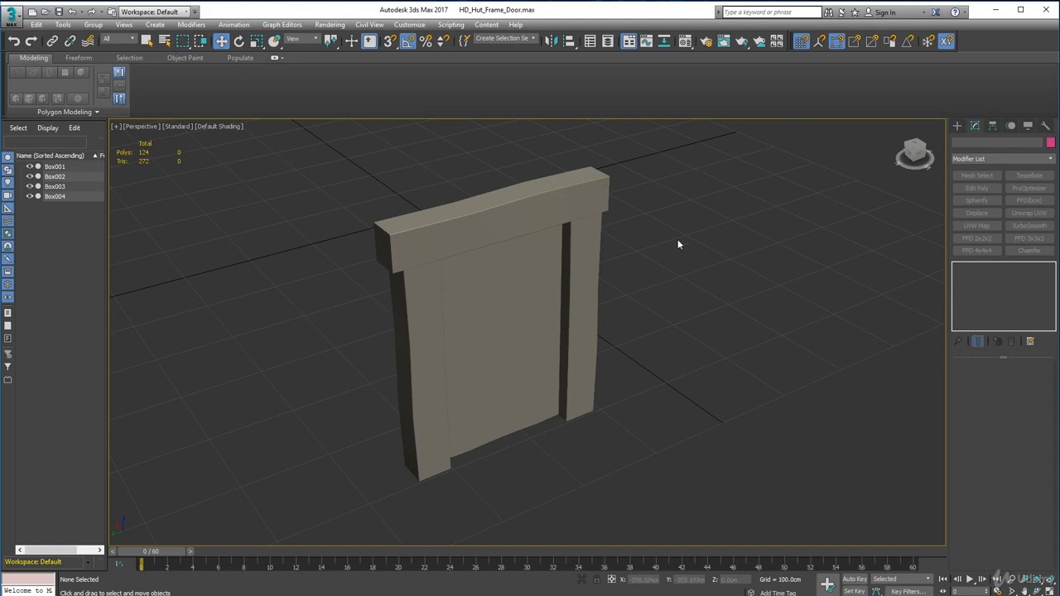
pyautogui.keyDown('alt'); pyautogui.moveTo(452, 332); pyautogui.dragTo(438, 301, button='middle'); pyautogui.keyUp('alt')
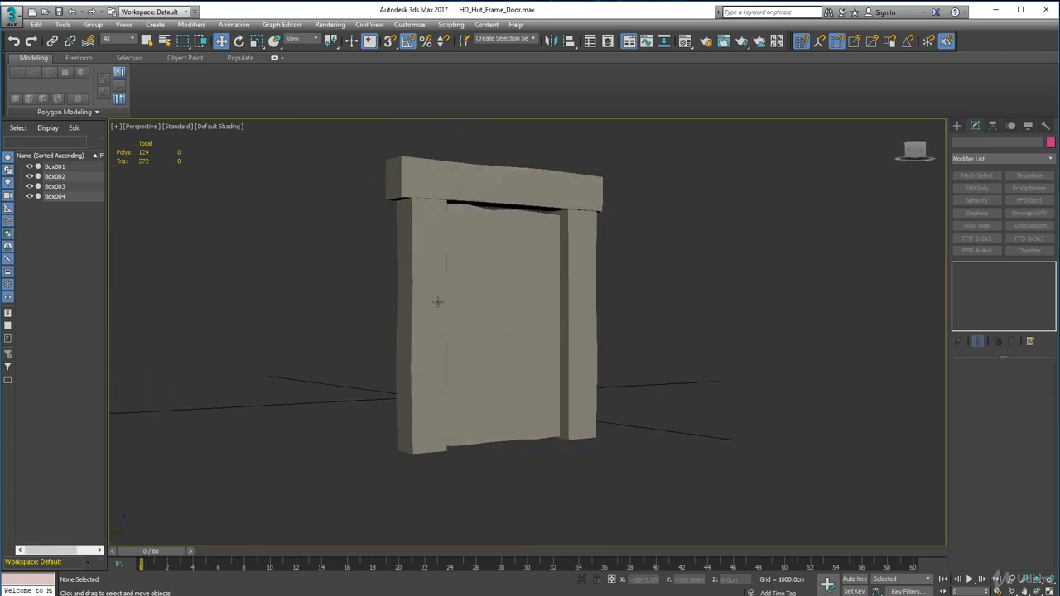
pyautogui.scroll(5, 437, 298)
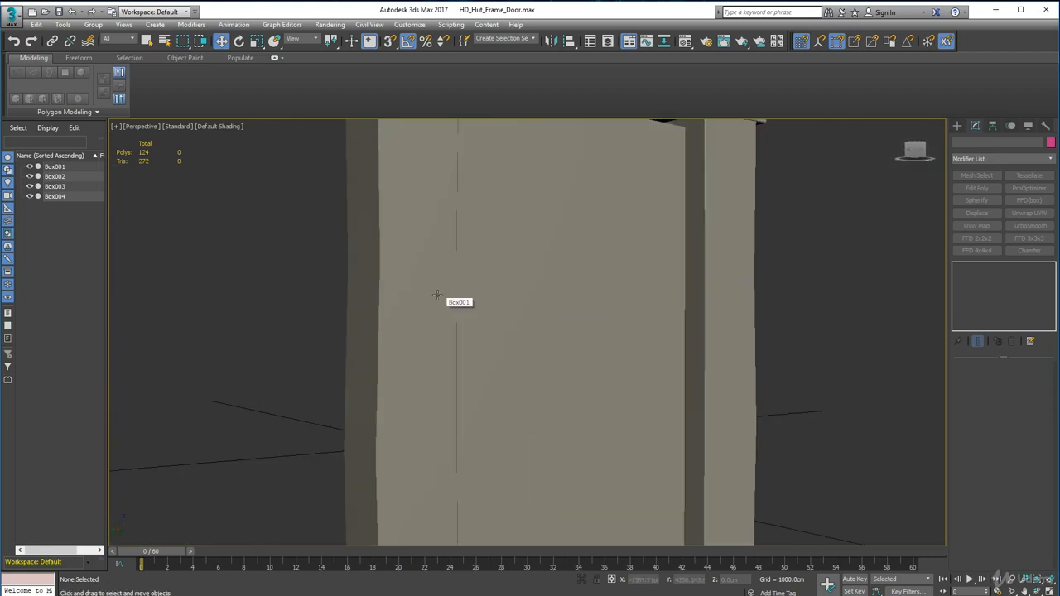
pyautogui.keyDown('alt'); pyautogui.moveTo(429, 291); pyautogui.dragTo(319, 295, button='middle'); pyautogui.keyUp('alt')
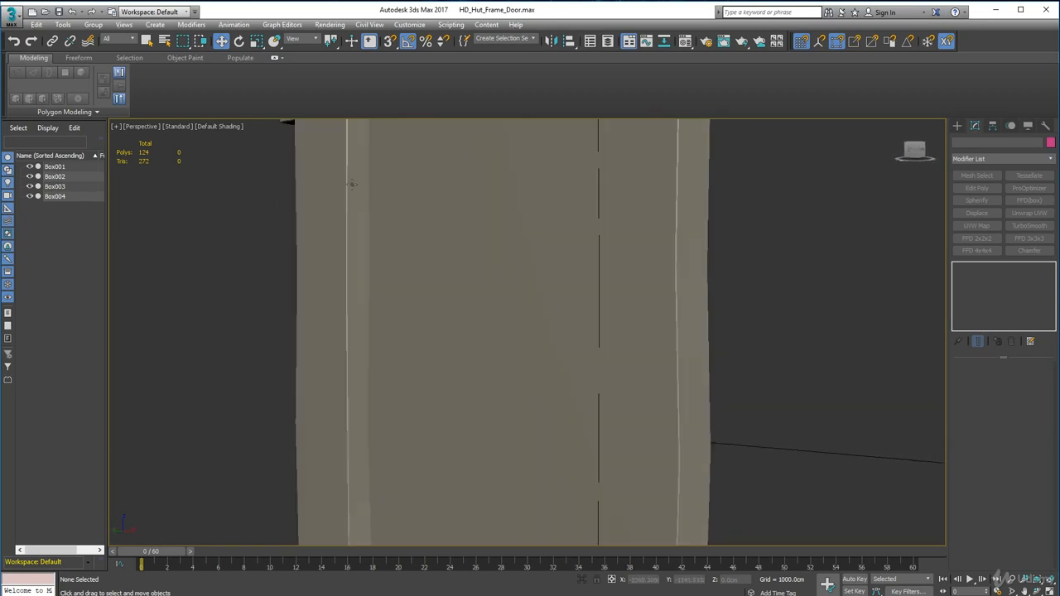
pyautogui.moveTo(413, 428); pyautogui.dragTo(420, 264, button='middle')
pyautogui.scroll(-4, 431, 280)
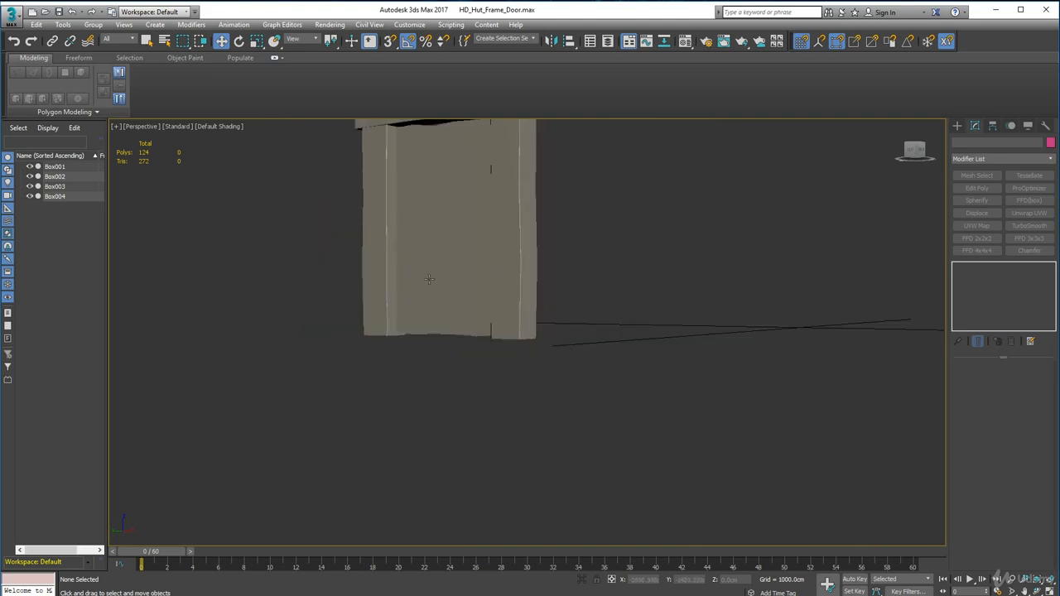
pyautogui.scroll(4, 432, 284)
pyautogui.keyDown('alt'); pyautogui.moveTo(402, 366); pyautogui.dragTo(438, 386, button='middle'); pyautogui.keyUp('alt')
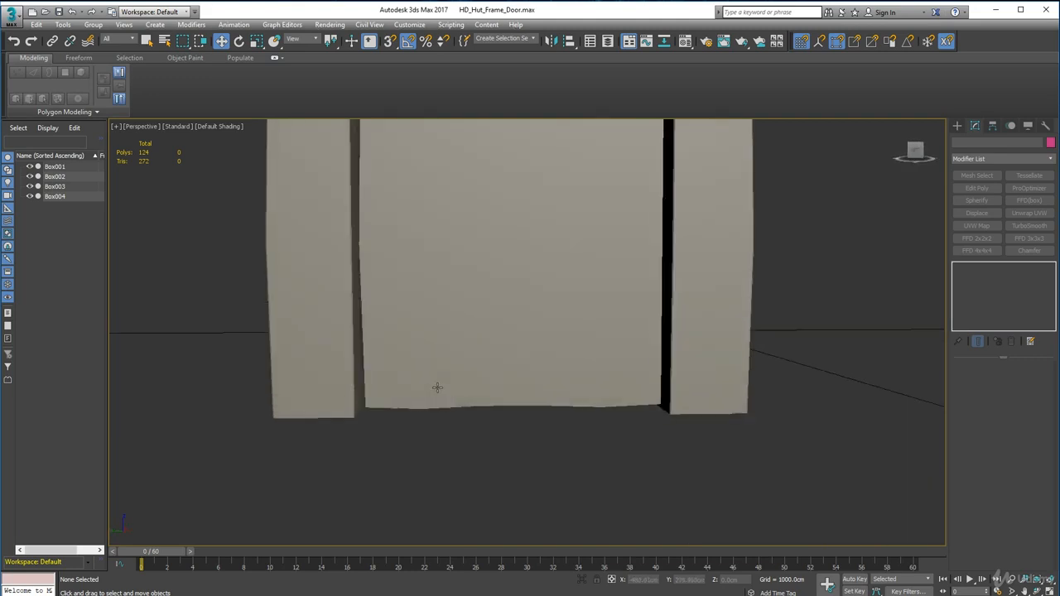
# Step: Turn edged faces back on and pull the door straight out in front of its frame, to about X -647 cm
pyautogui.click(436, 384)
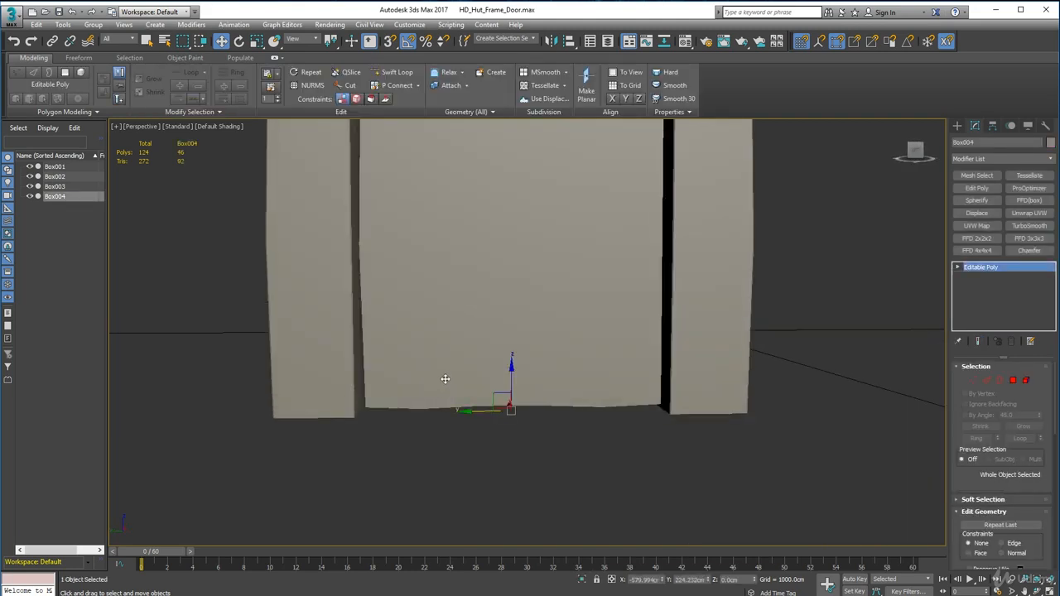
pyautogui.click(222, 126)
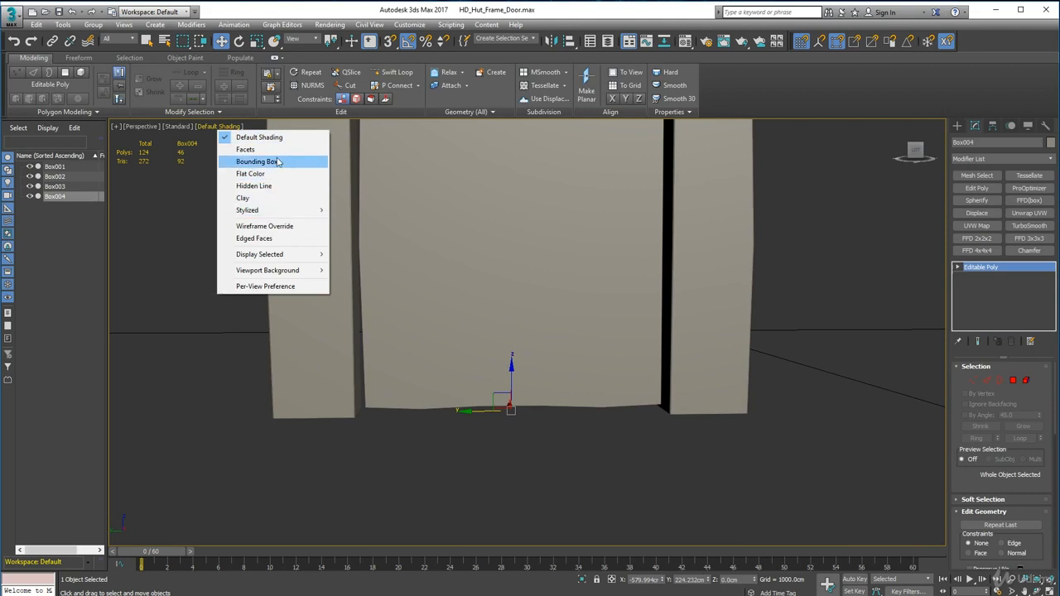
pyautogui.click(274, 239)
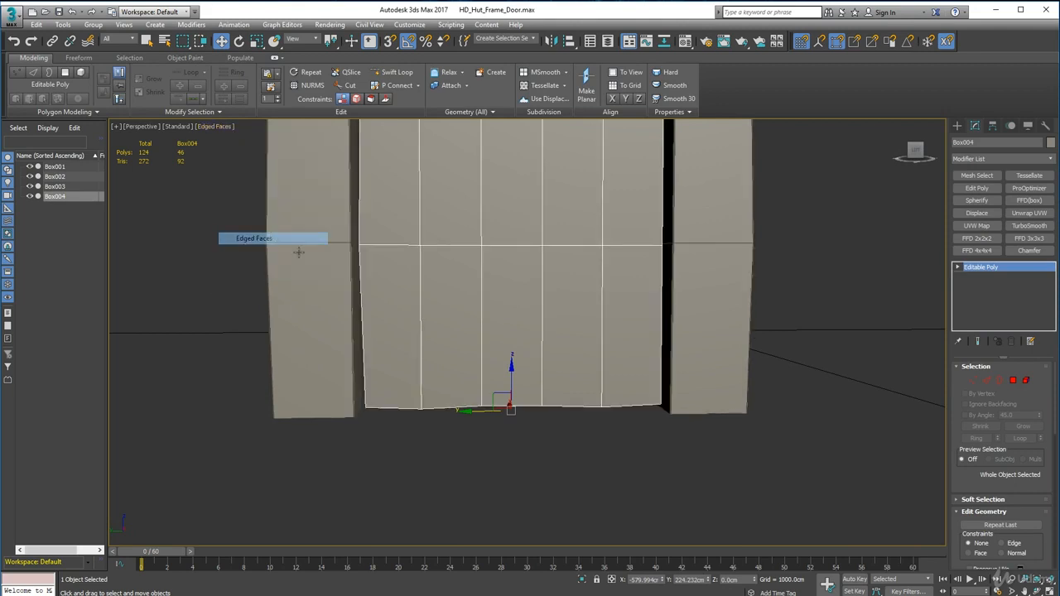
pyautogui.keyDown('alt'); pyautogui.moveTo(361, 327); pyautogui.dragTo(587, 428, button='middle'); pyautogui.keyUp('alt')
pyautogui.scroll(-3, 589, 341)
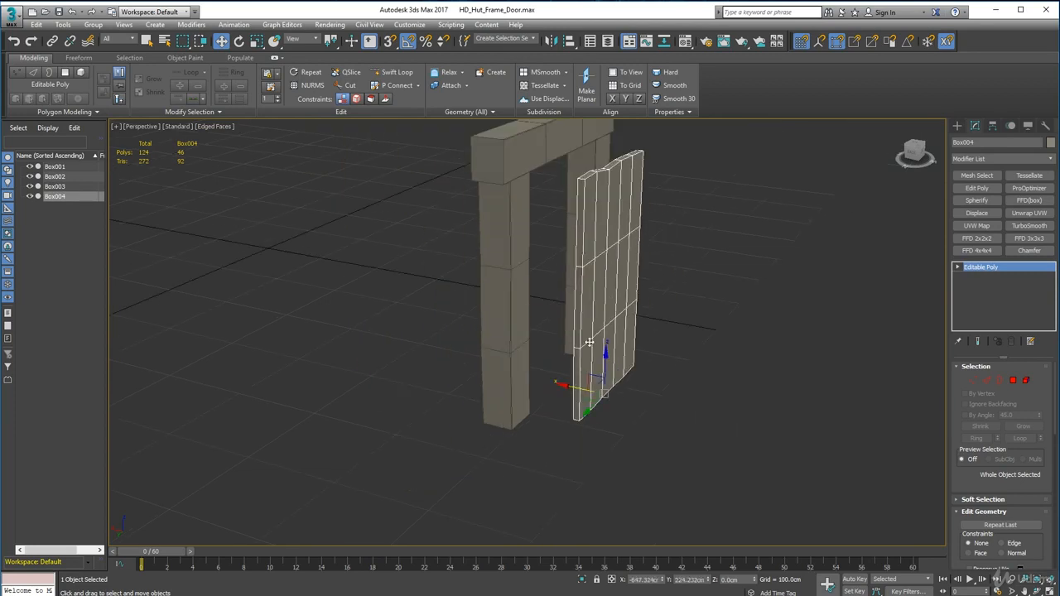
pyautogui.keyDown('alt'); pyautogui.moveTo(588, 342); pyautogui.dragTo(588, 304, button='middle'); pyautogui.keyUp('alt')
# Step: Select the four full-height vertical edge loops at the door's outer front and back corners
pyautogui.click(986, 381)
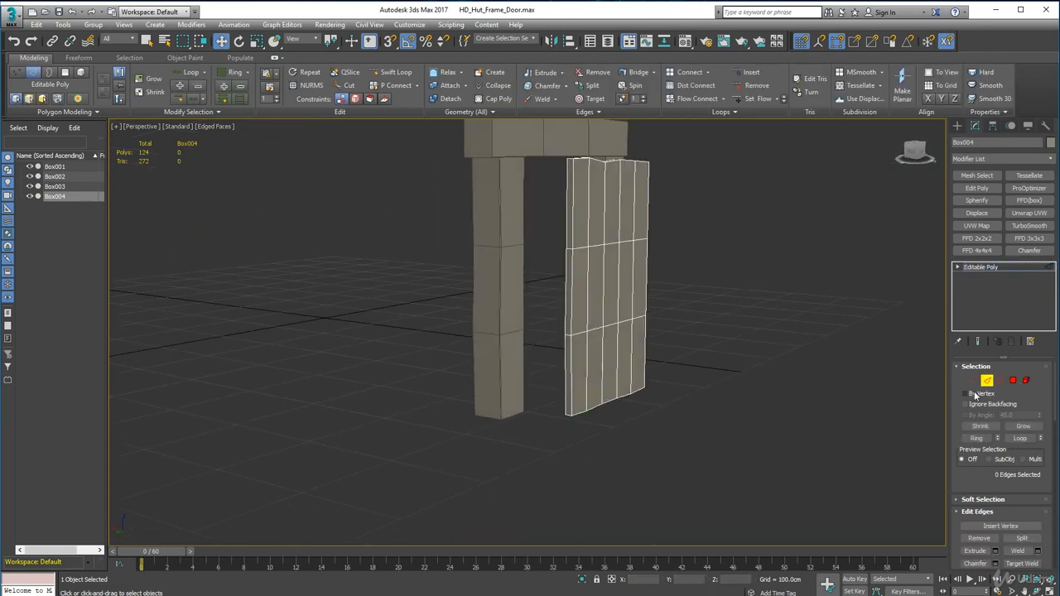
pyautogui.doubleClick(572, 204)
pyautogui.keyDown('alt'); pyautogui.moveTo(592, 381); pyautogui.dragTo(592, 217, button='middle'); pyautogui.keyUp('alt')
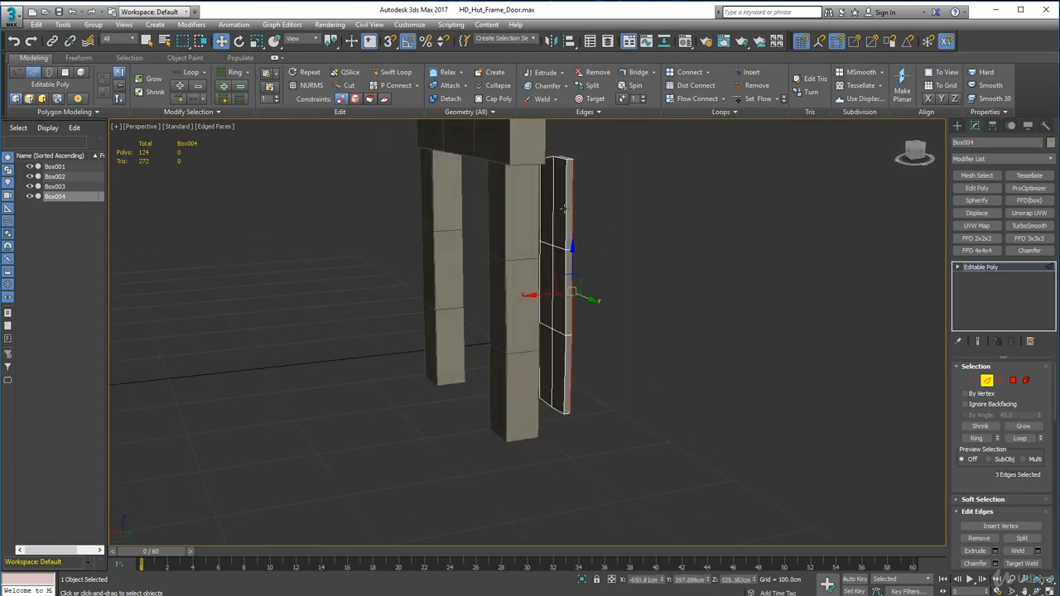
pyautogui.keyDown('ctrl'); pyautogui.doubleClick(563, 209); pyautogui.keyUp('ctrl')
pyautogui.keyDown('alt'); pyautogui.moveTo(466, 354); pyautogui.dragTo(619, 356, button='middle'); pyautogui.keyUp('alt')
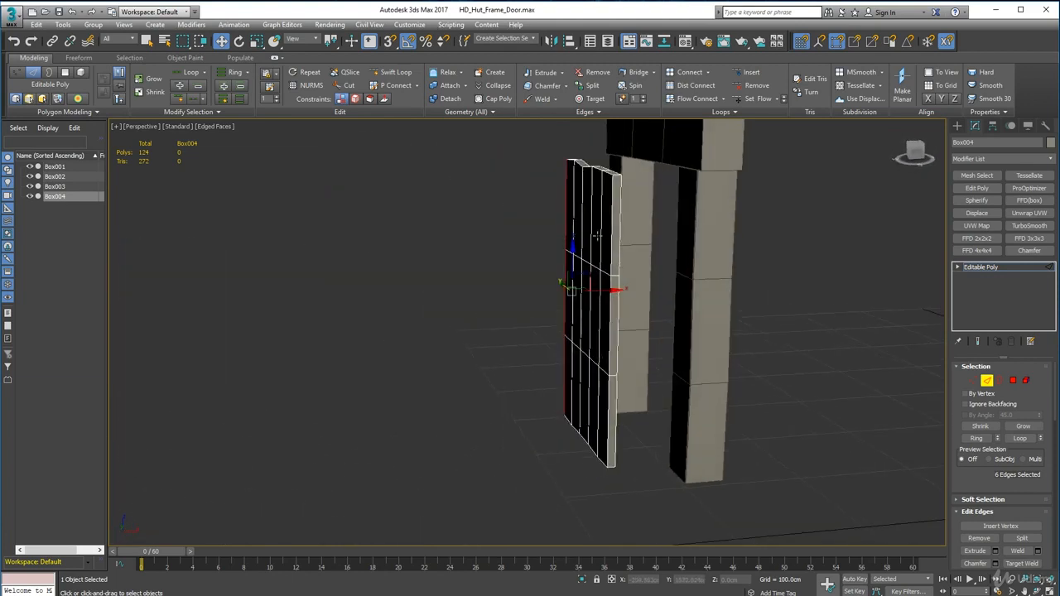
pyautogui.keyDown('ctrl'); pyautogui.doubleClick(612, 235); pyautogui.keyUp('ctrl')
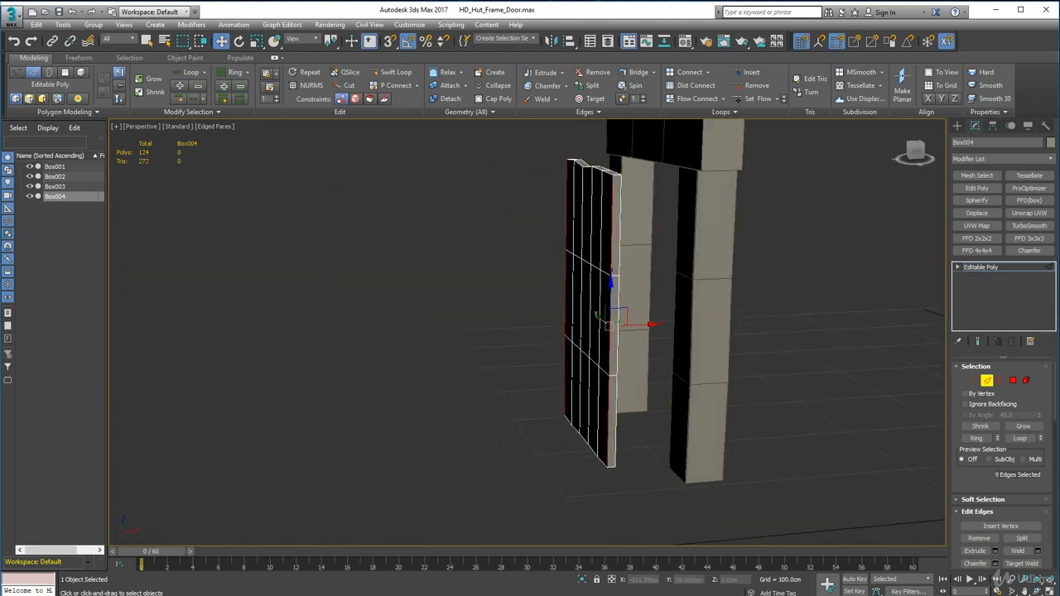
pyautogui.keyDown('alt'); pyautogui.moveTo(546, 477); pyautogui.dragTo(524, 443, button='middle'); pyautogui.keyUp('alt')
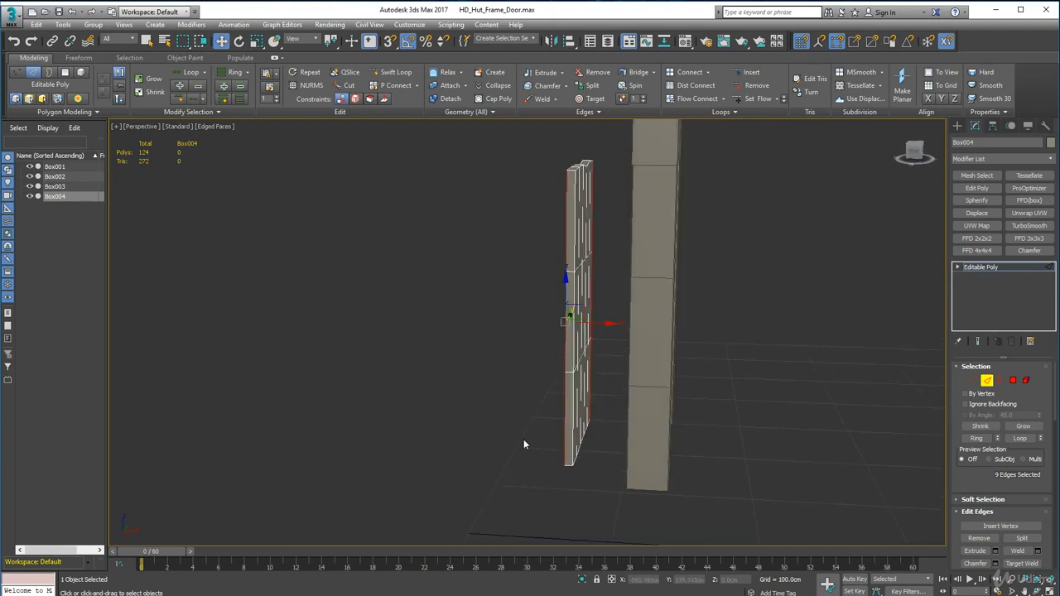
pyautogui.keyDown('ctrl'); pyautogui.doubleClick(577, 189); pyautogui.keyUp('ctrl')
pyautogui.keyDown('alt'); pyautogui.moveTo(554, 359); pyautogui.dragTo(581, 341, button='middle'); pyautogui.keyUp('alt')
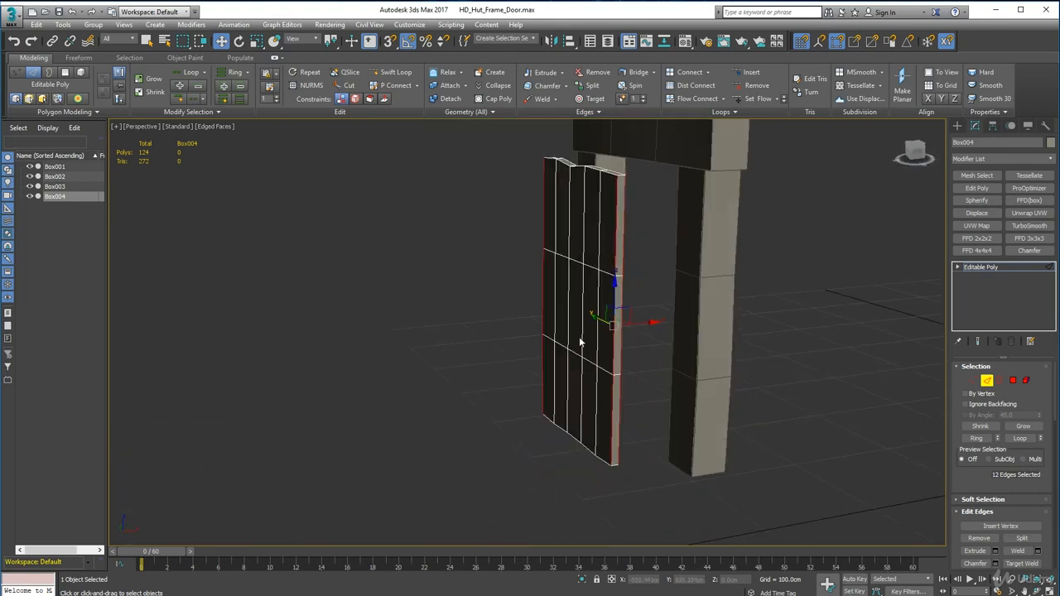
# Step: Chamfer the door's selected vertical corner edges by 0.5 cm and clear the edge selection
pyautogui.click(543, 87)
pyautogui.scroll(5, 626, 239)
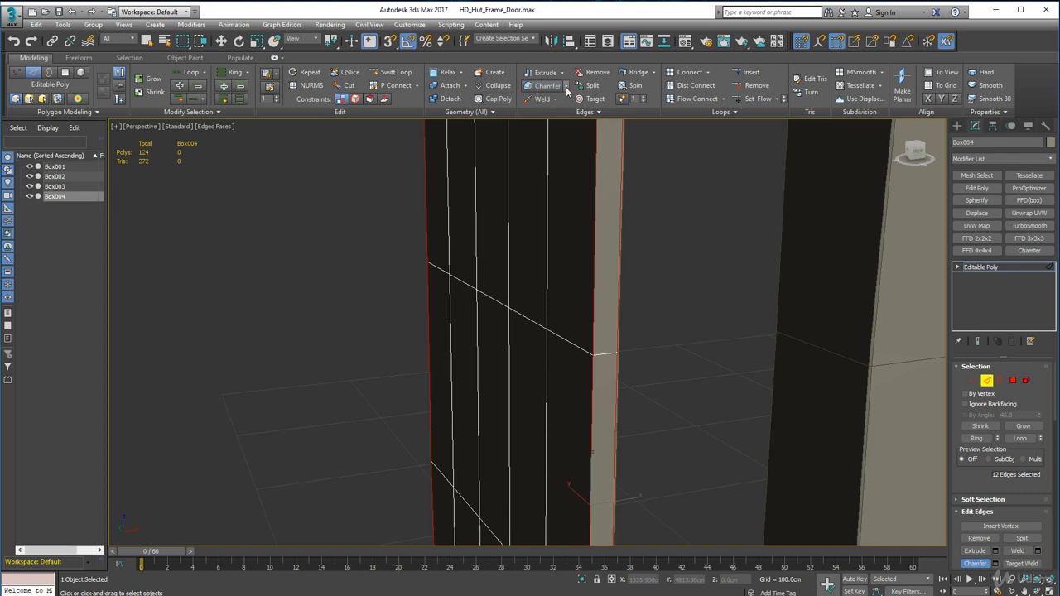
pyautogui.click(539, 88)
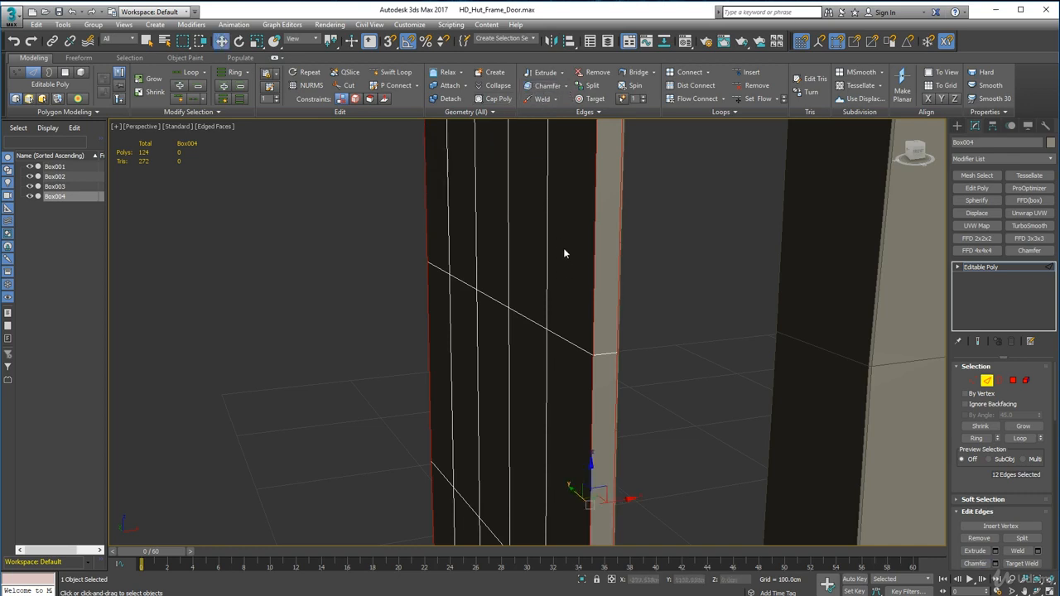
pyautogui.click(565, 87)
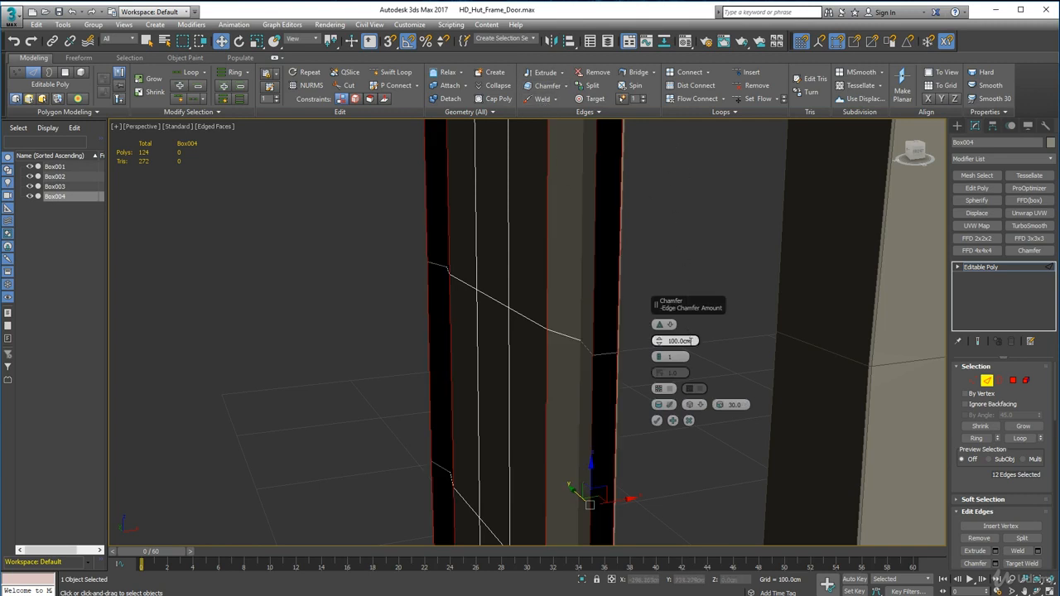
pyautogui.rightClick(659, 341)
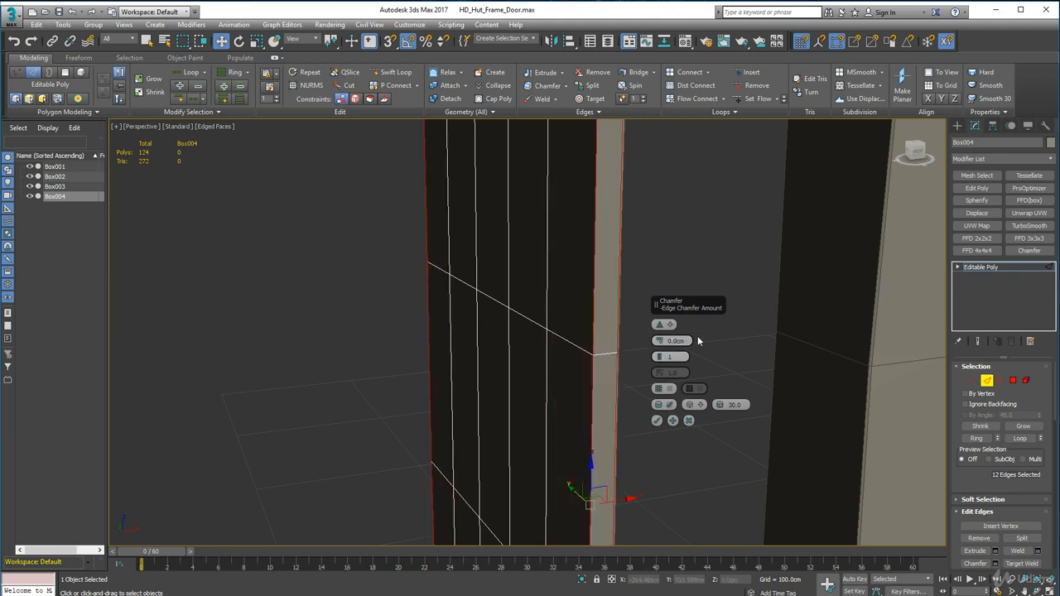
pyautogui.write('0.5')
pyautogui.press('Return')
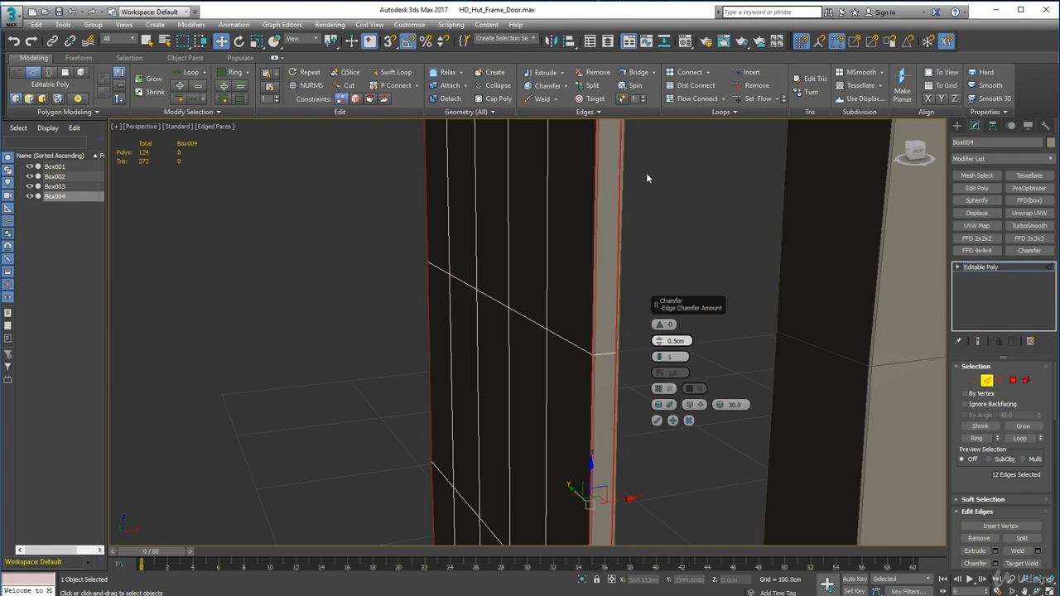
pyautogui.keyDown('alt'); pyautogui.moveTo(533, 446); pyautogui.dragTo(624, 411, button='middle'); pyautogui.keyUp('alt')
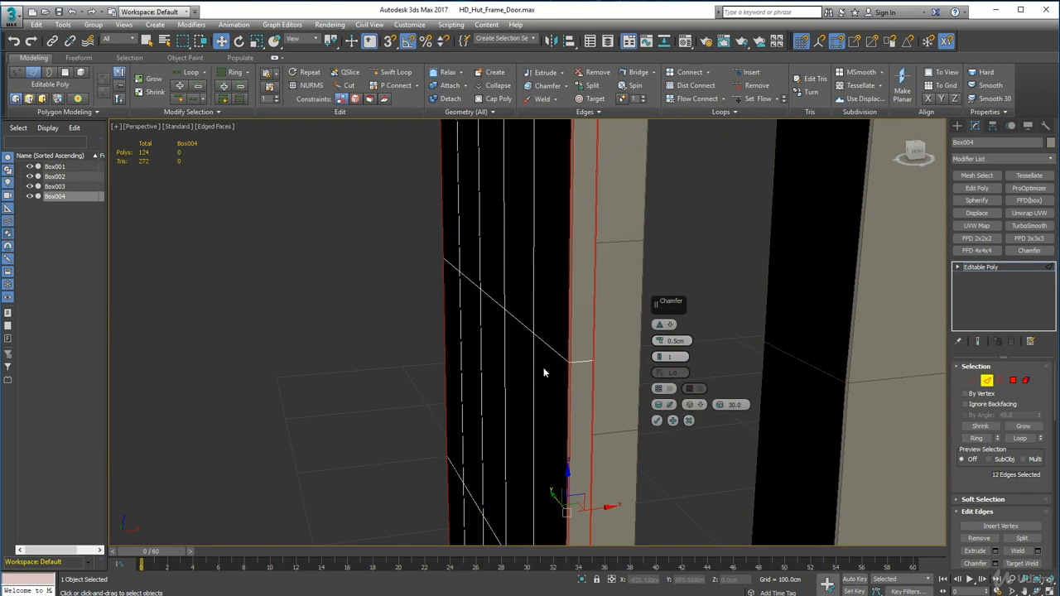
pyautogui.click(657, 420)
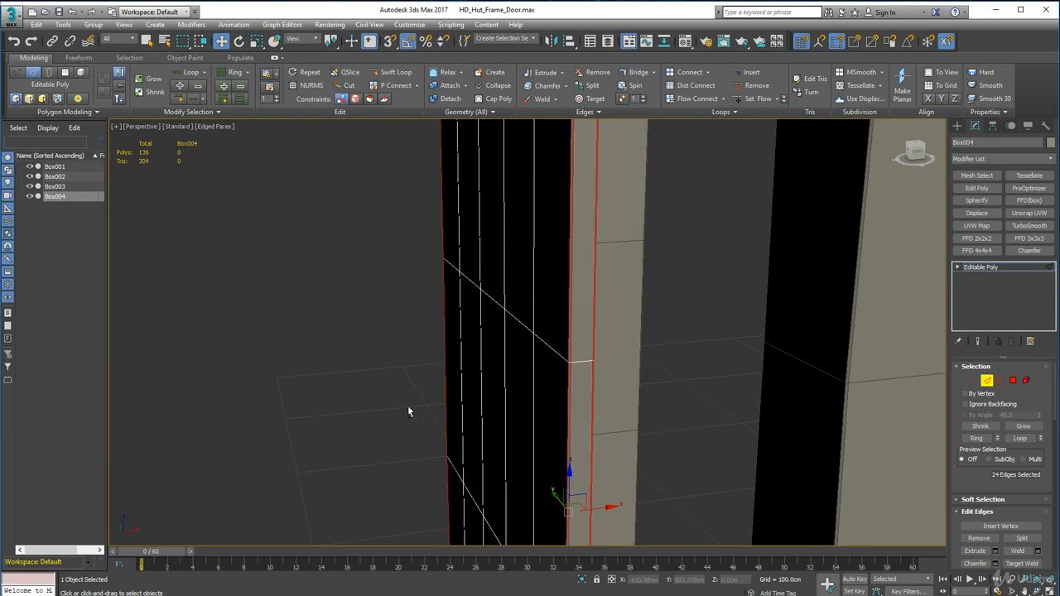
pyautogui.keyDown('alt'); pyautogui.moveTo(408, 408); pyautogui.dragTo(611, 426, button='middle'); pyautogui.keyUp('alt')
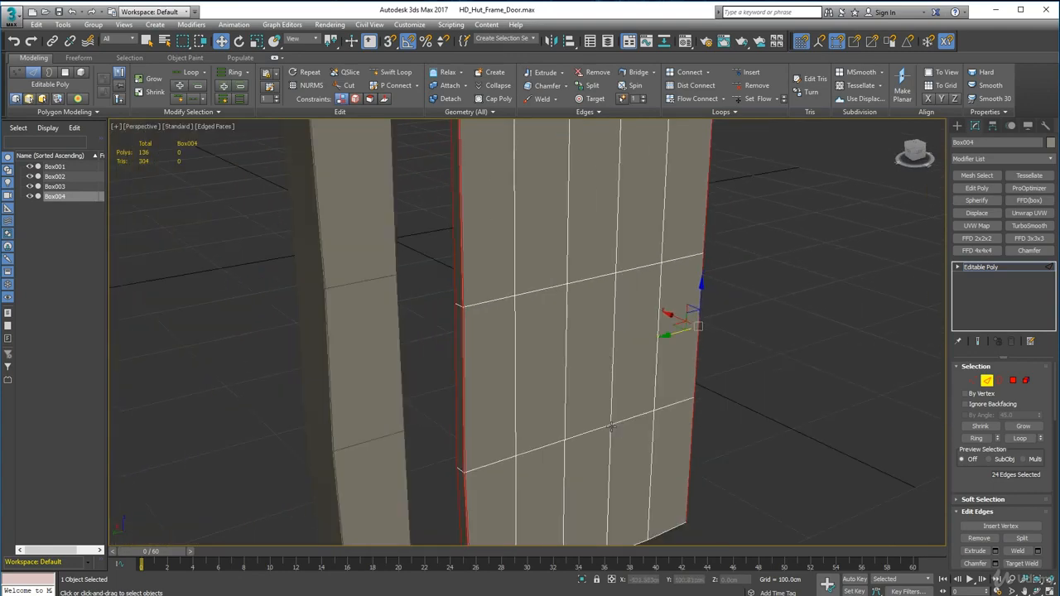
pyautogui.click(887, 437)
# Step: Examine the door's top edge, plank divisions and chamfered corners from the front, below and above
pyautogui.scroll(-5, 481, 327)
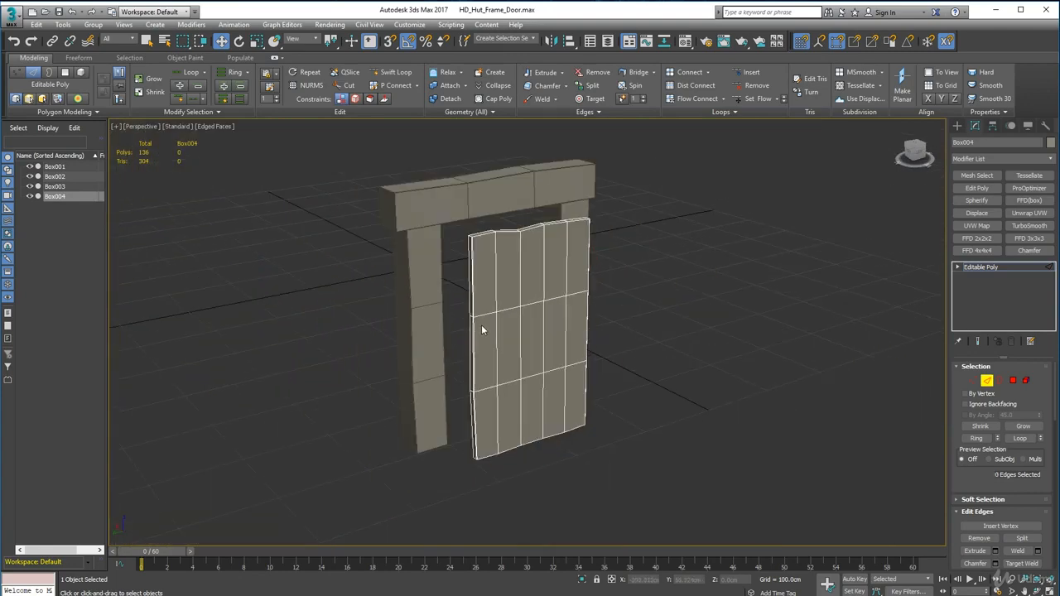
pyautogui.scroll(5, 481, 327)
pyautogui.keyDown('alt'); pyautogui.moveTo(481, 329); pyautogui.dragTo(473, 381, button='middle'); pyautogui.keyUp('alt')
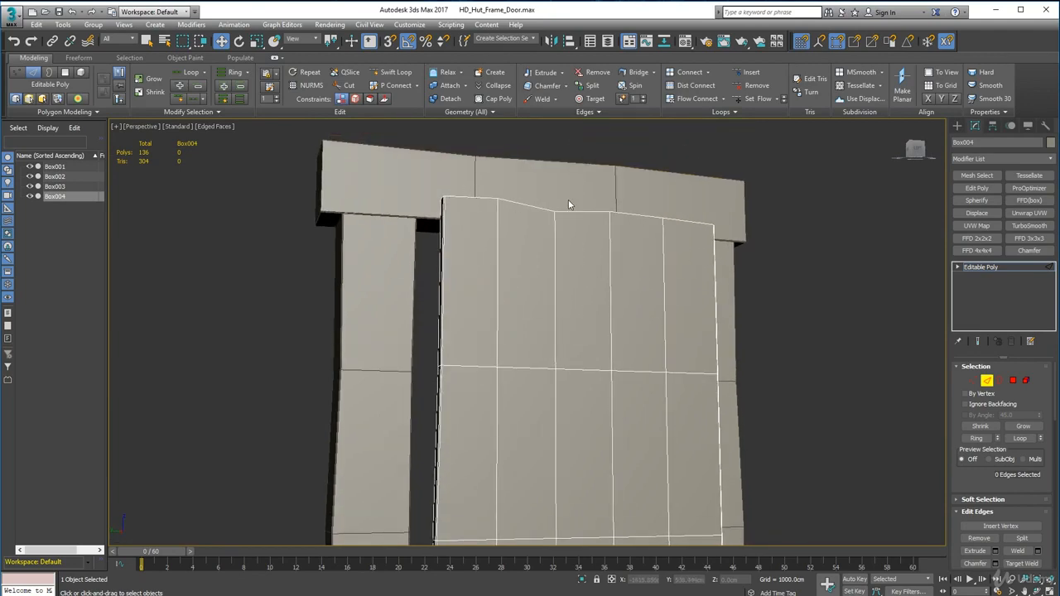
pyautogui.keyDown('alt'); pyautogui.moveTo(568, 205); pyautogui.dragTo(563, 246, button='middle'); pyautogui.keyUp('alt')
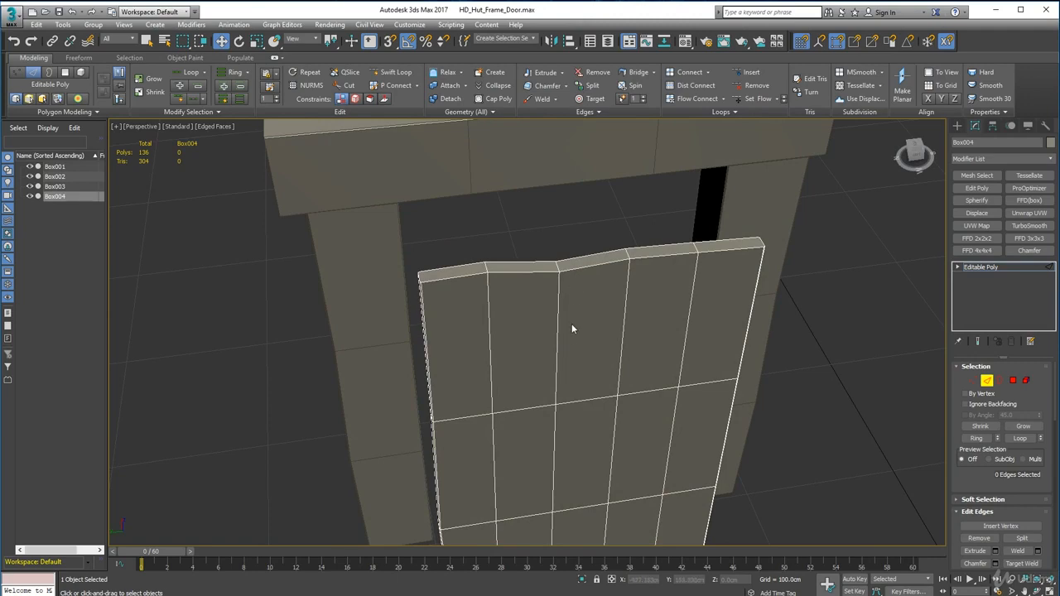
pyautogui.scroll(-4, 571, 357)
pyautogui.moveTo(567, 382); pyautogui.dragTo(577, 252, button='middle')
pyautogui.keyDown('alt'); pyautogui.moveTo(577, 253); pyautogui.dragTo(574, 230, button='middle'); pyautogui.keyUp('alt')
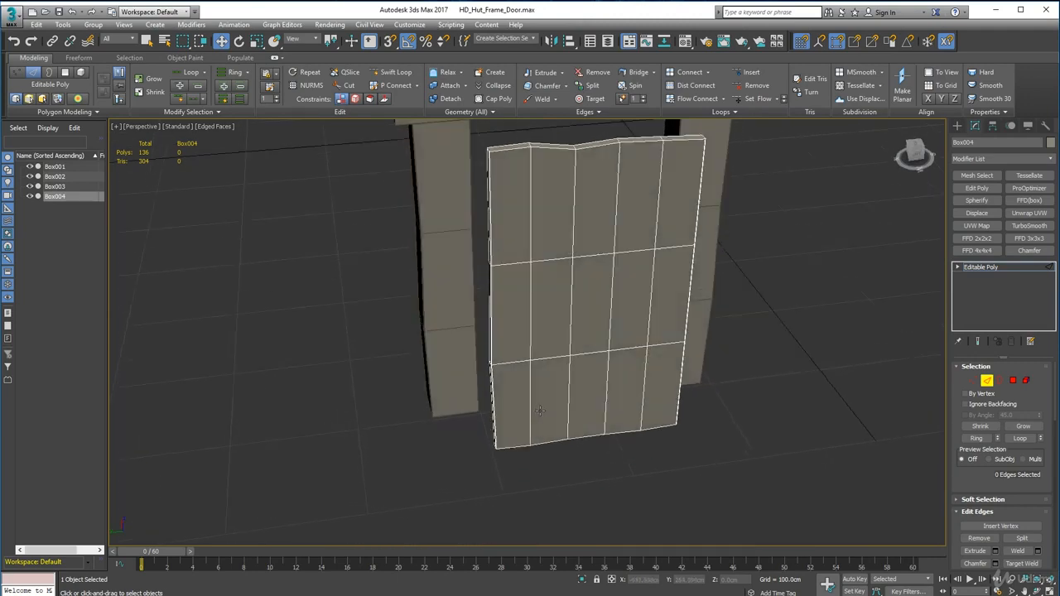
pyautogui.keyDown('alt'); pyautogui.moveTo(539, 411); pyautogui.dragTo(854, 402, button='middle'); pyautogui.keyUp('alt')
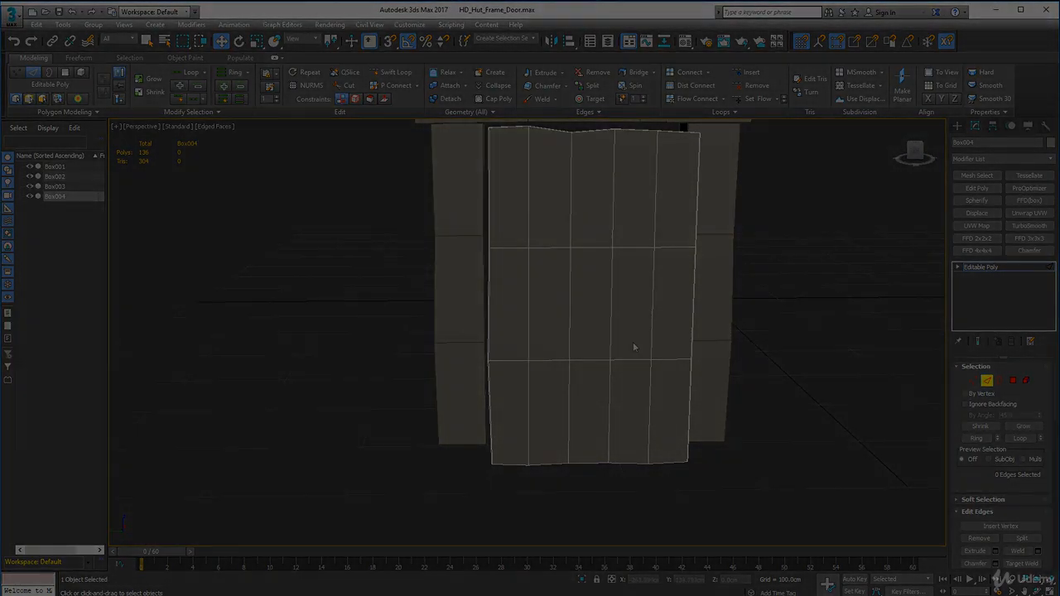